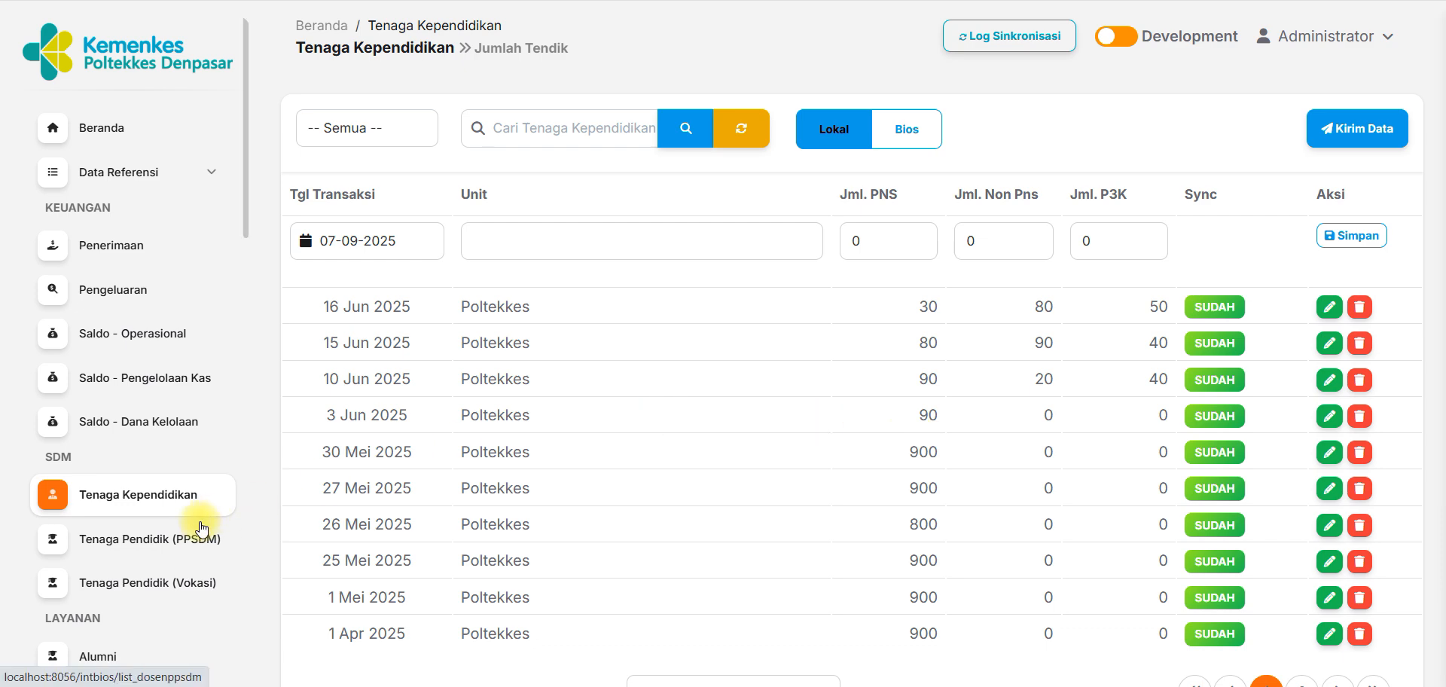
View the Tenaga Pendidik PPSDM and Vokasi lists, and return to the Tenaga Kependidikan list.
click(186, 542)
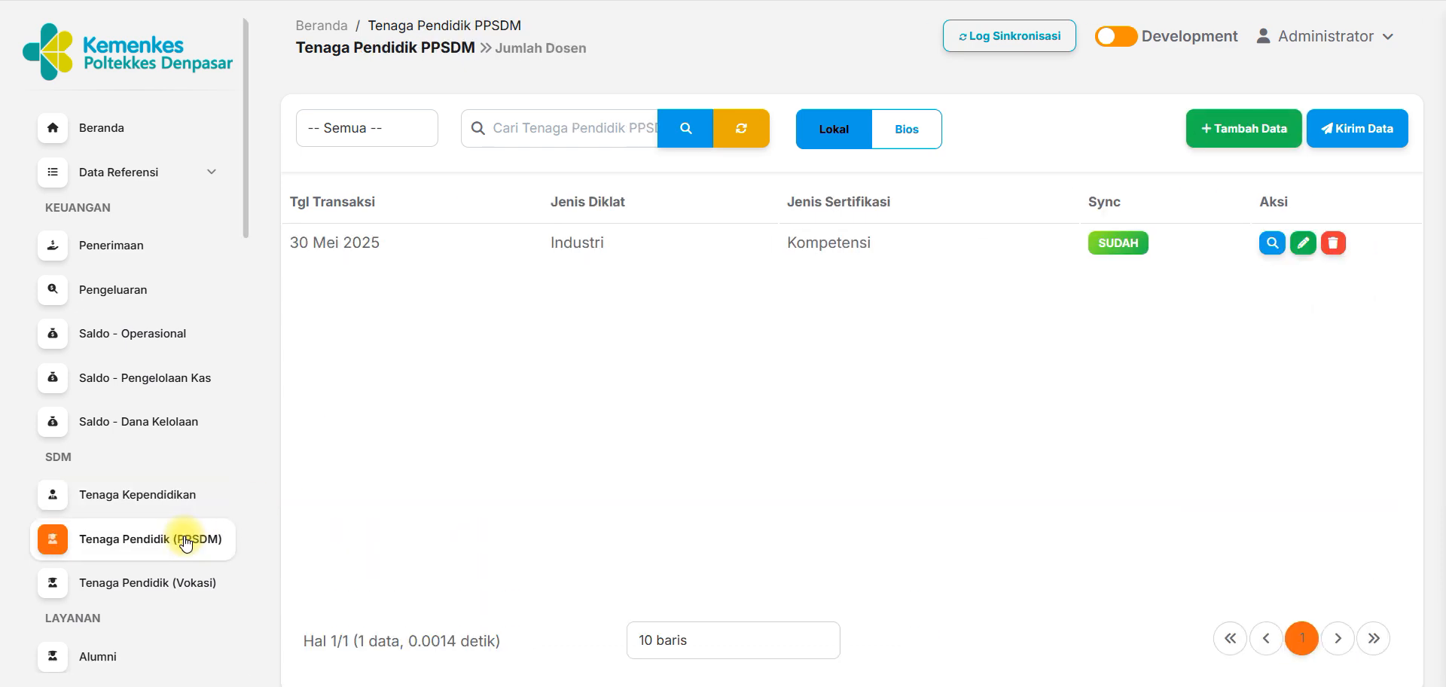
click(178, 585)
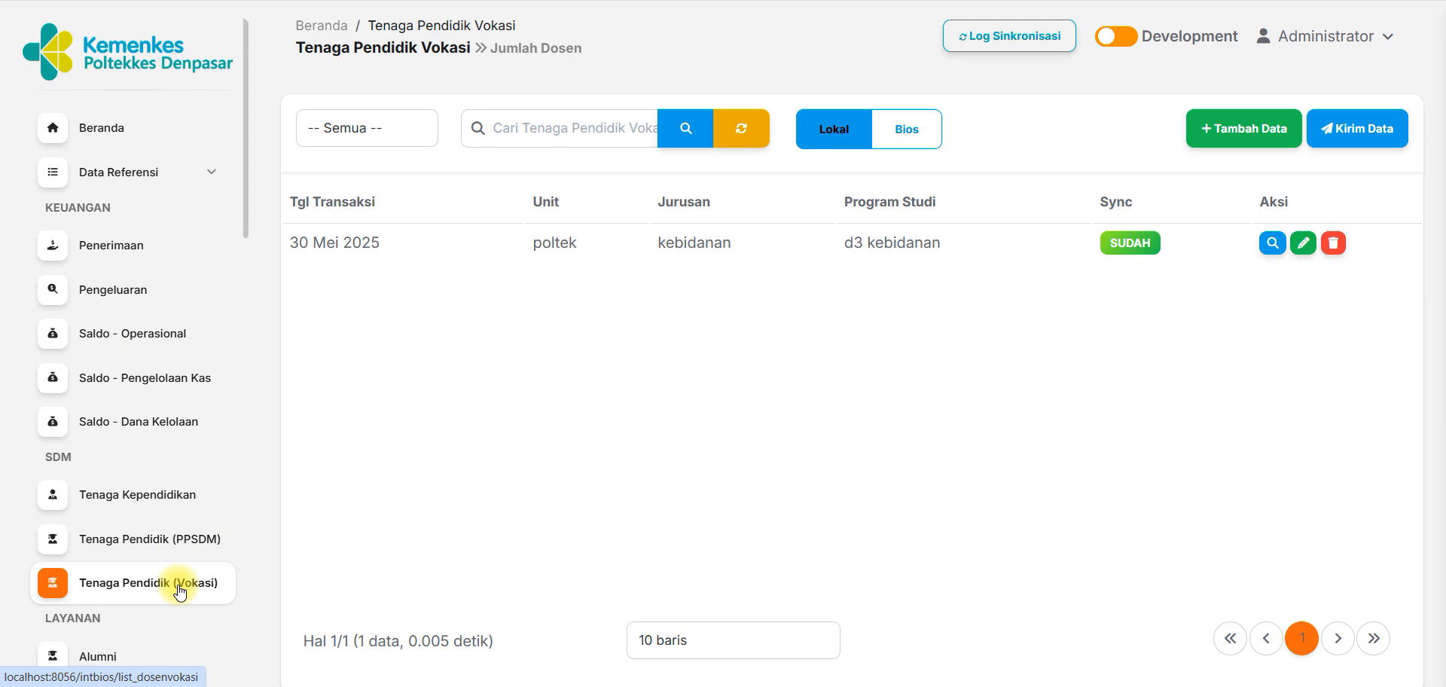
click(156, 494)
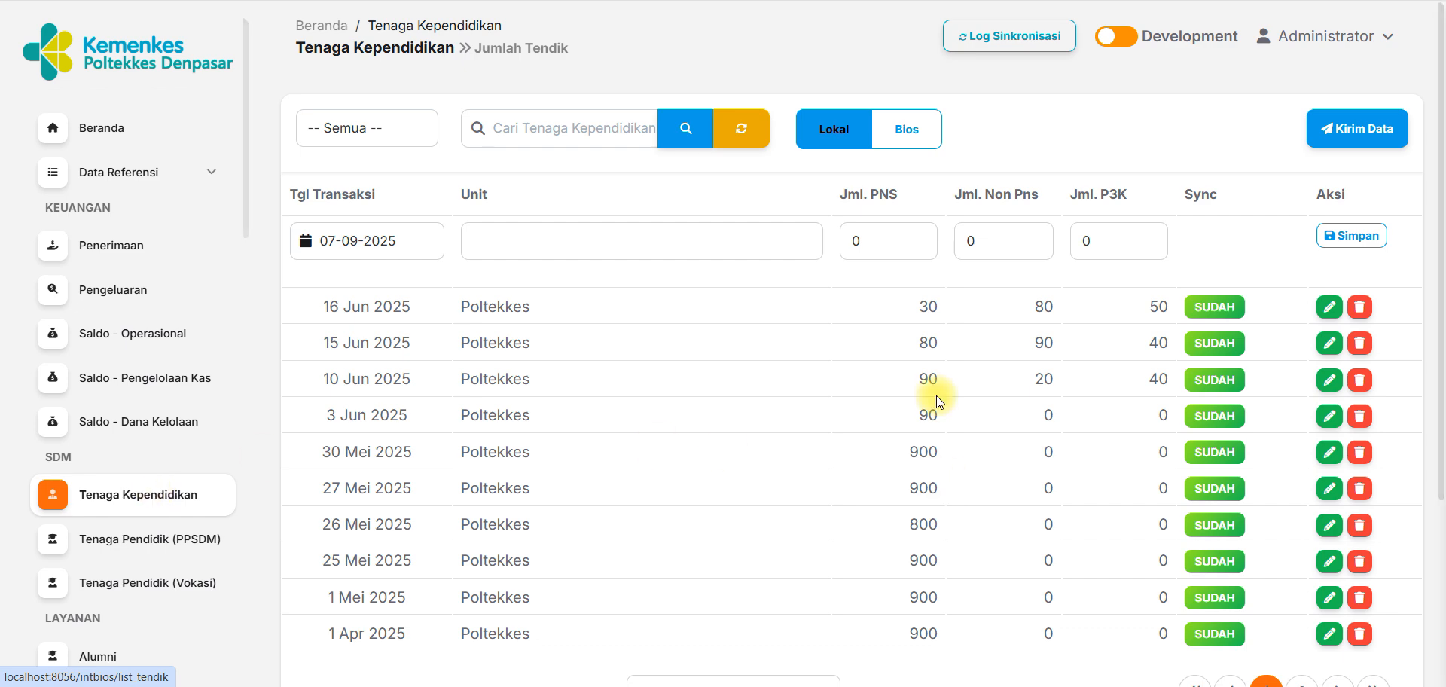
Read the Keterangan note under the Tenaga Kependidikan list about data position dates and the semester update months.
drag(1438, 197, 1439, 417)
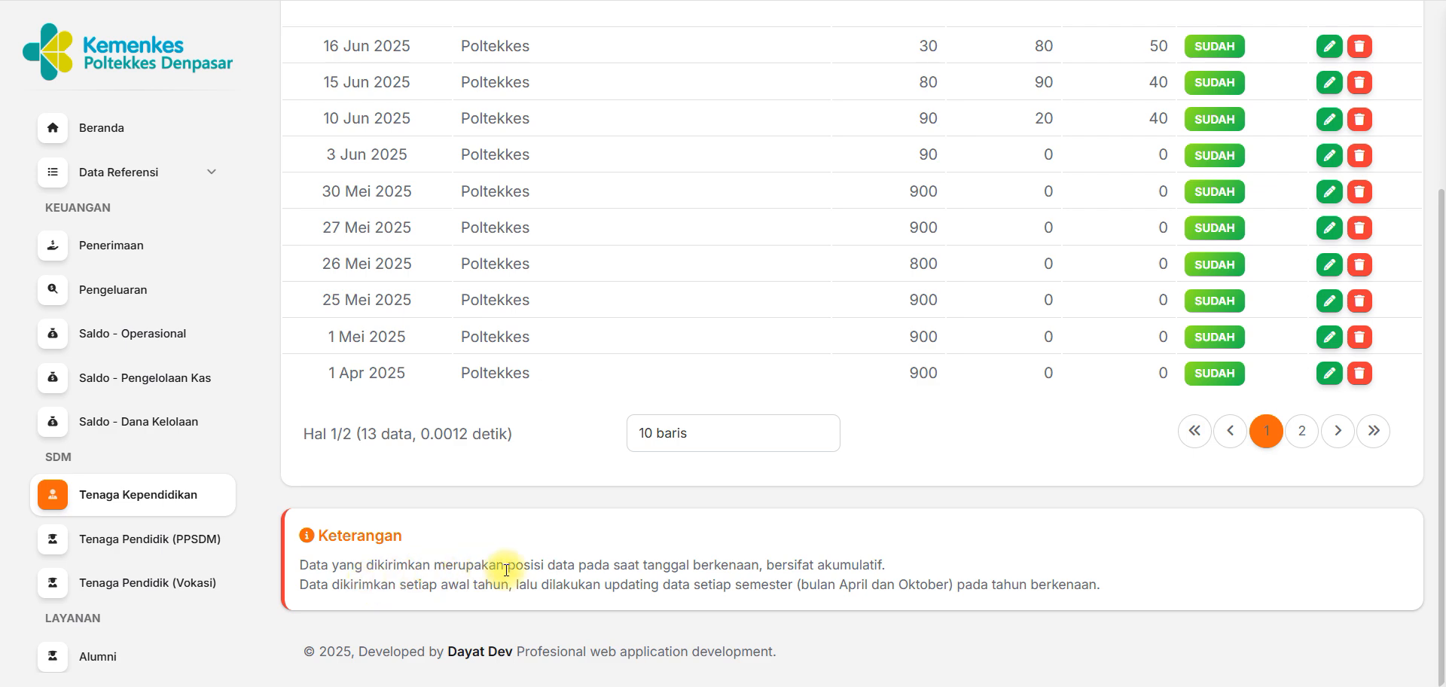
drag(508, 565, 763, 562)
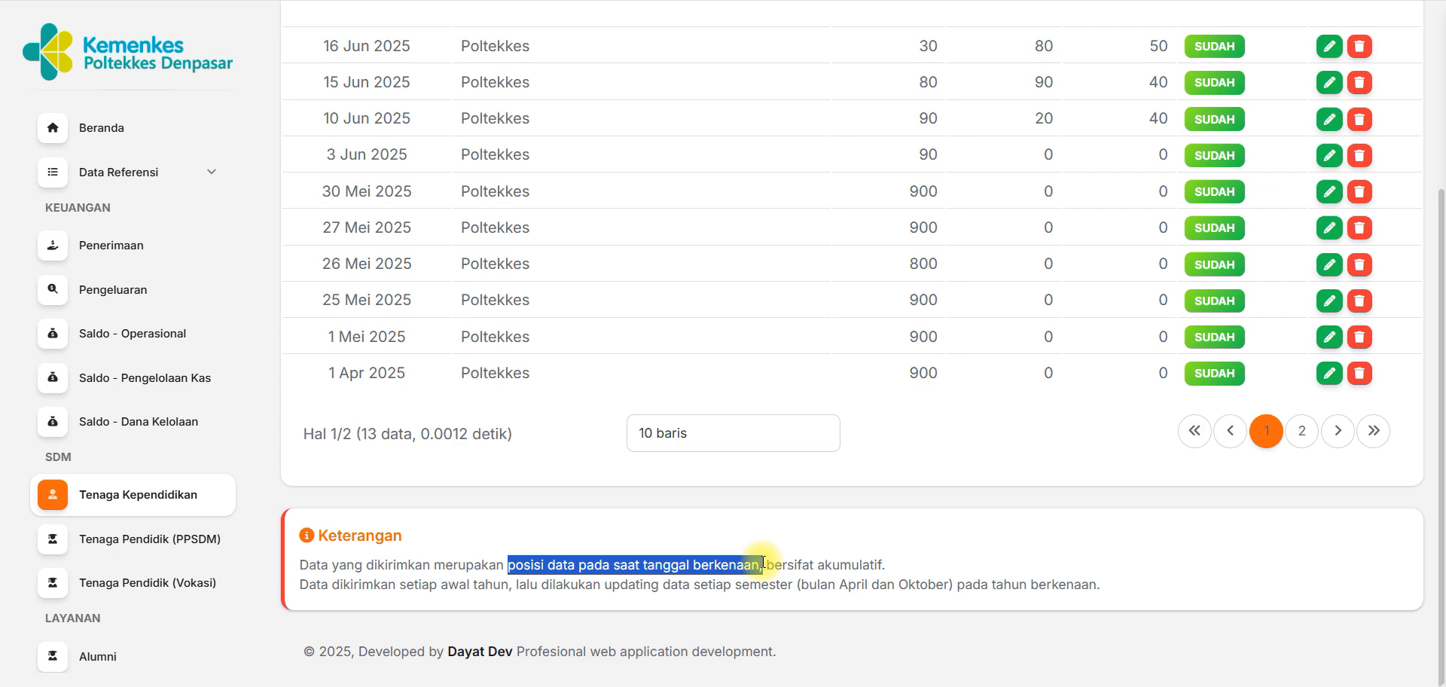
click(791, 561)
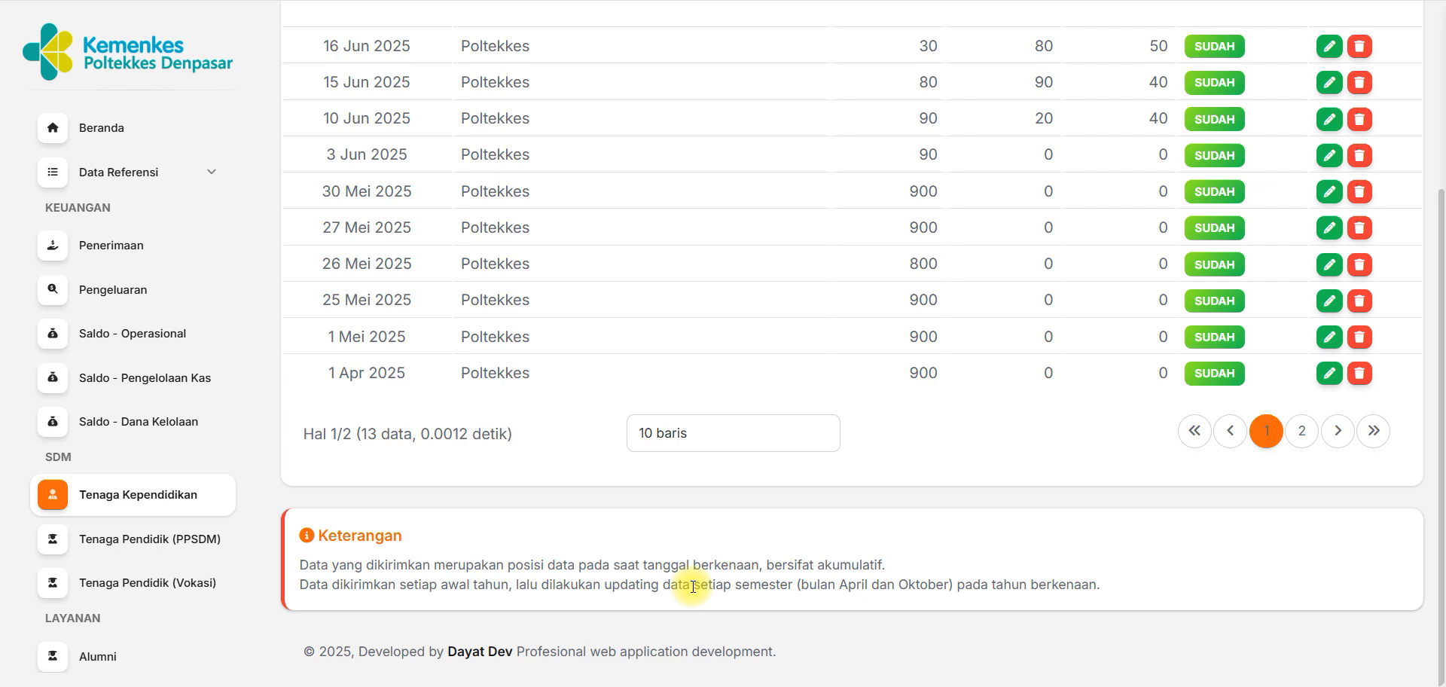
double_click(825, 585)
double_click(925, 584)
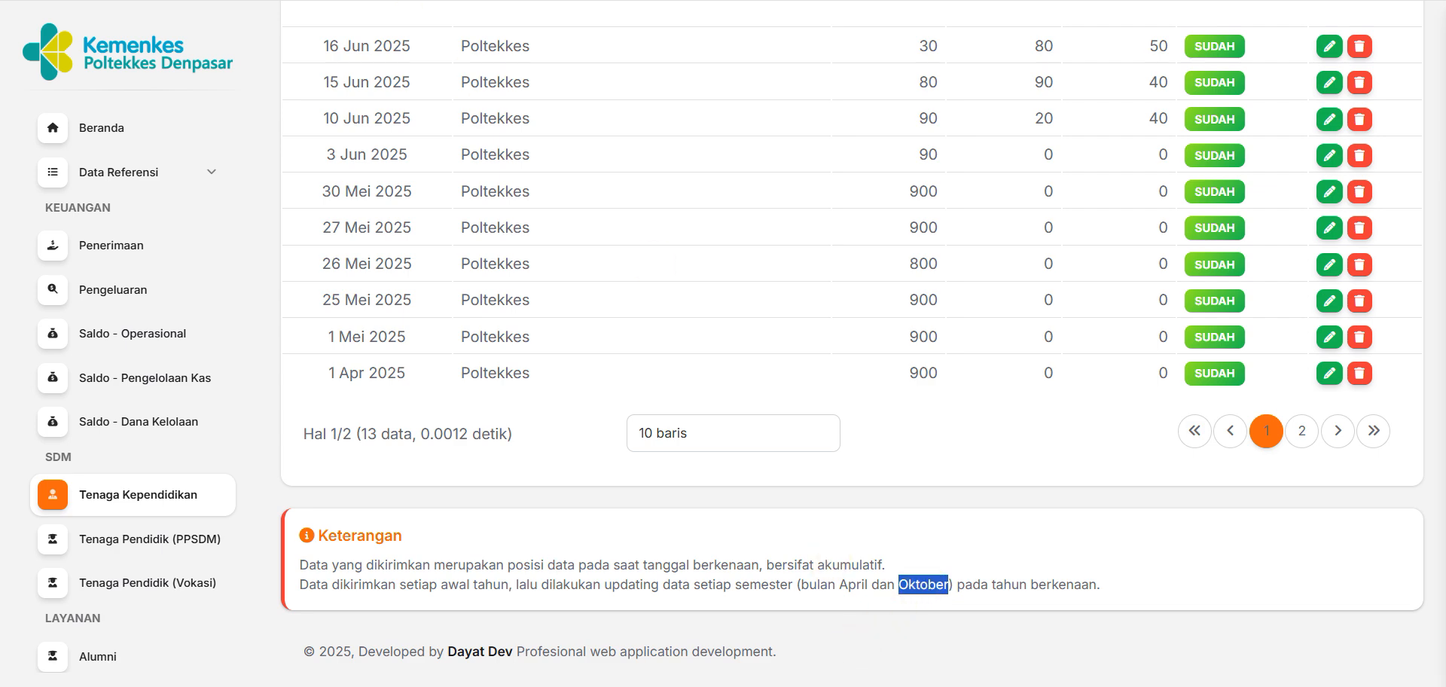
Switch to the Integrasi SEVIMA Platform x BIOS PDF and view page 13 with the BIOS data overview.
key(ctrl+Tab)
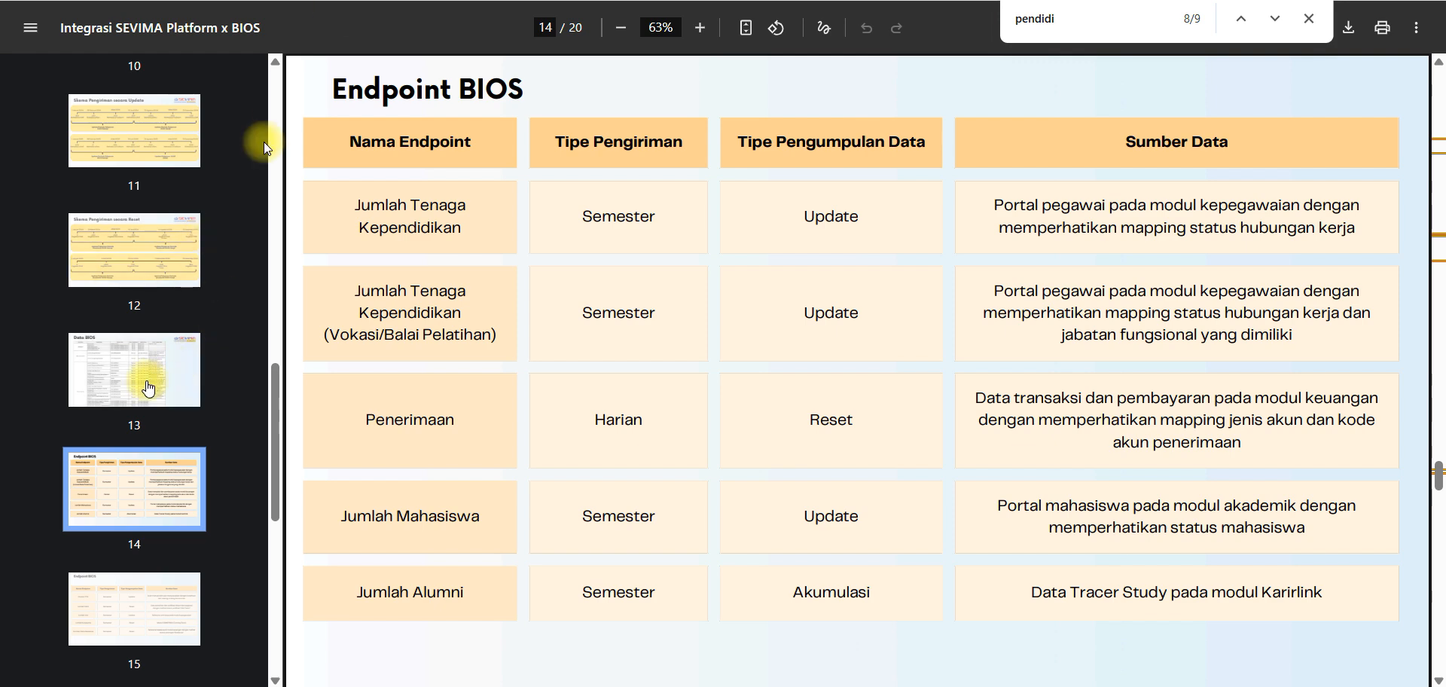
click(147, 380)
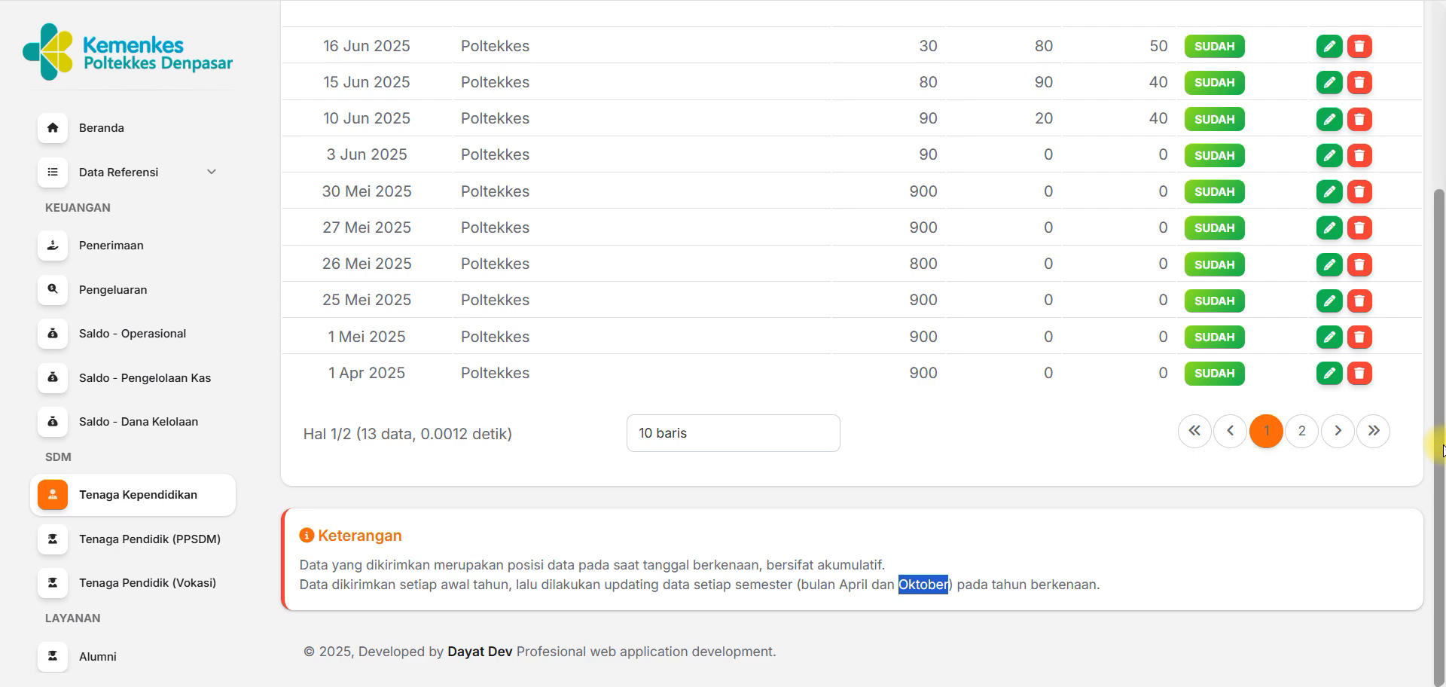
Return to the Tenaga Kependidikan list and compare the transaction dates of its June, May and April 2025 records.
drag(1442, 513, 1442, 336)
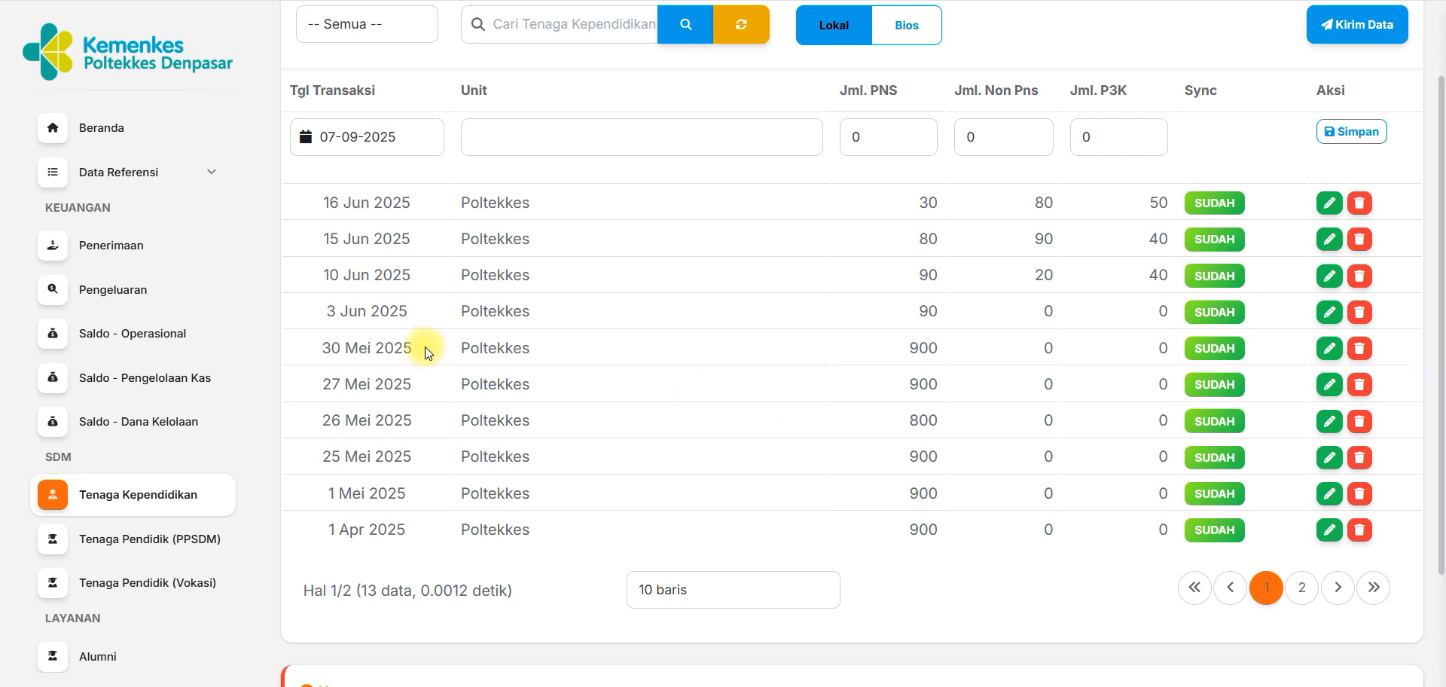
triple_click(336, 201)
drag(322, 310, 408, 314)
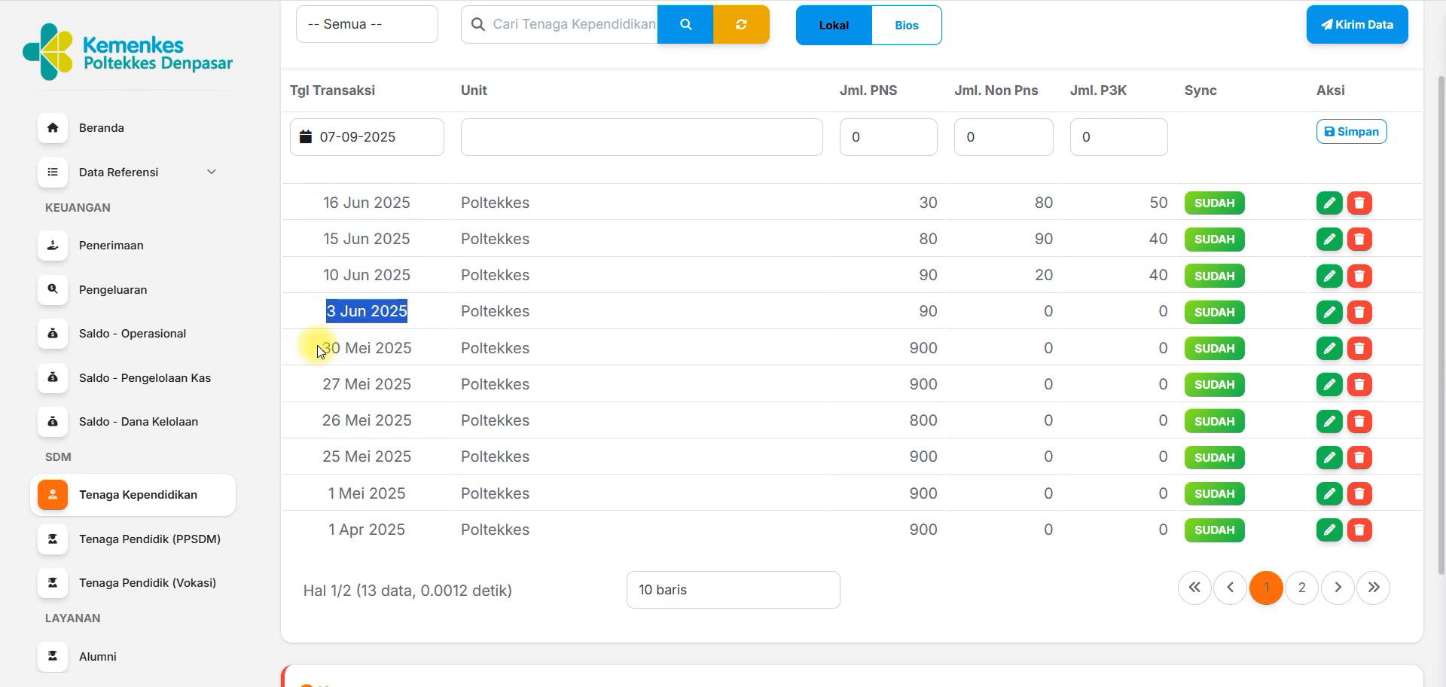
drag(318, 346, 403, 351)
drag(326, 525, 529, 529)
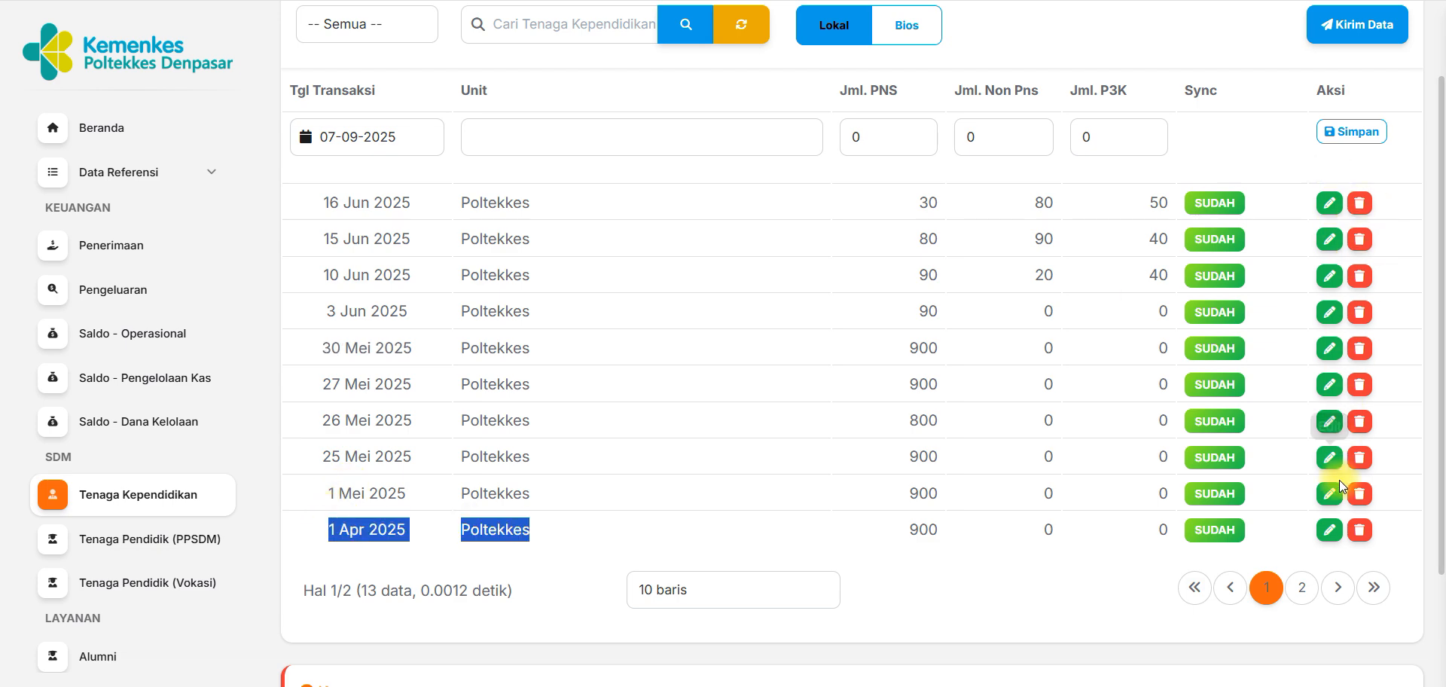
click(1283, 377)
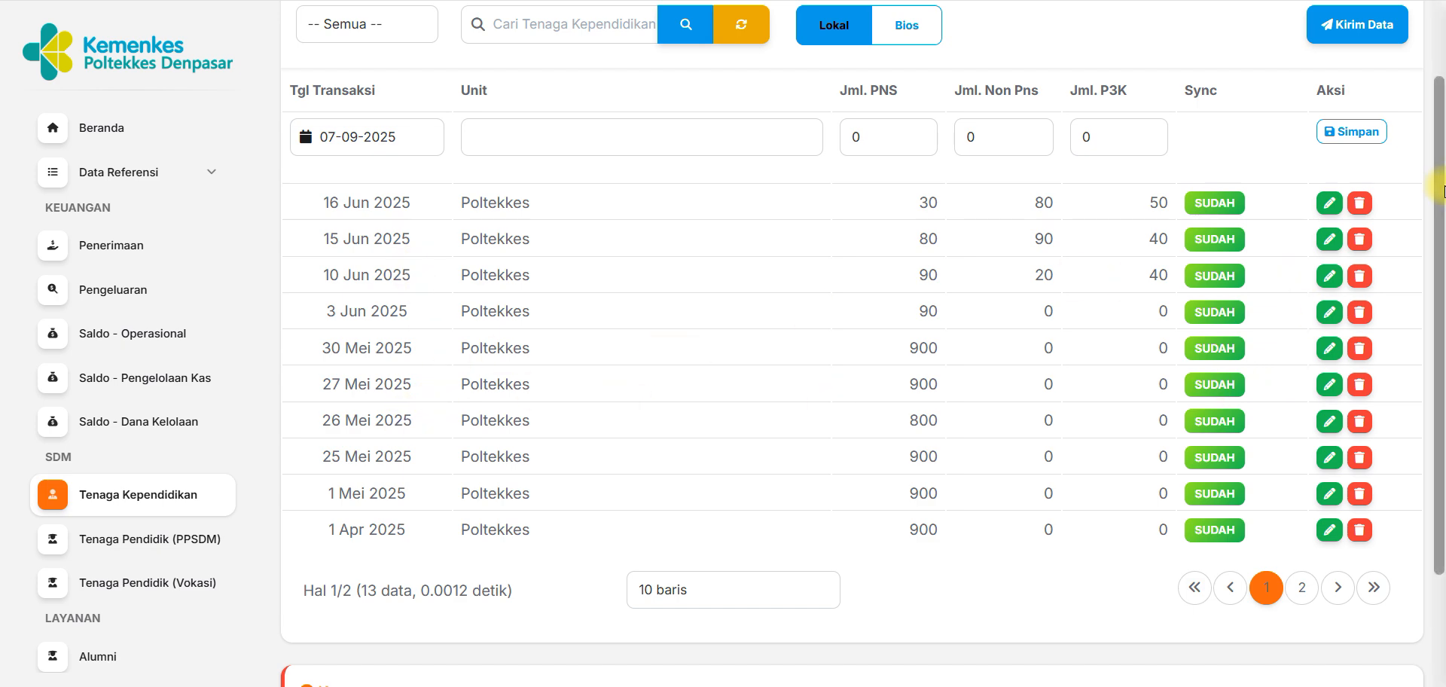
Examine the most recent Tenaga Kependidikan record, dated 16 Jun 2025, for the Poltekkes unit.
scroll(1440, 175, down, 2)
drag(1440, 211, 1440, 97)
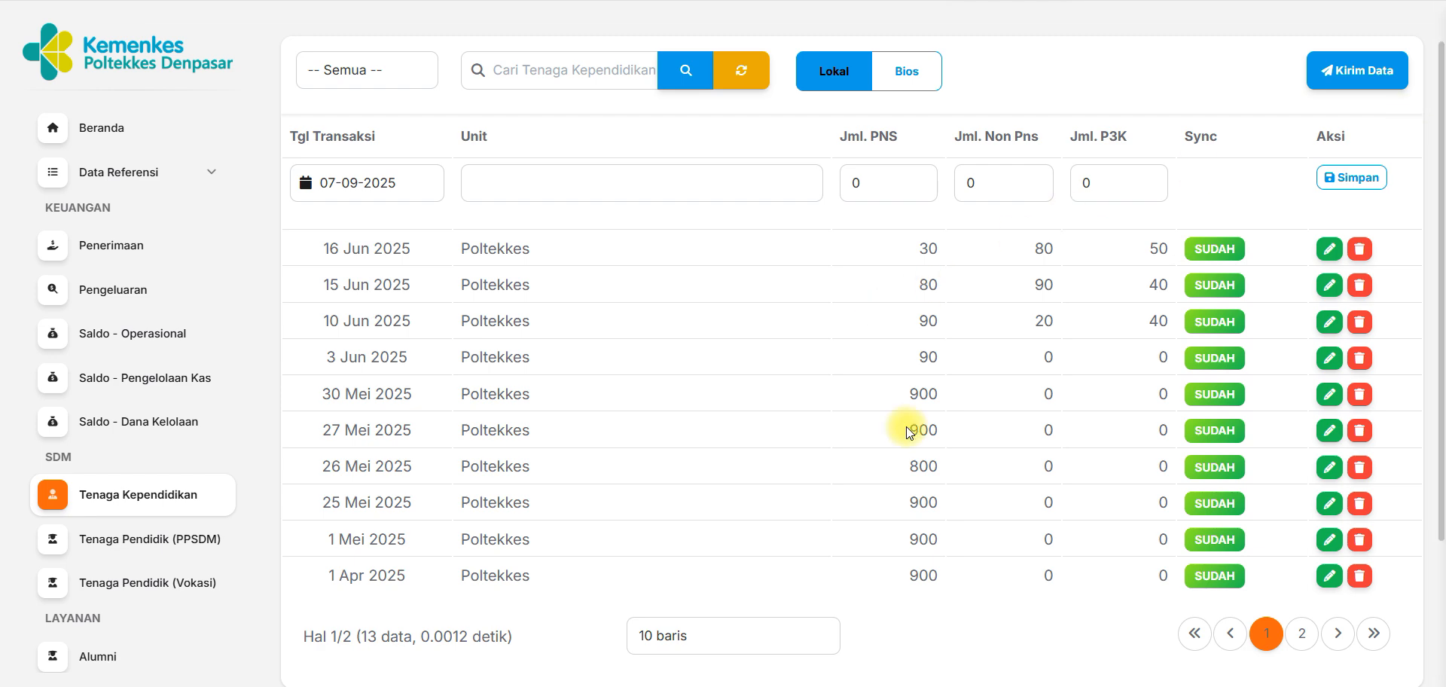
drag(1441, 277, 1440, 410)
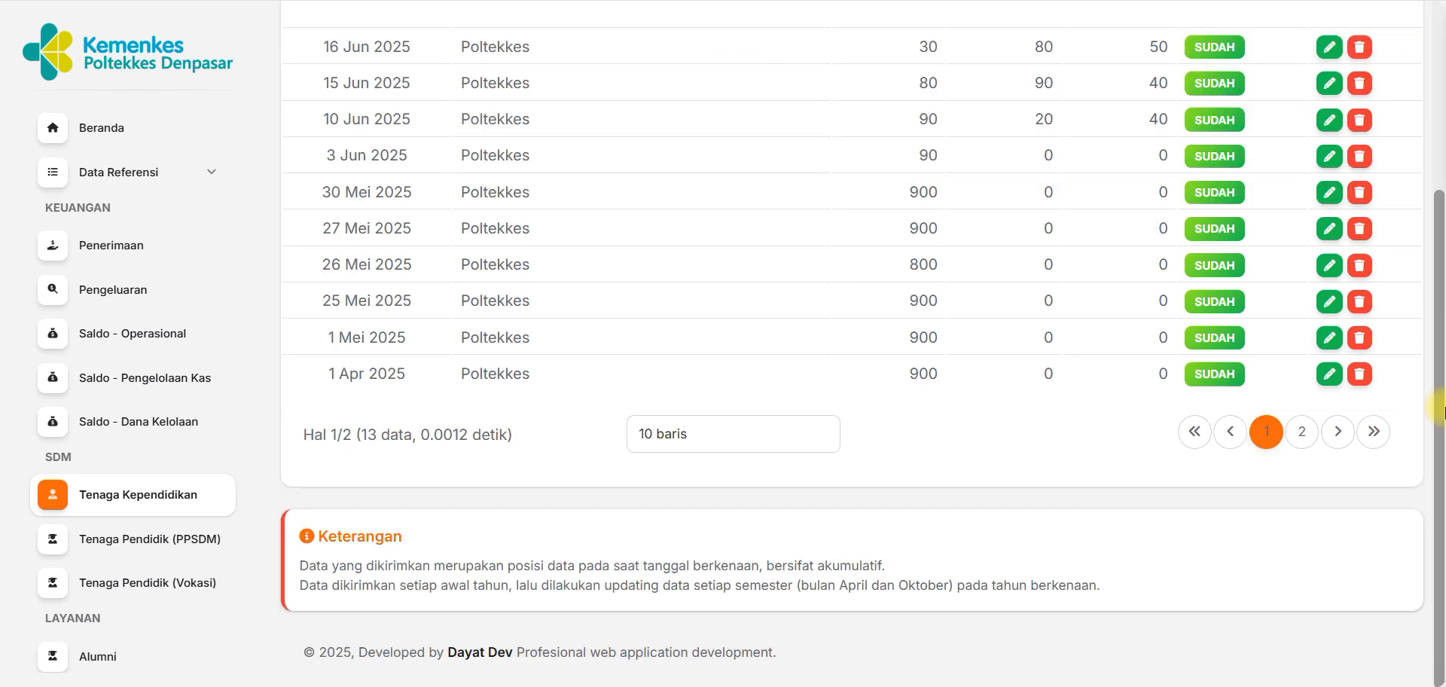
scroll(1440, 411, up, 4)
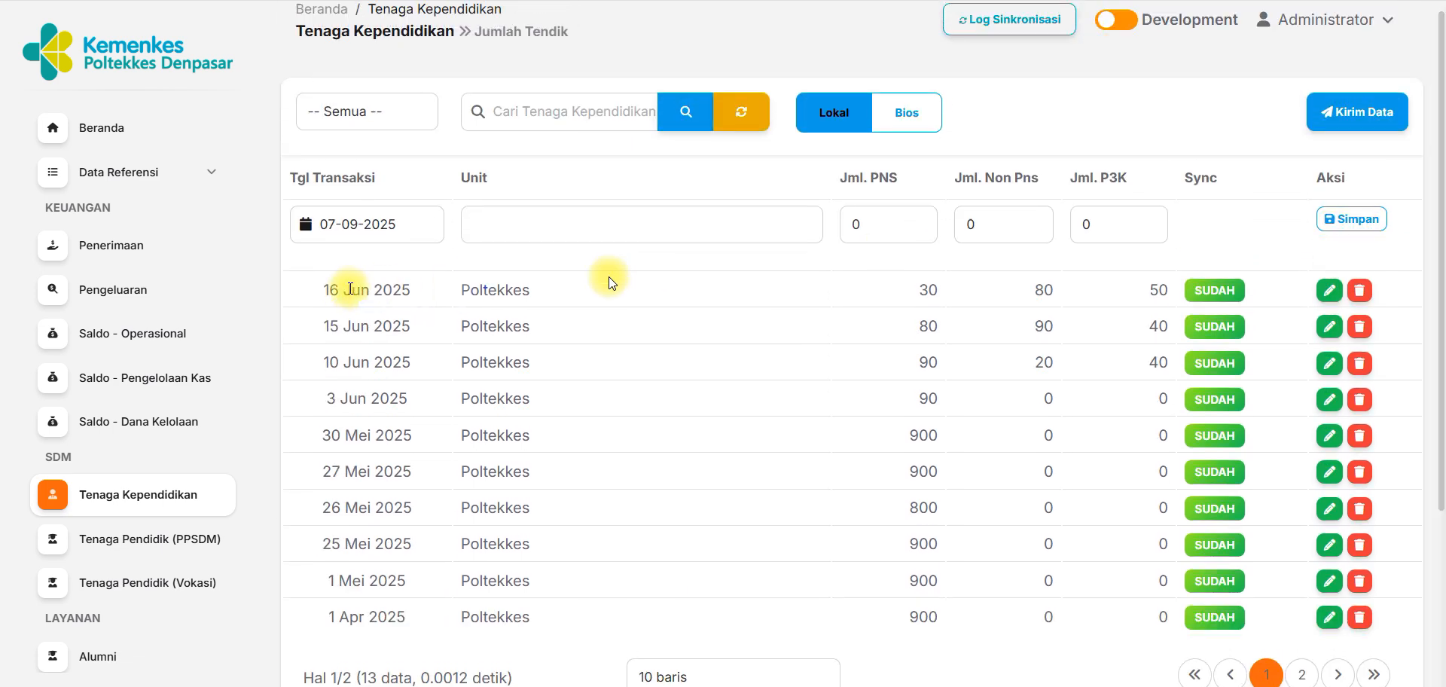
drag(318, 294, 539, 292)
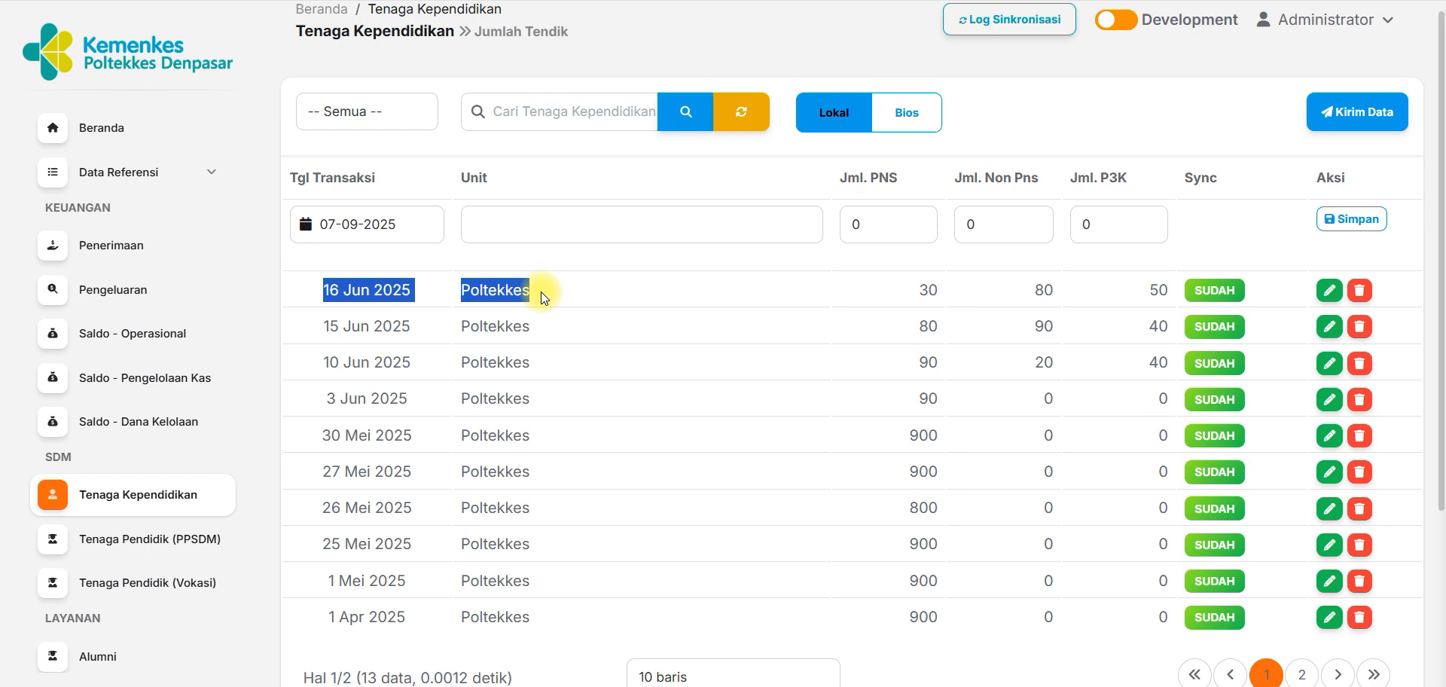
click(604, 302)
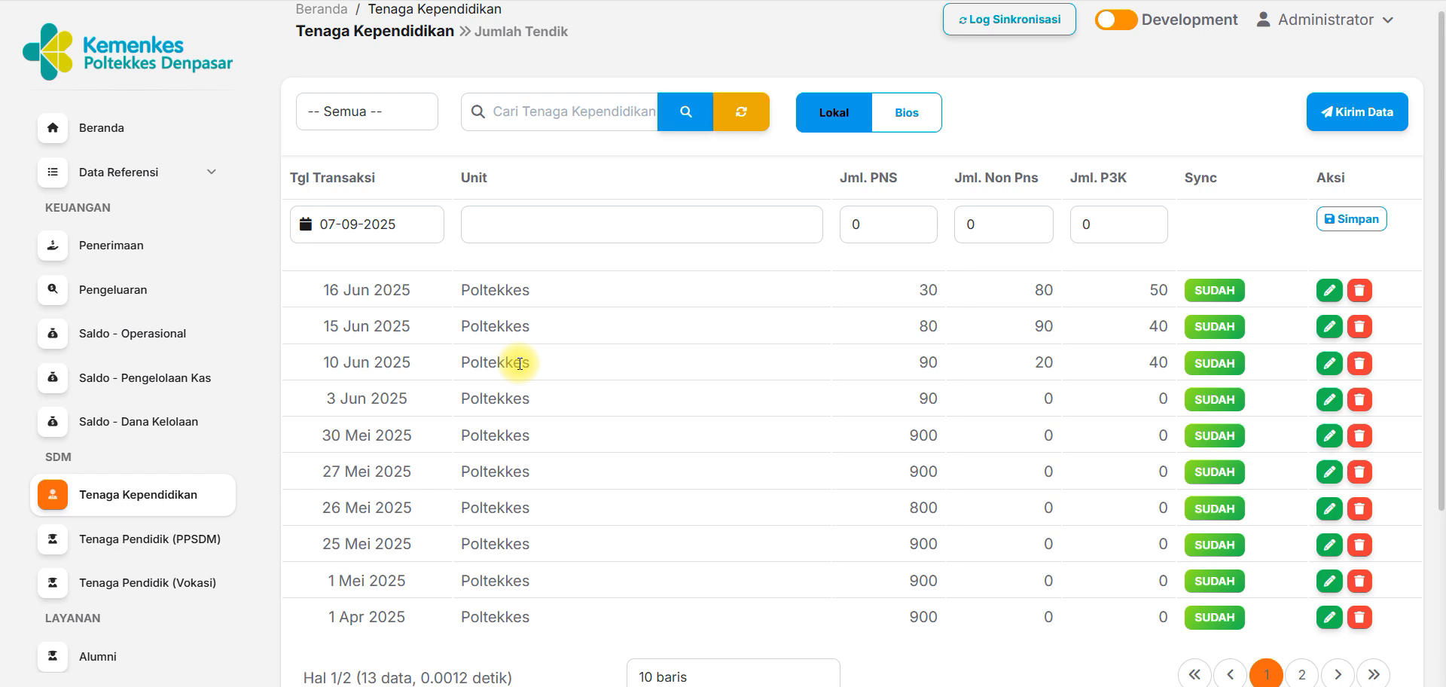
Check the 1 Jan 2025 record and its action column on the second page of records, and return to the first page.
drag(1441, 209, 1441, 397)
click(1303, 491)
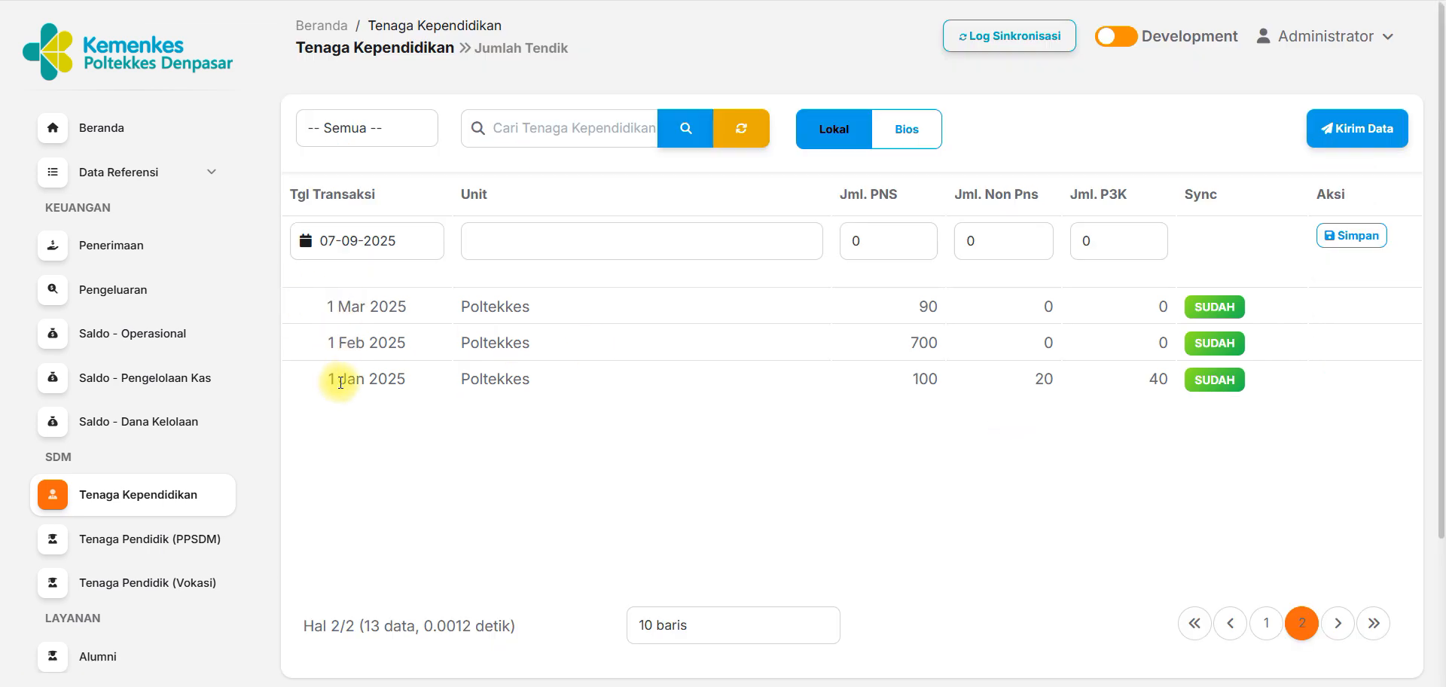
drag(336, 382, 406, 380)
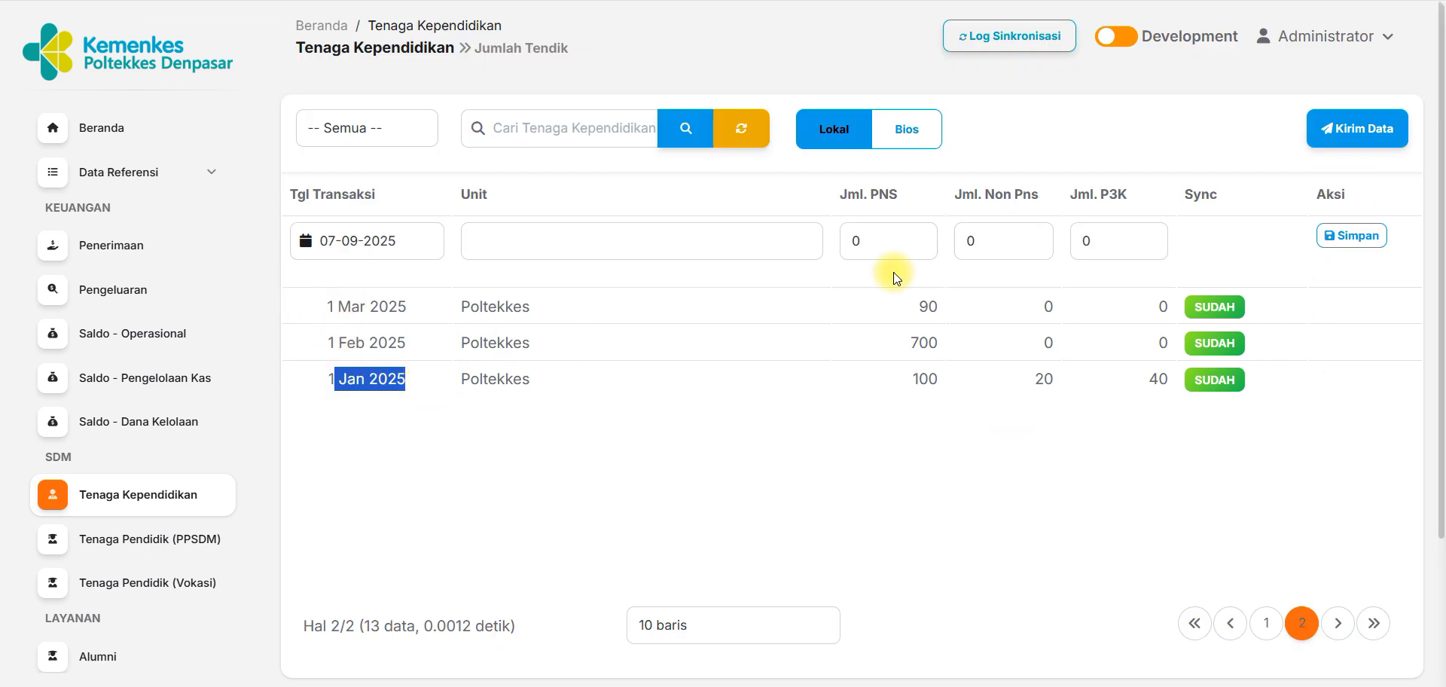
click(1299, 360)
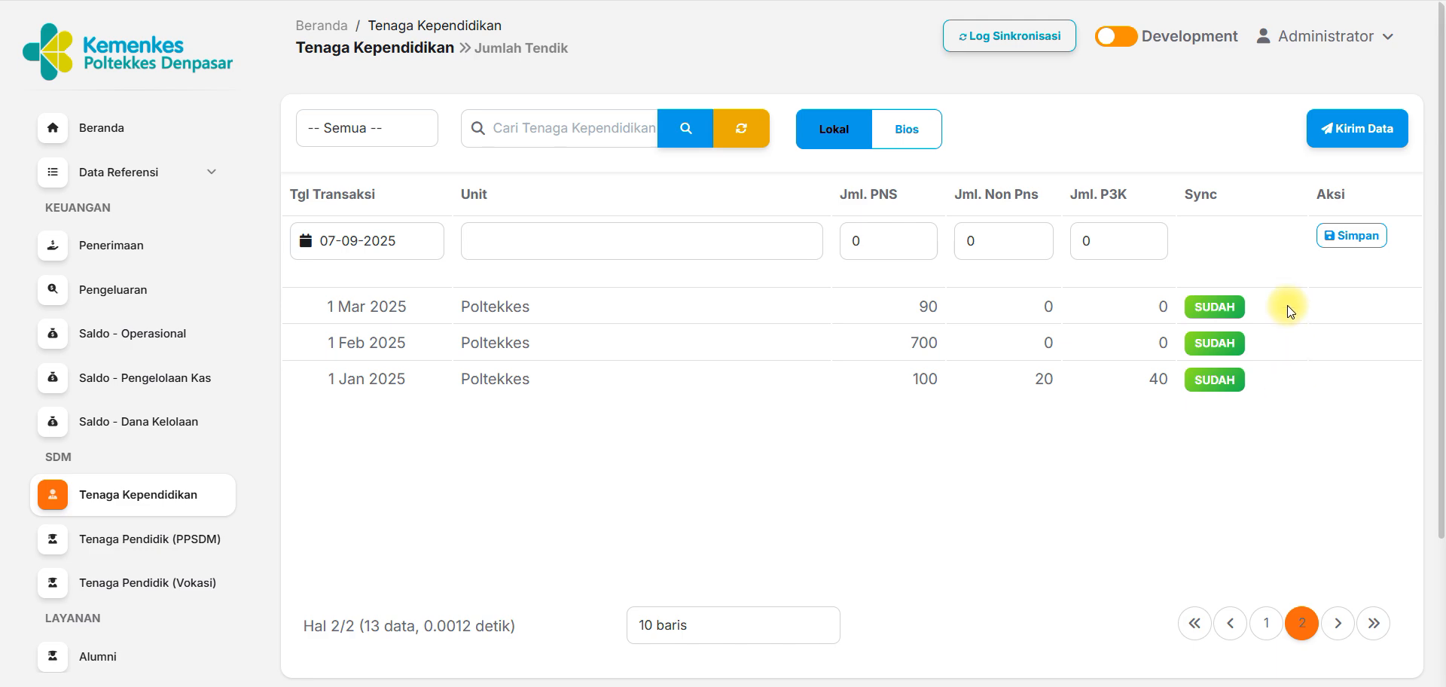
click(1261, 630)
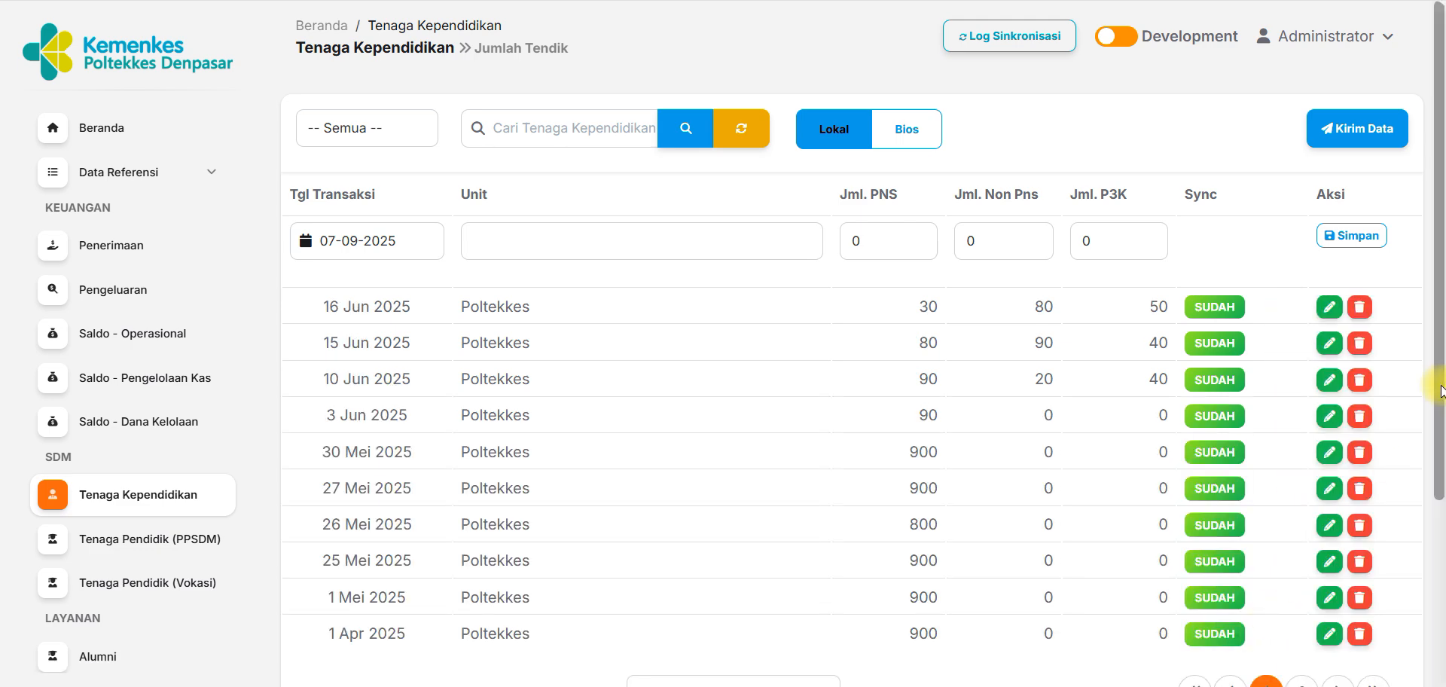
scroll(1441, 440, down, 2)
scroll(1441, 440, down, 2)
drag(1442, 506, 1438, 434)
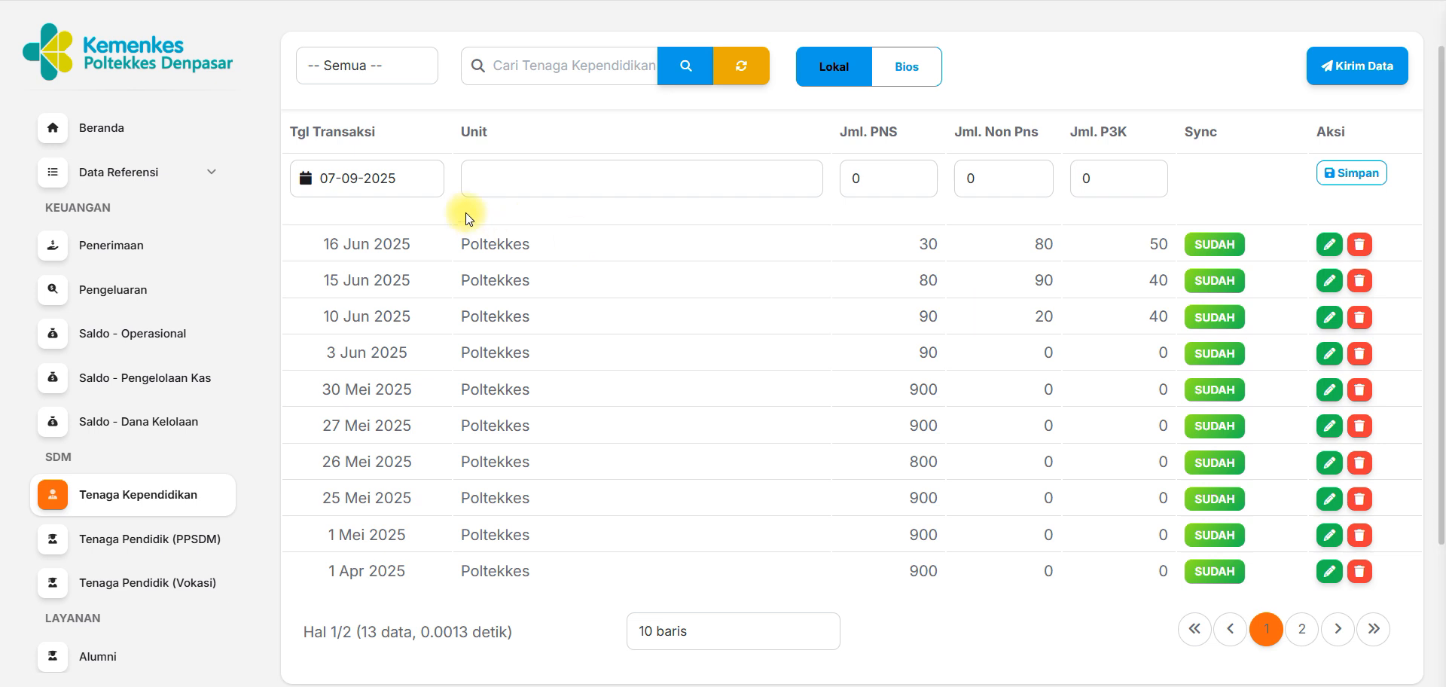
Set the transaction date of the new Tenaga Kependidikan entry to 30-04-2025.
click(414, 184)
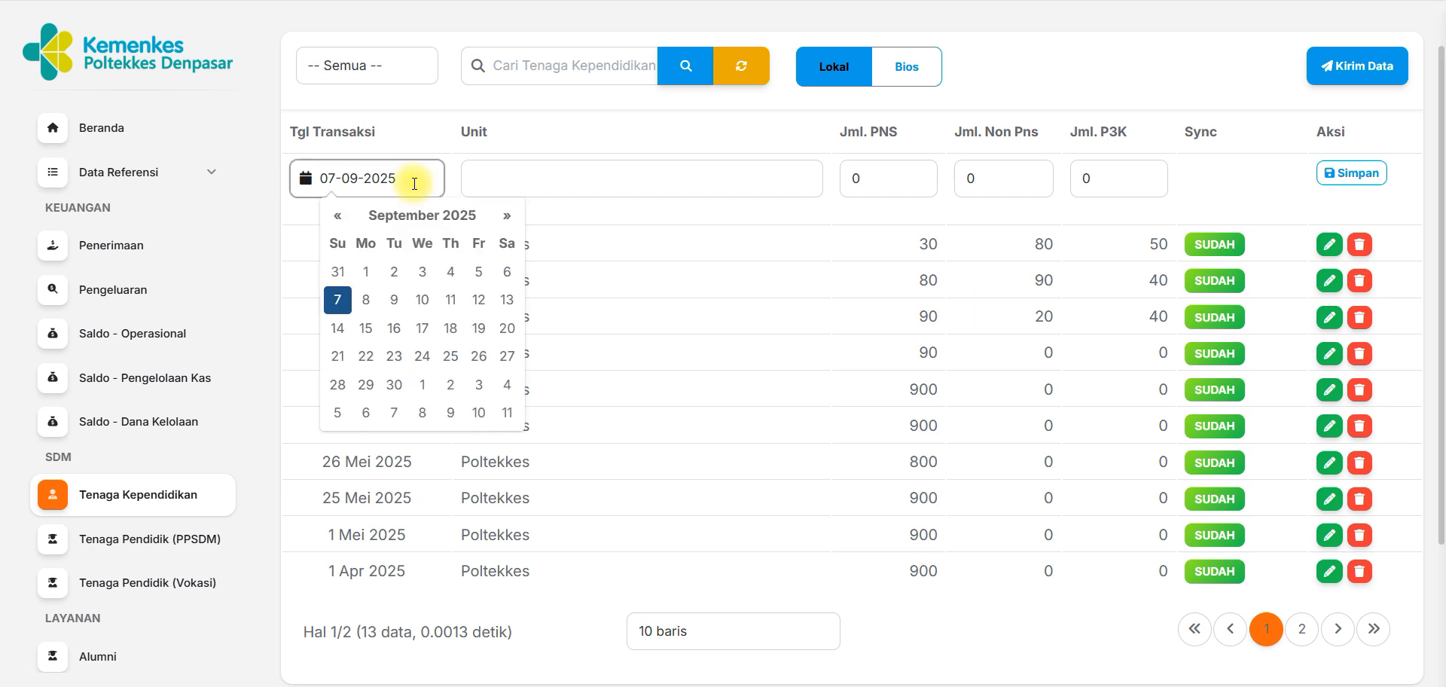
click(340, 217)
click(341, 217)
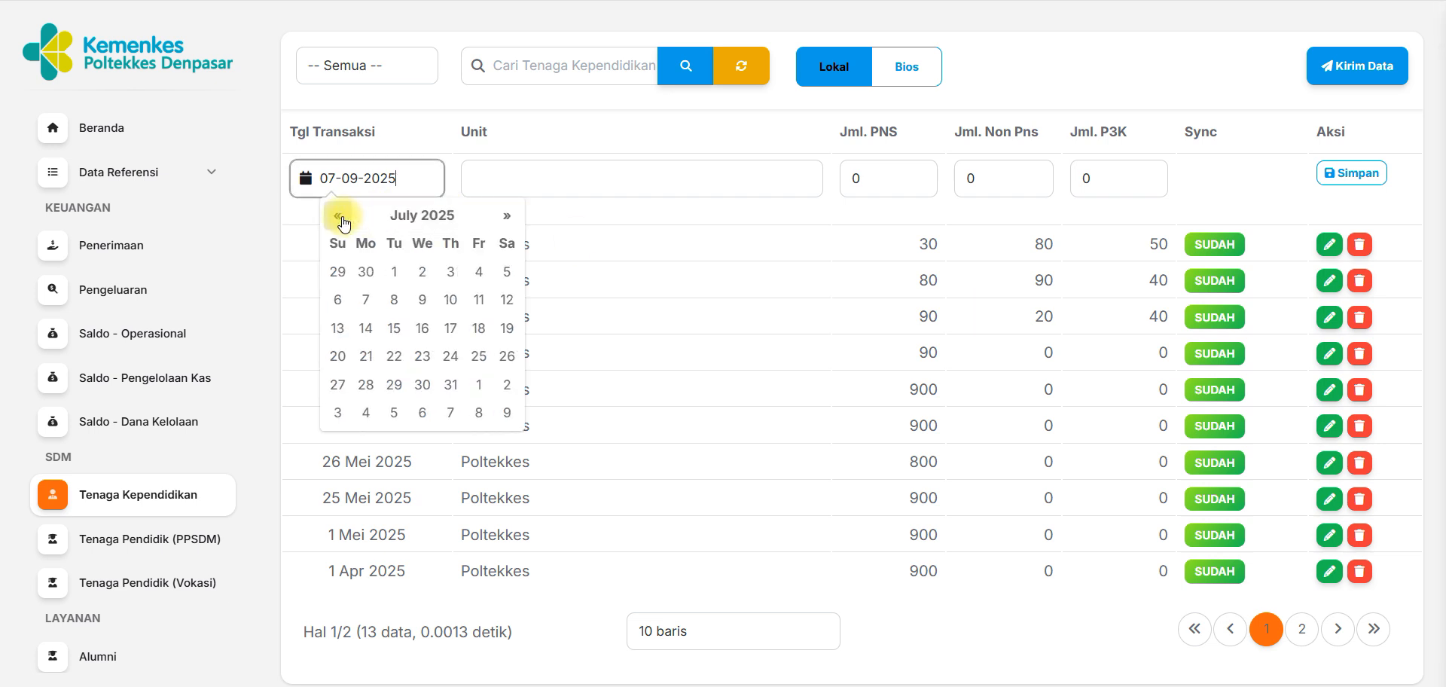
click(341, 217)
click(341, 217)
click(340, 217)
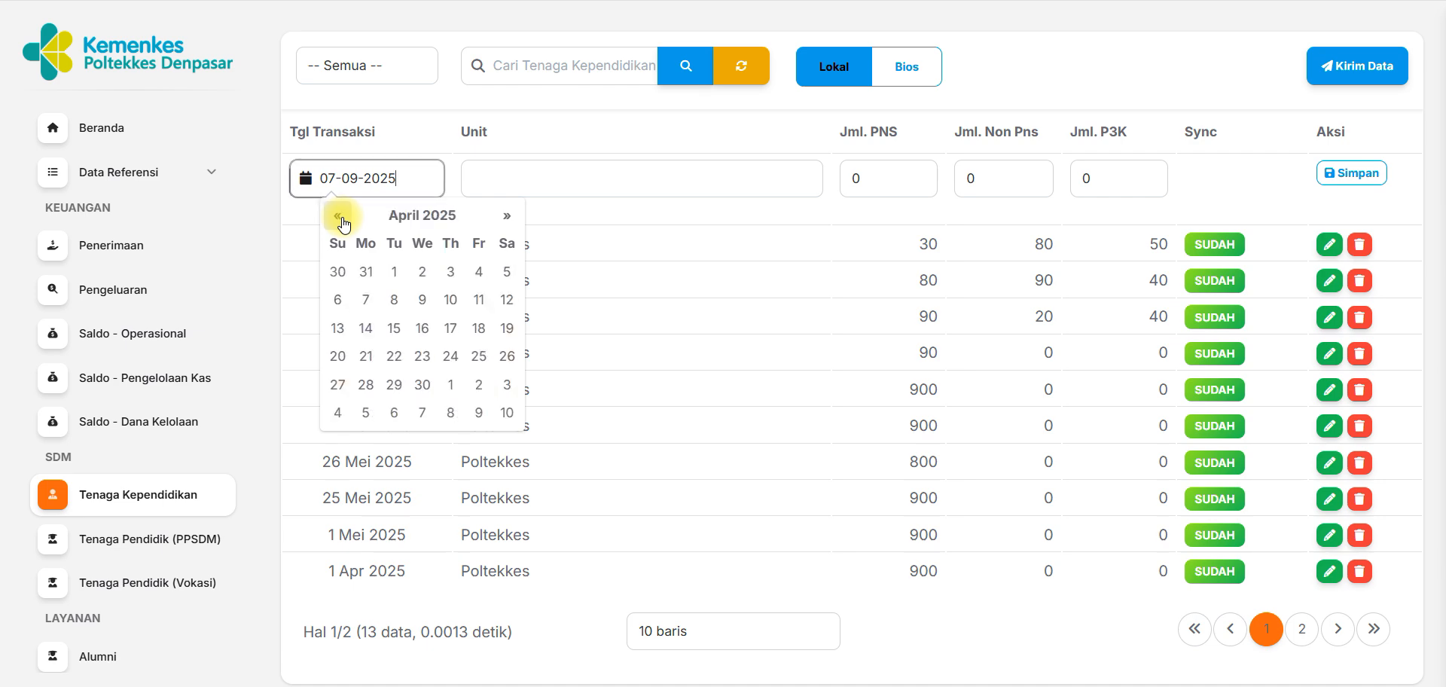
click(414, 387)
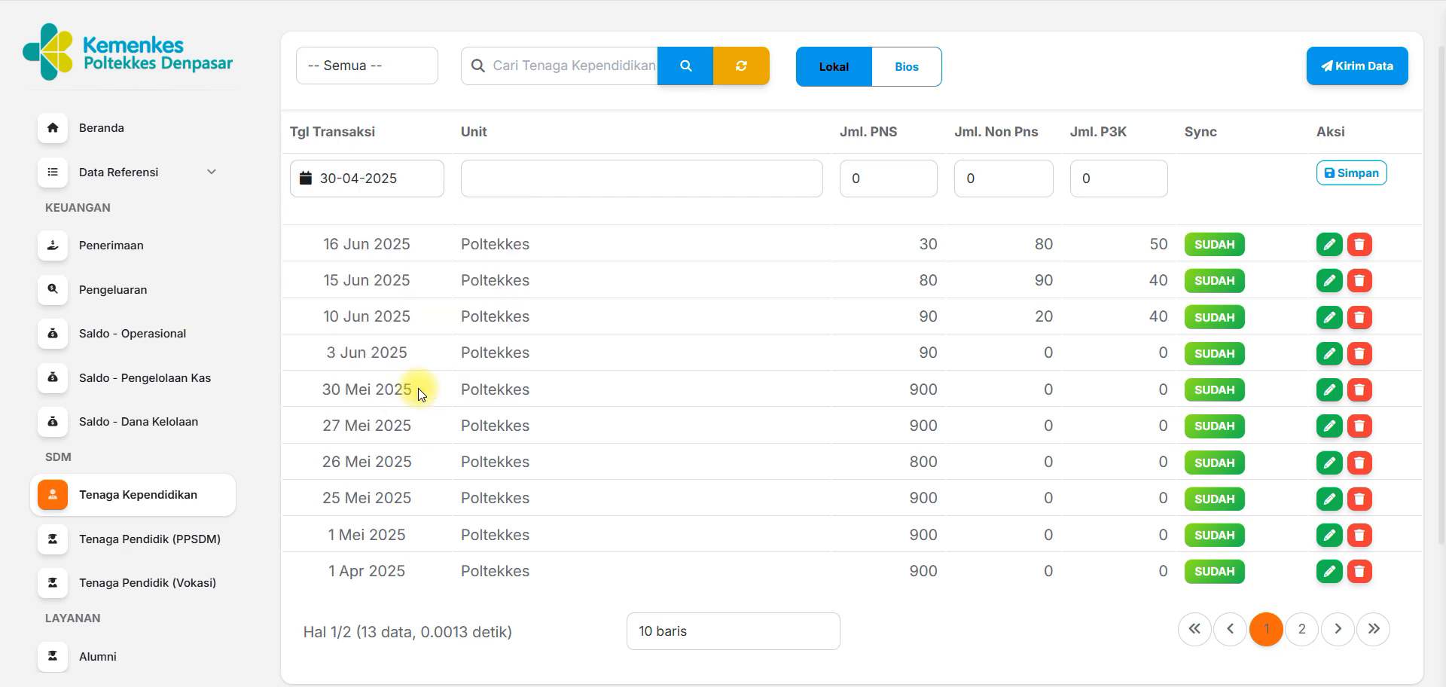
Enter Jurusan Kebidanan as the unit with 20 PNS and 20 Non PNS, and save the record.
click(685, 186)
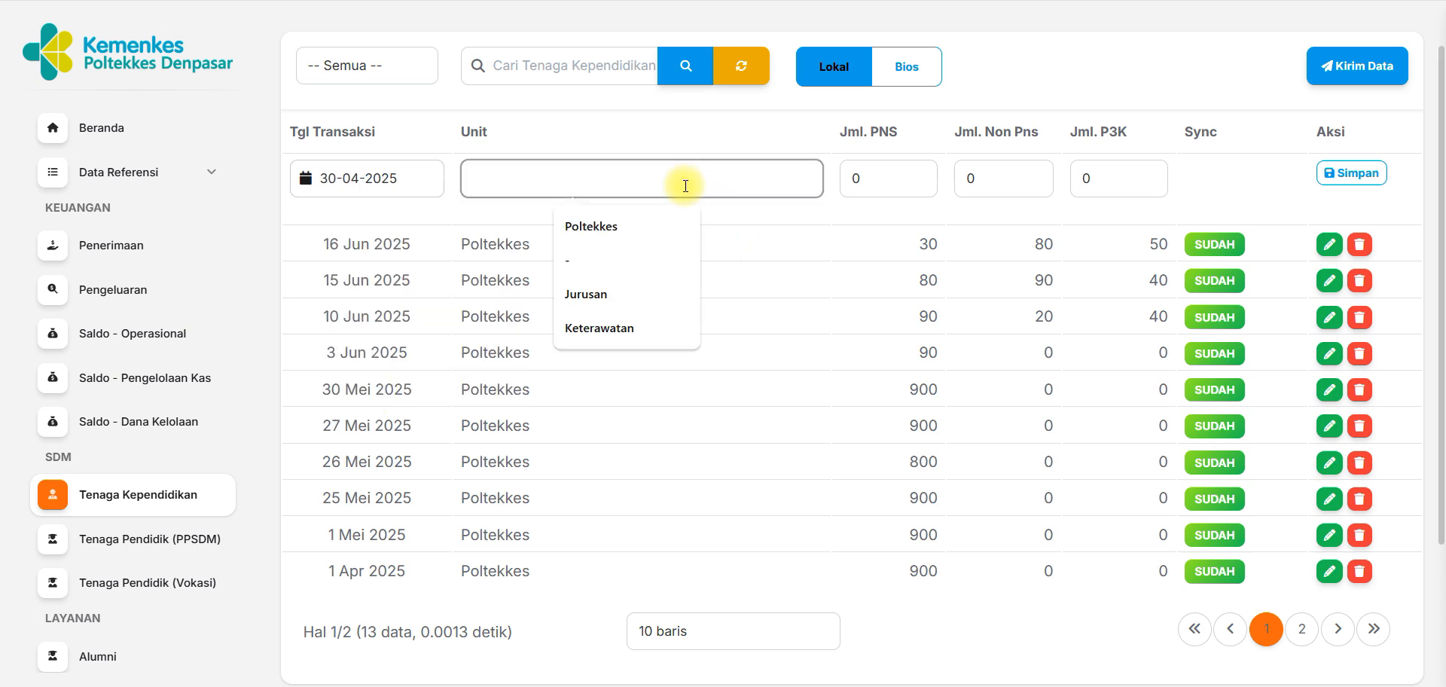
text(Jurusan Kebidanan)
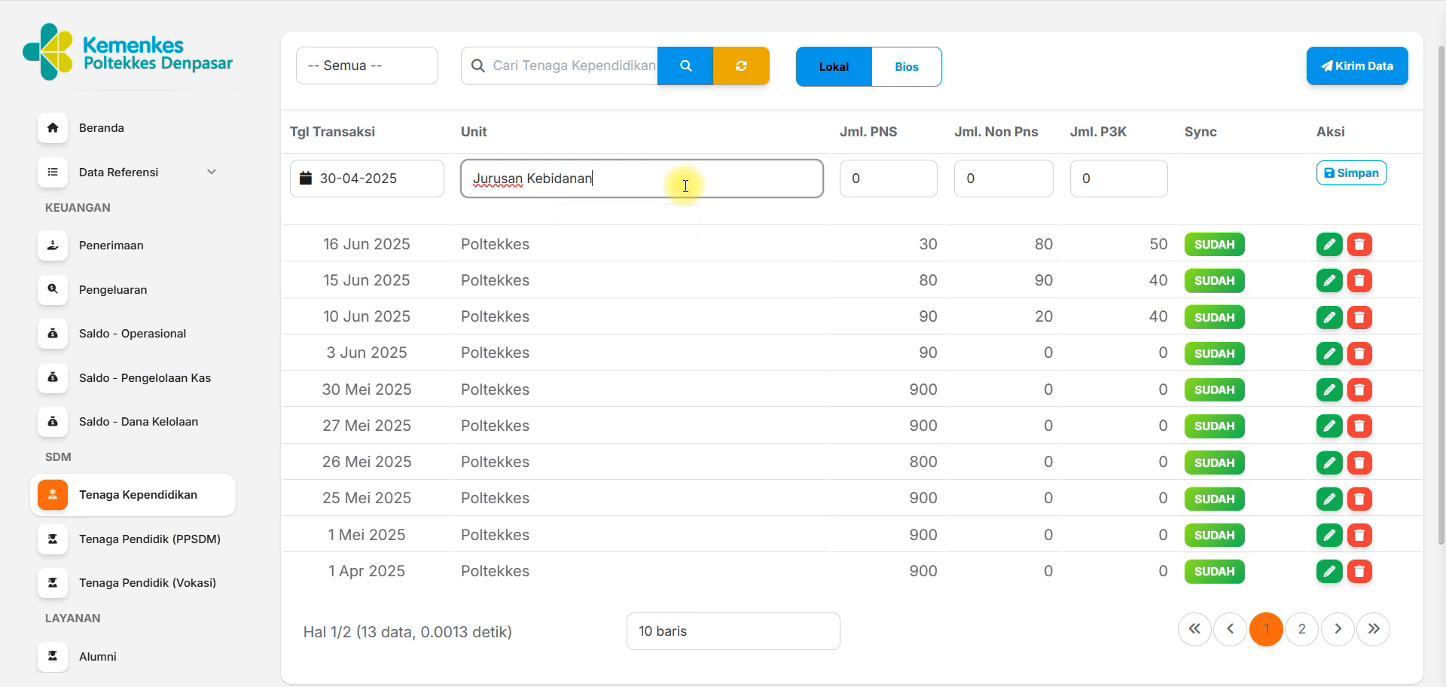
key(Tab)
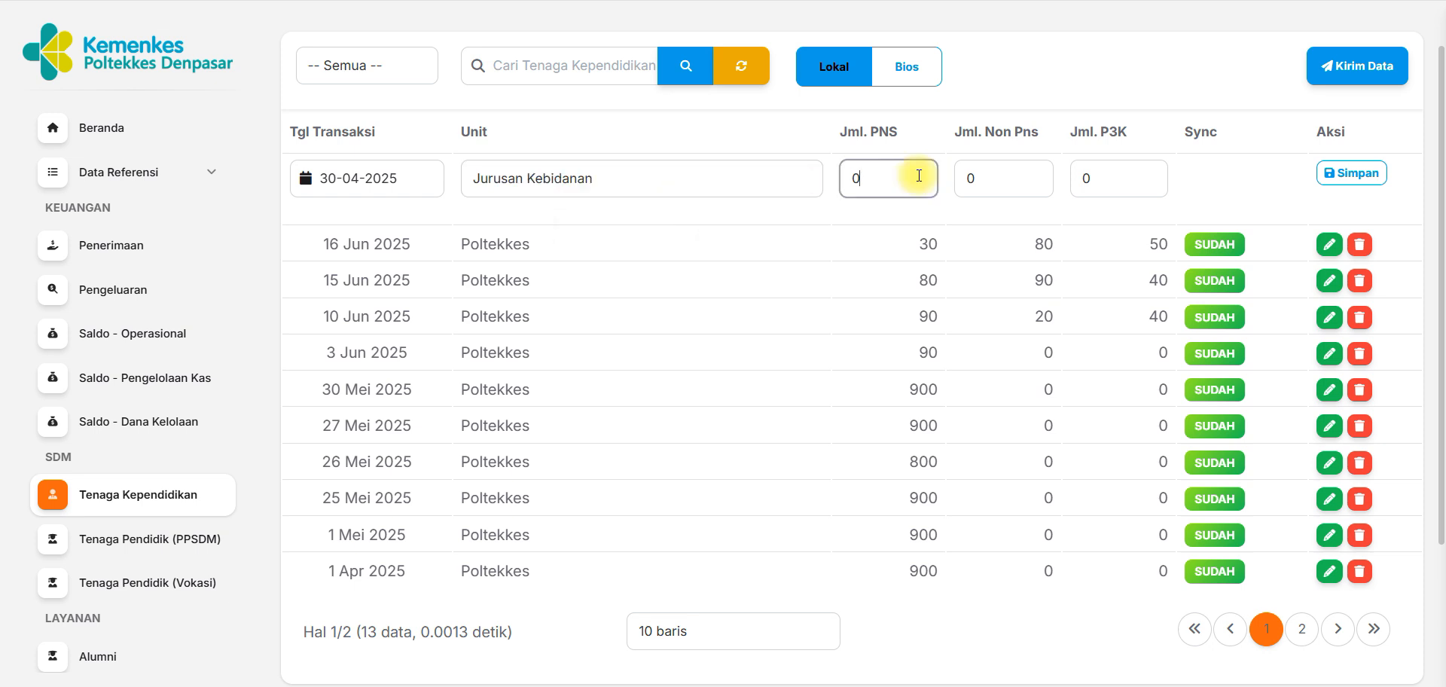
key(Tab)
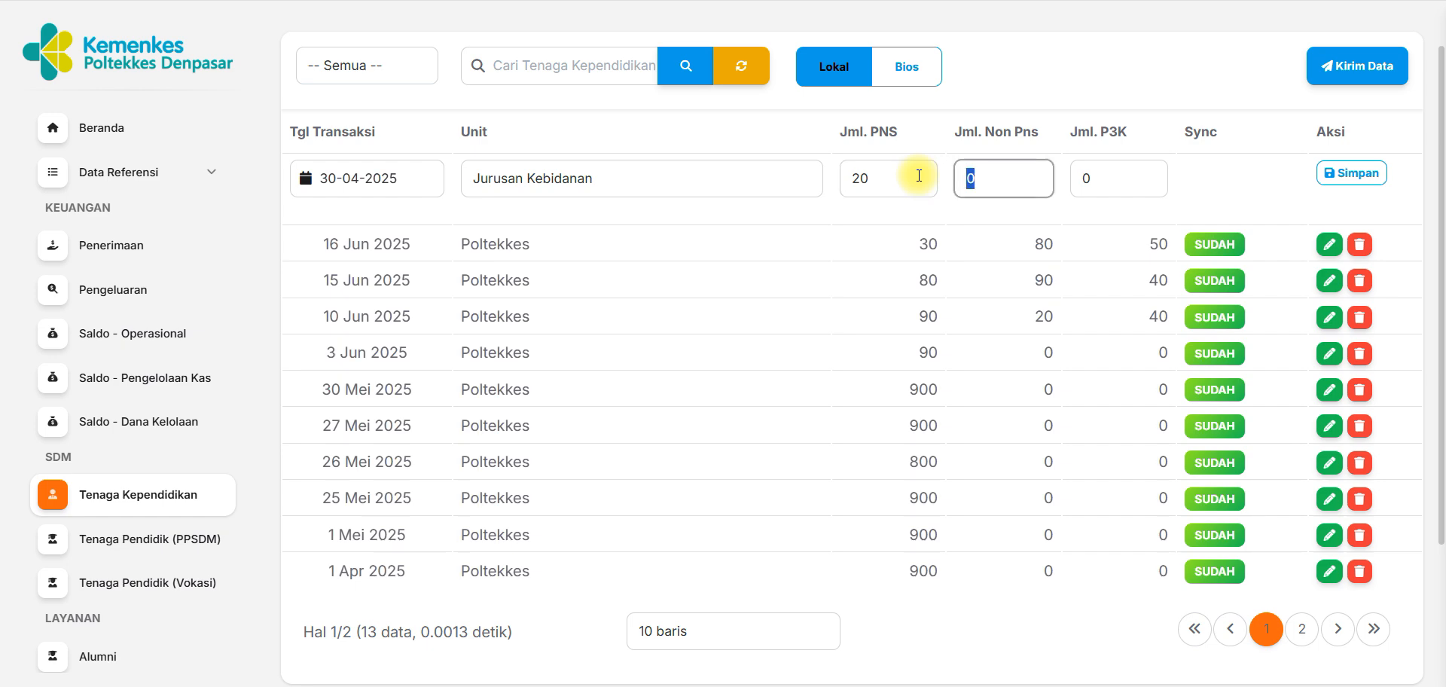
text(20)
key(Tab)
click(1349, 172)
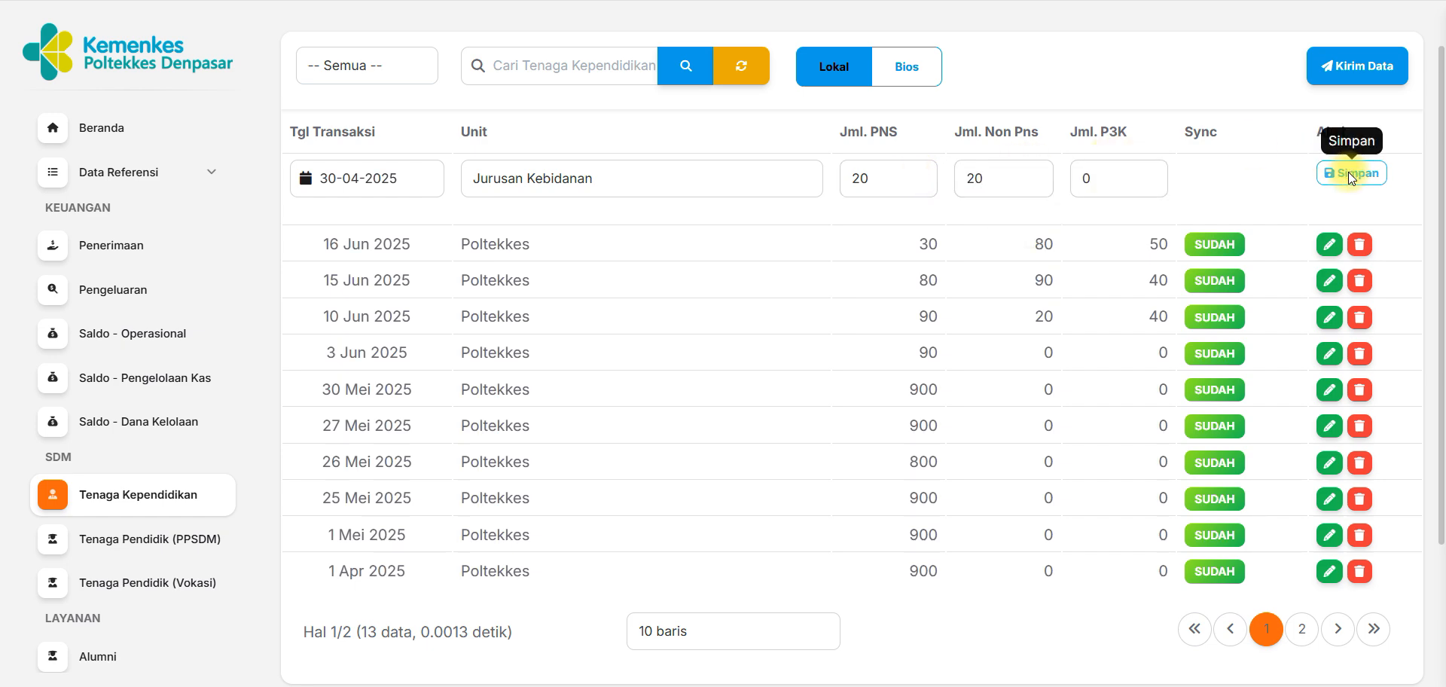
Check the saved Jurusan Kebidanan record and its sync status in the list.
drag(1444, 244, 1440, 429)
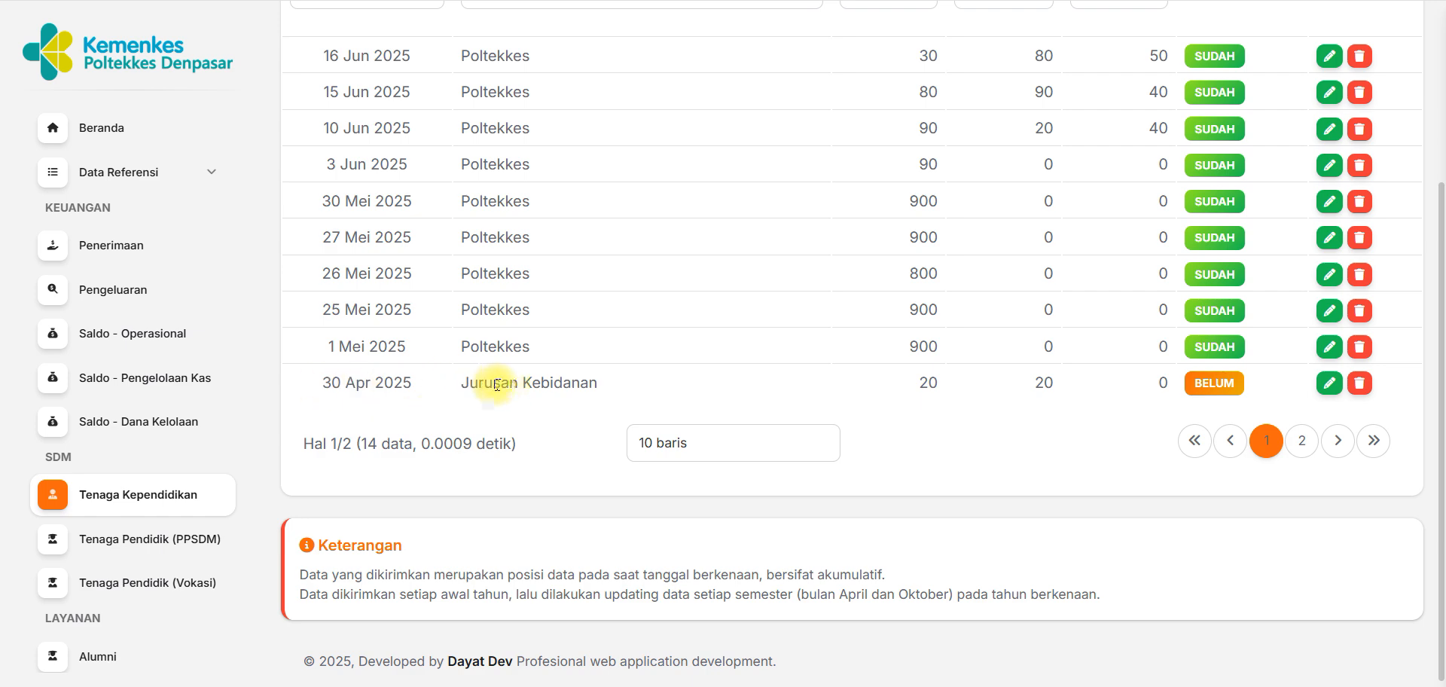
scroll(1442, 336, down, 1)
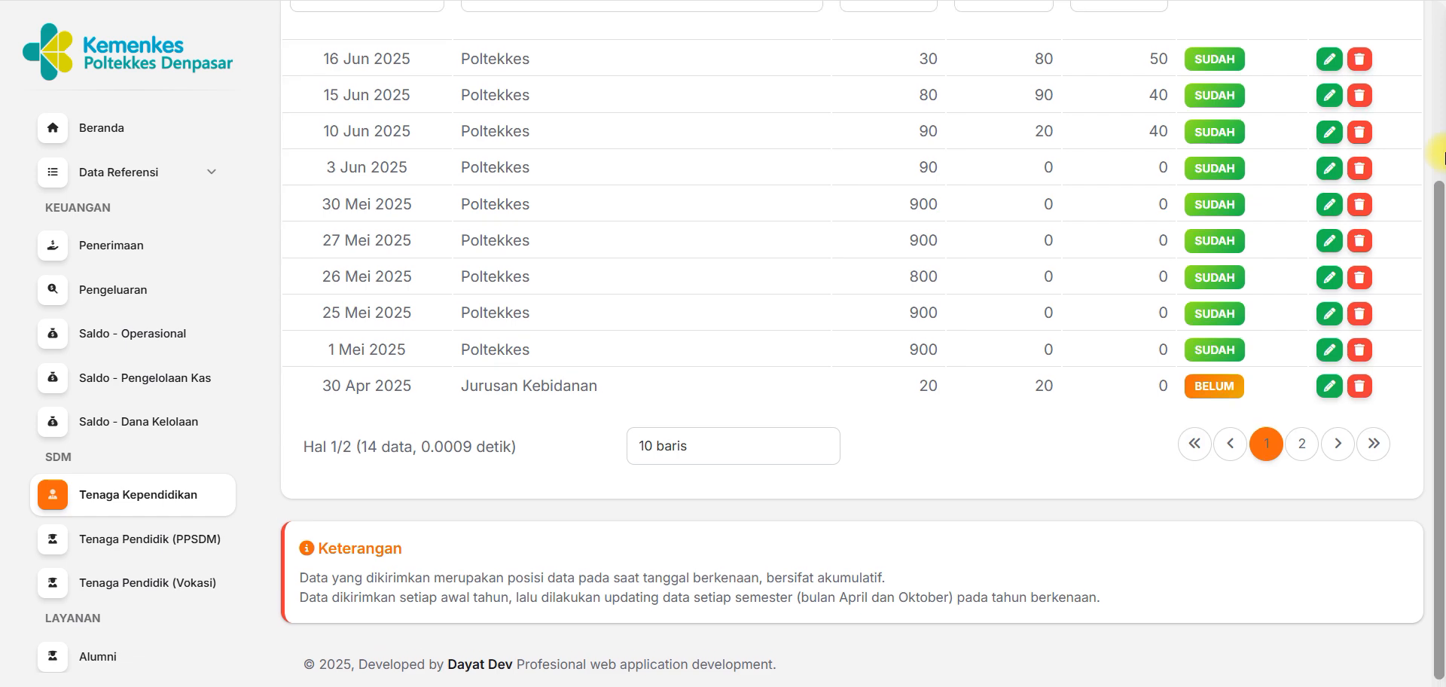
Set the transaction date in the blank Tenaga Kependidikan entry row to 30-04-2025.
scroll(550, 176, up, 3)
click(435, 197)
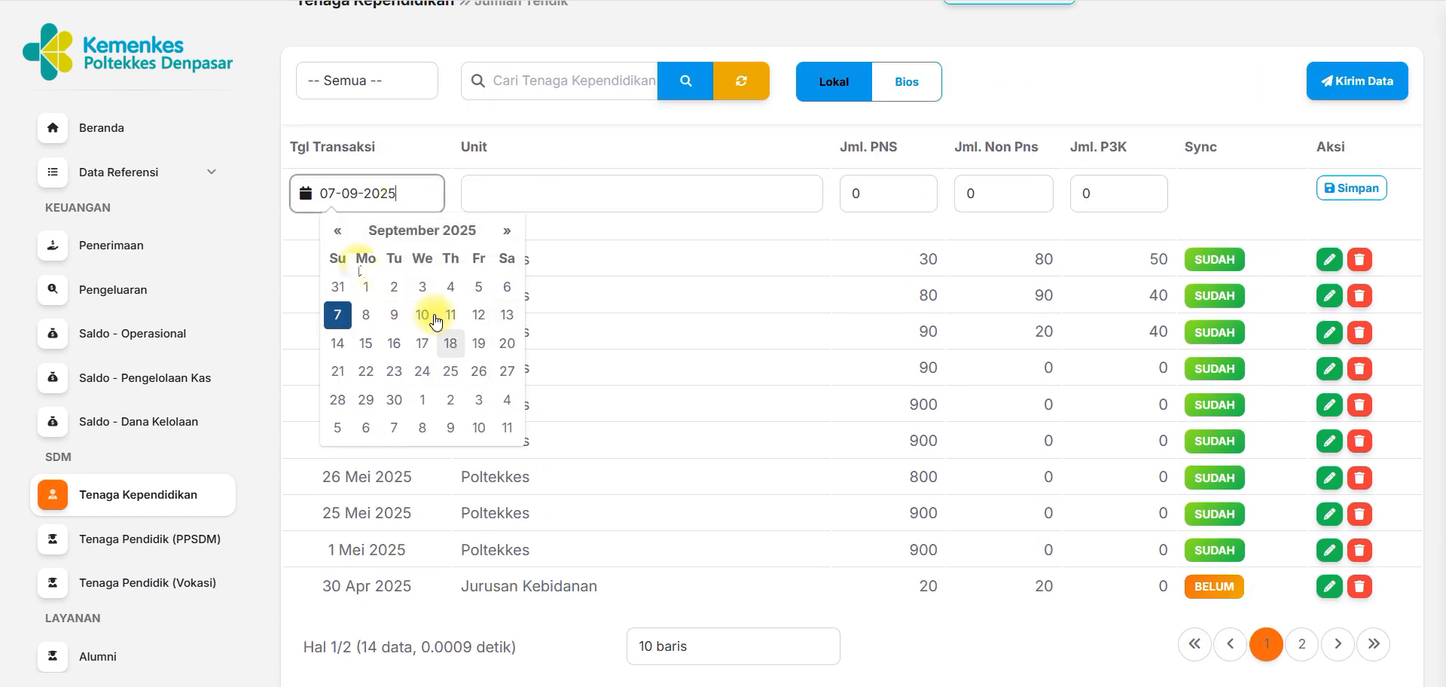
click(341, 230)
click(342, 231)
click(344, 233)
click(345, 234)
click(344, 234)
click(421, 399)
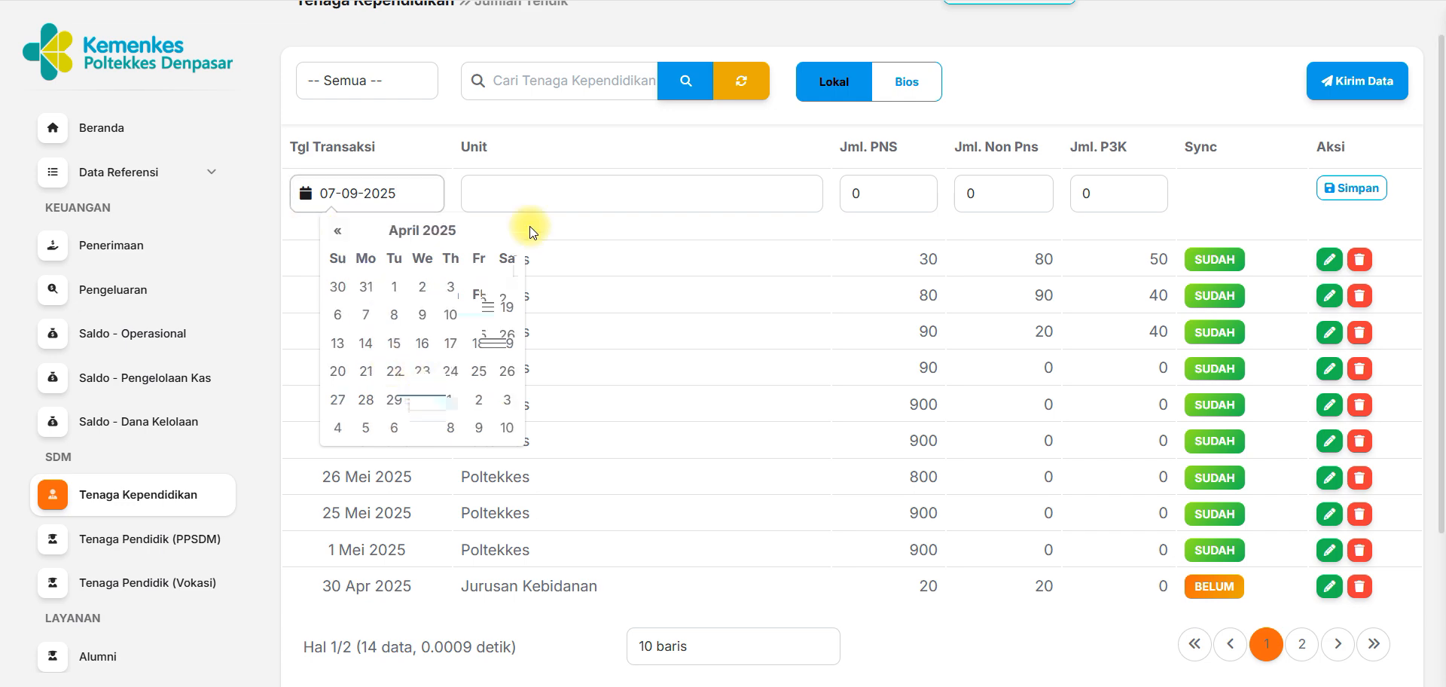
Enter Jurusan Kebidanan as the unit with 100 PNS, leave the other counts at 0, and save the record.
click(527, 192)
click(616, 375)
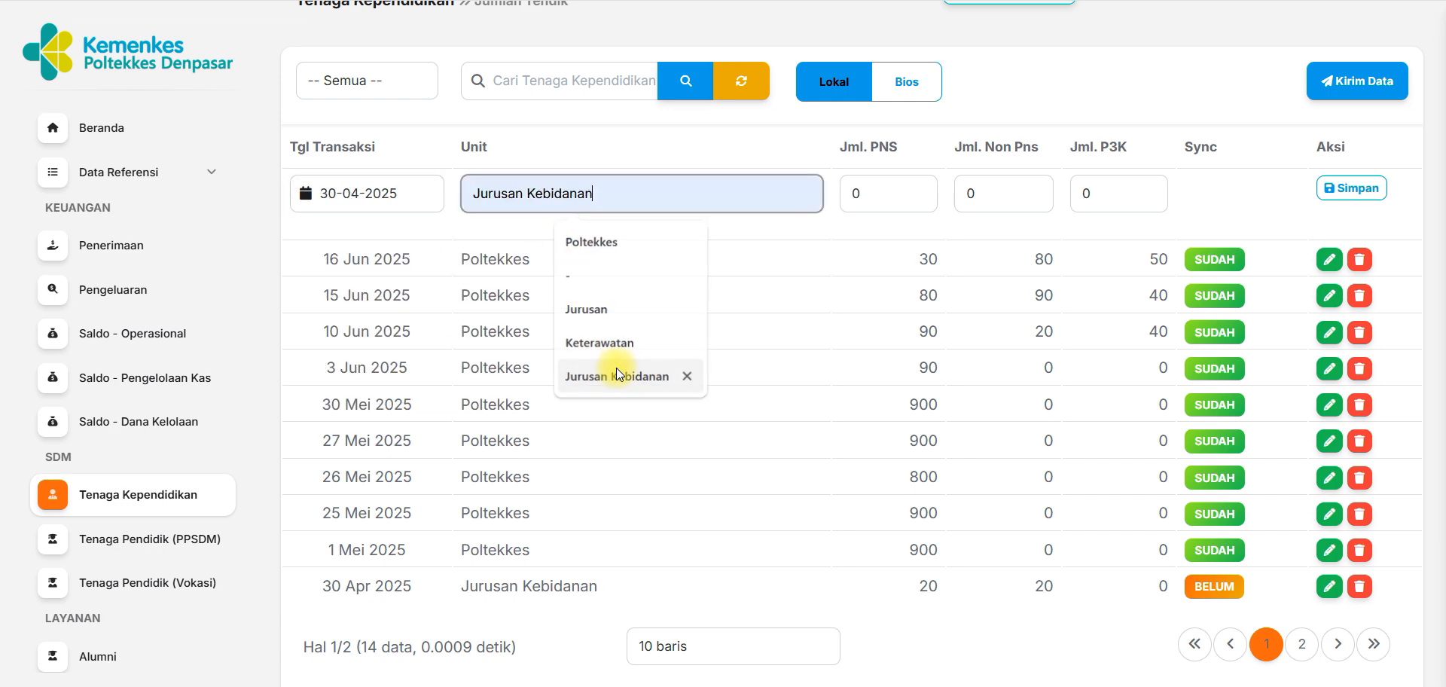
click(874, 193)
text(100)
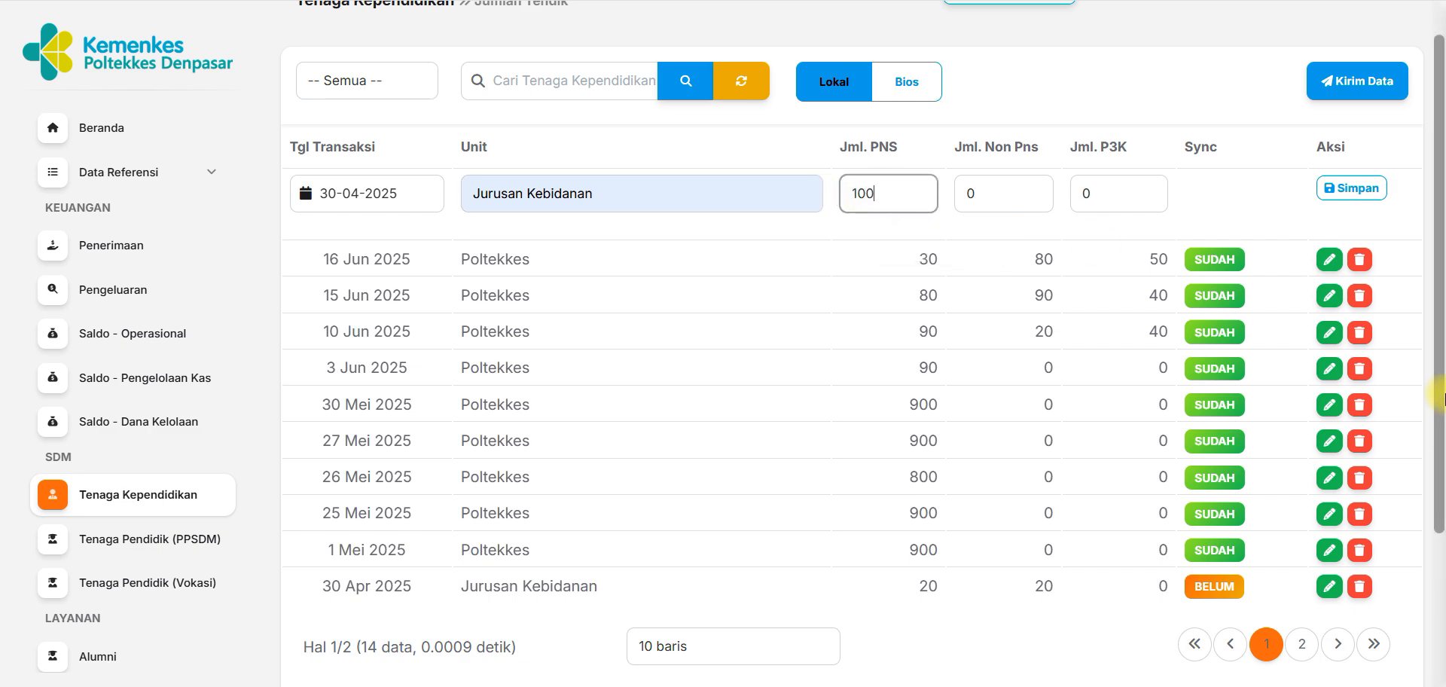
scroll(1442, 399, down, 3)
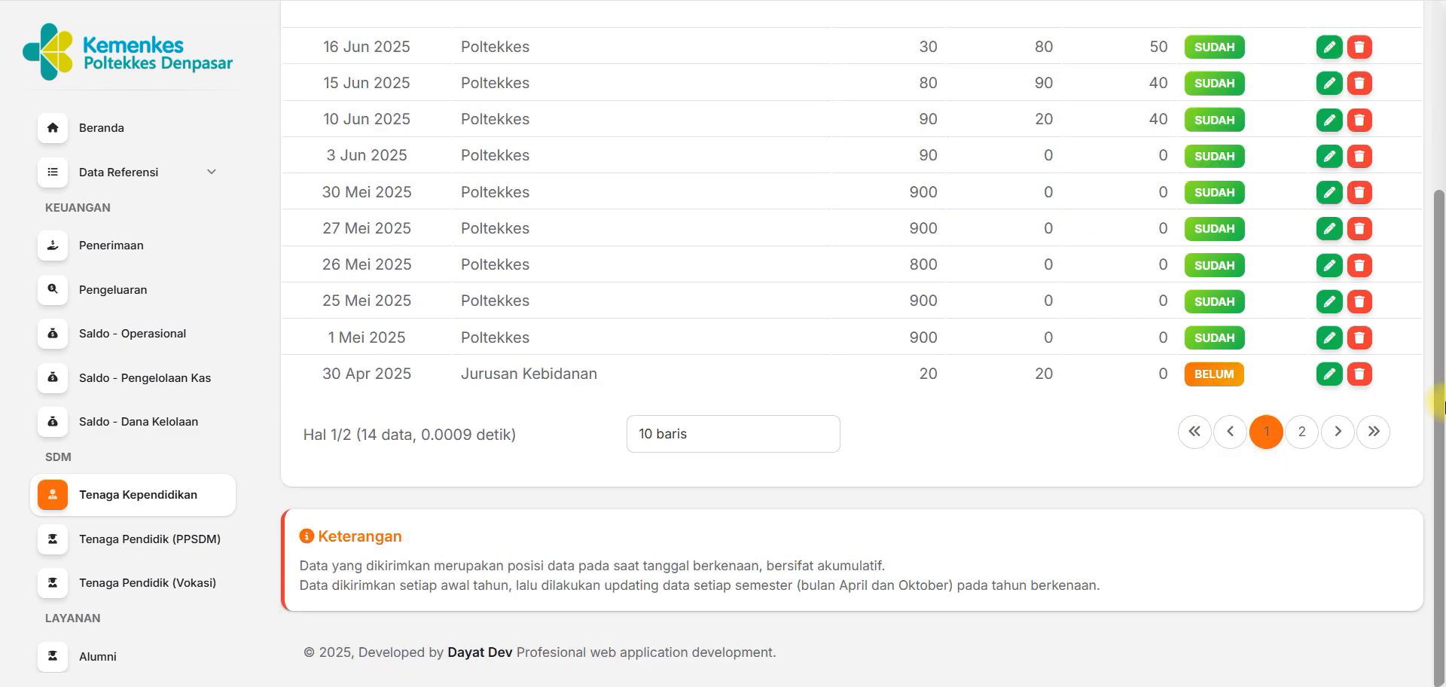
drag(1440, 305, 1434, 122)
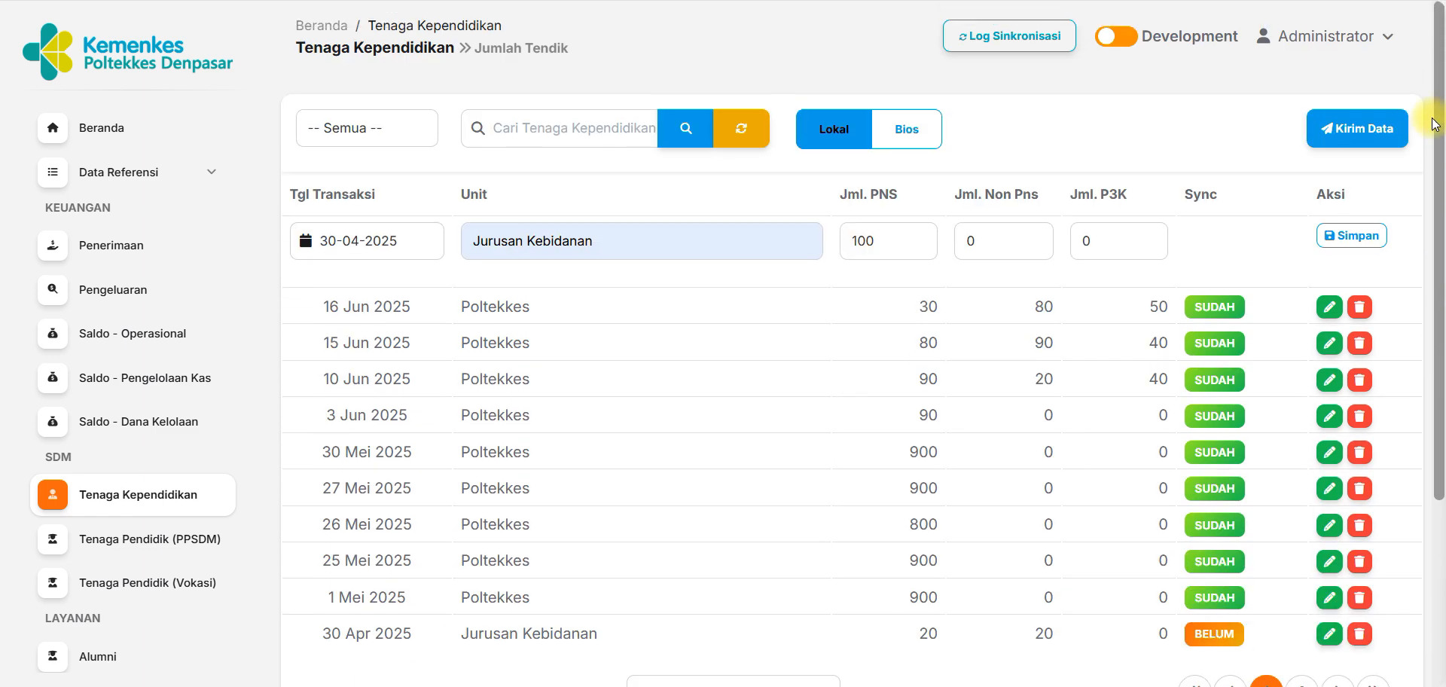
click(1353, 234)
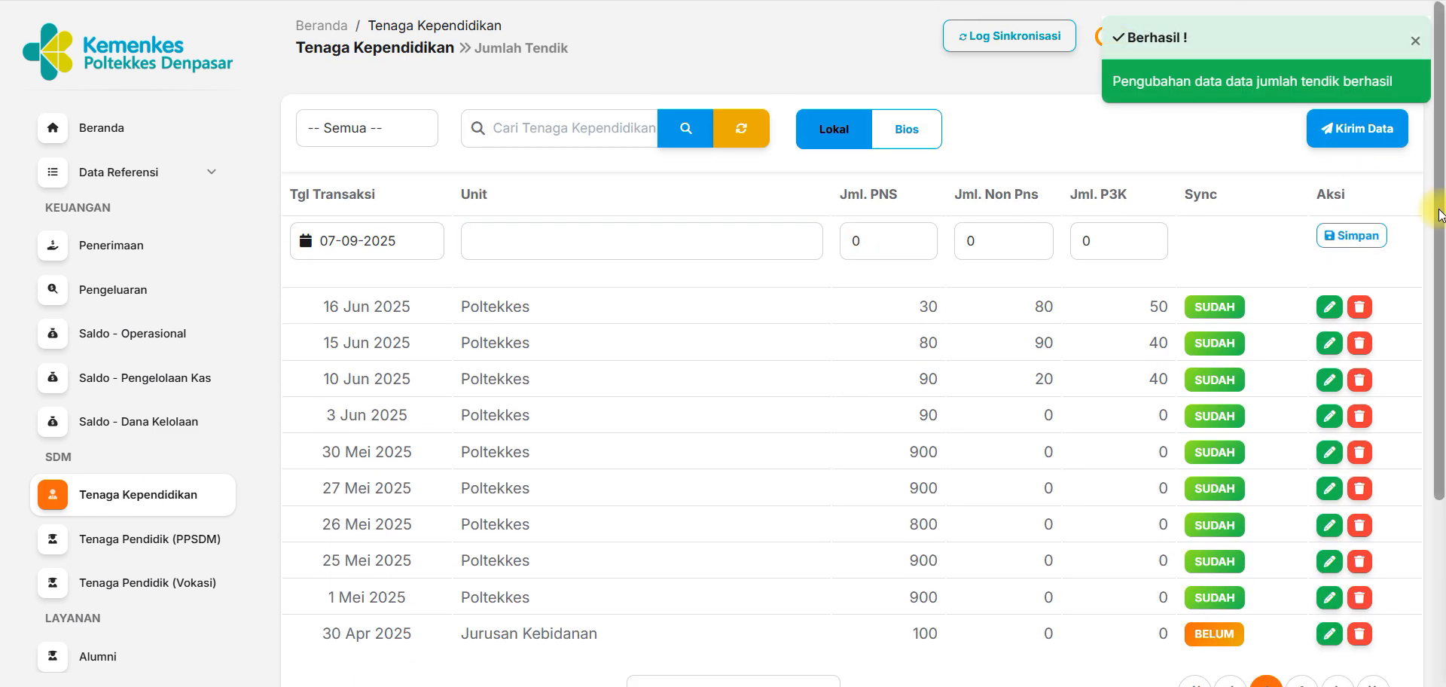
Check the PNS count, date and unit of the Jurusan Kebidanan record in the list.
scroll(1438, 214, down, 3)
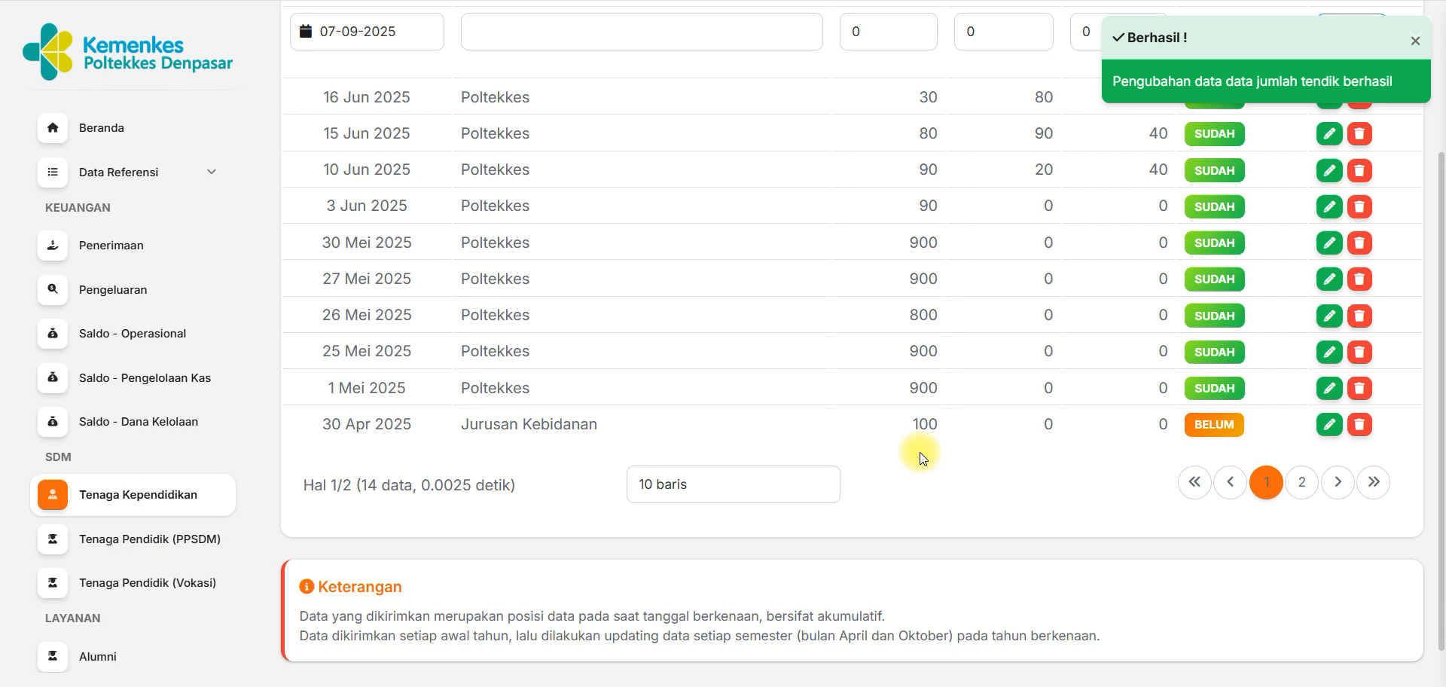
double_click(924, 424)
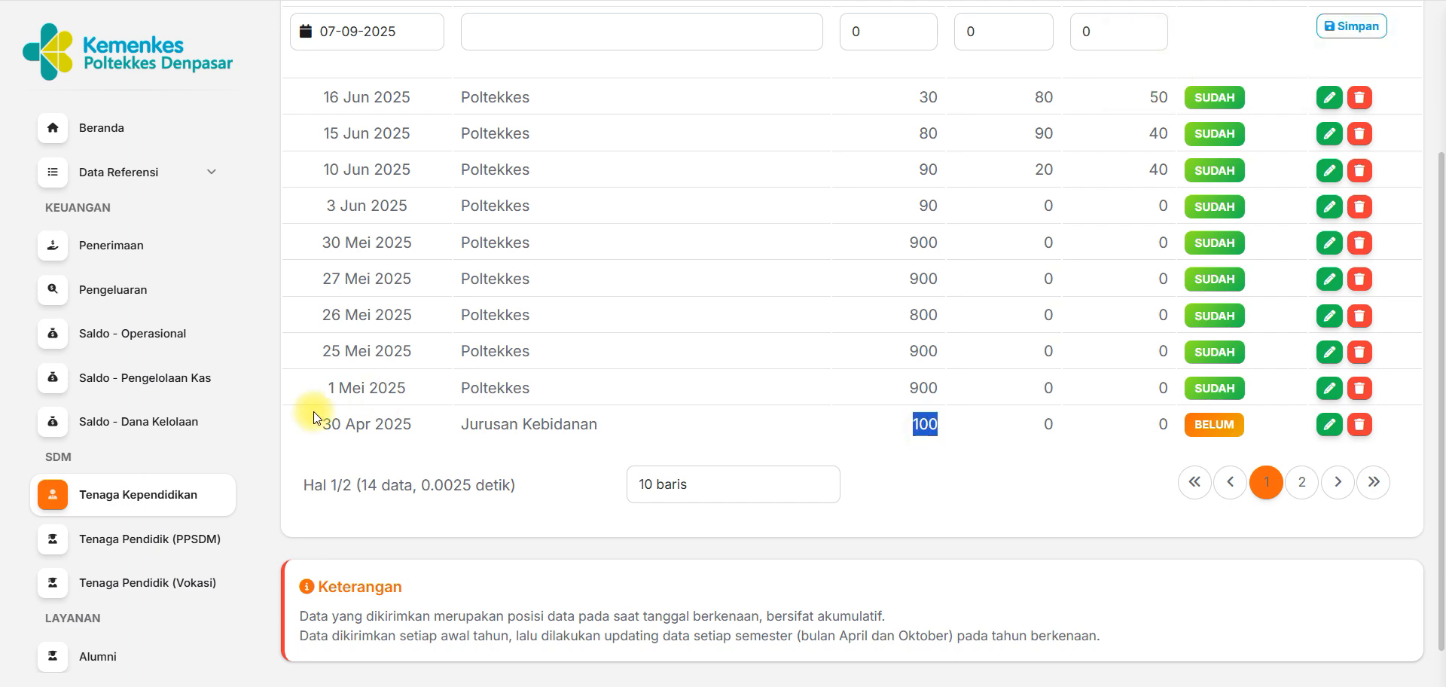
drag(315, 416, 522, 435)
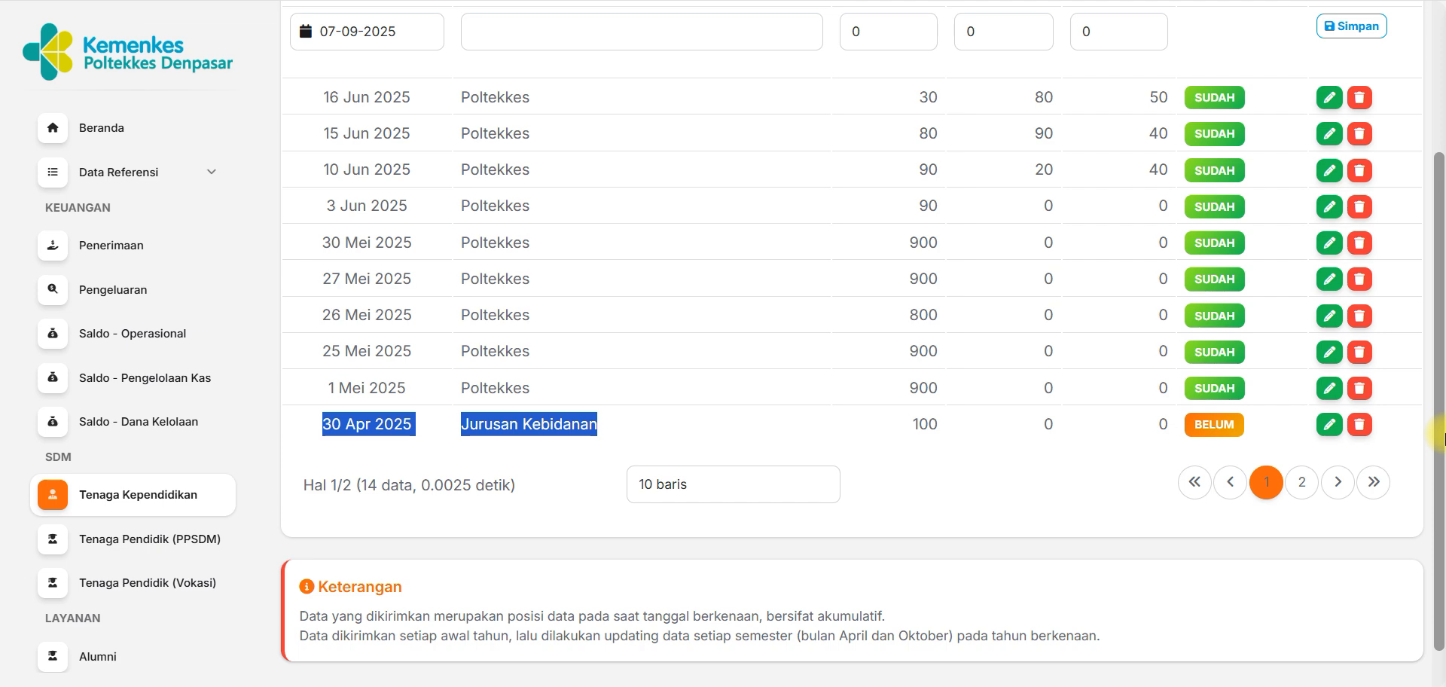
Set the transaction date of another new Tenaga Kependidikan entry to 30-04-2025.
scroll(1437, 324, up, 3)
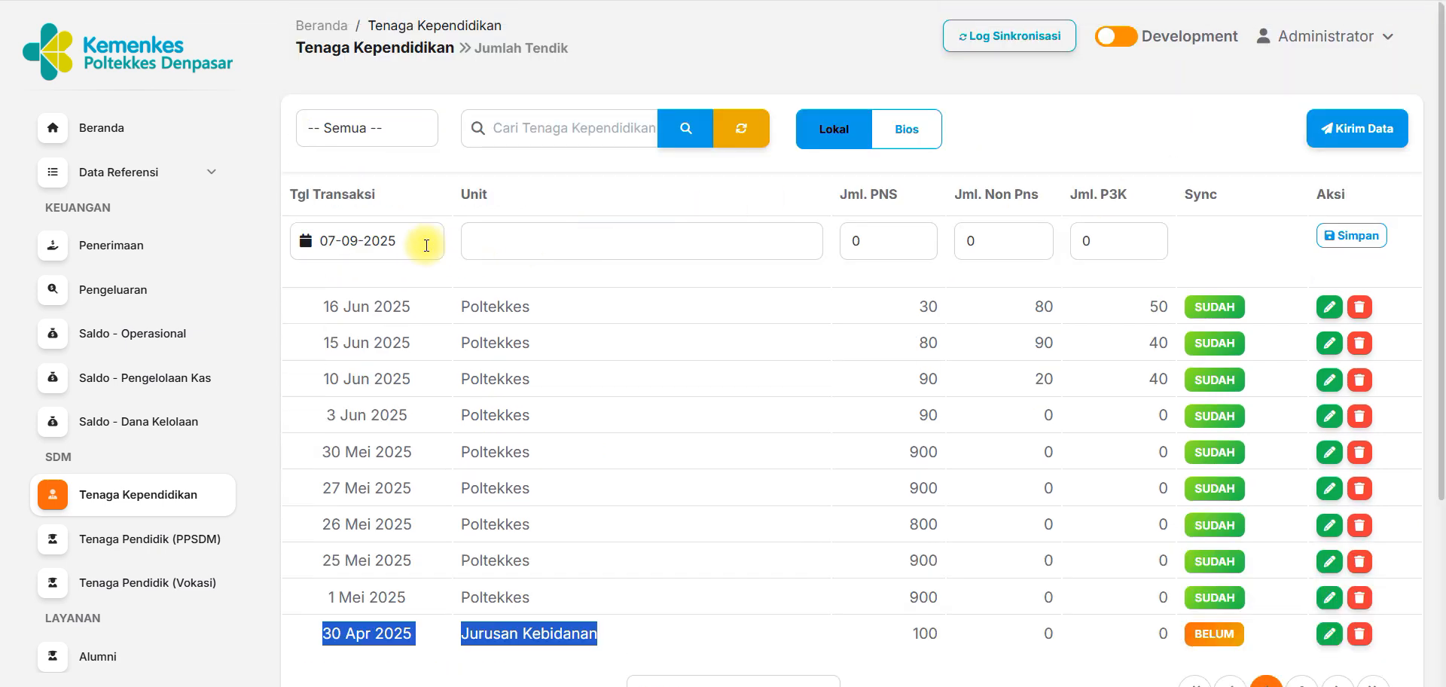
click(387, 240)
click(334, 278)
click(334, 277)
click(334, 278)
click(334, 278)
click(334, 277)
click(422, 448)
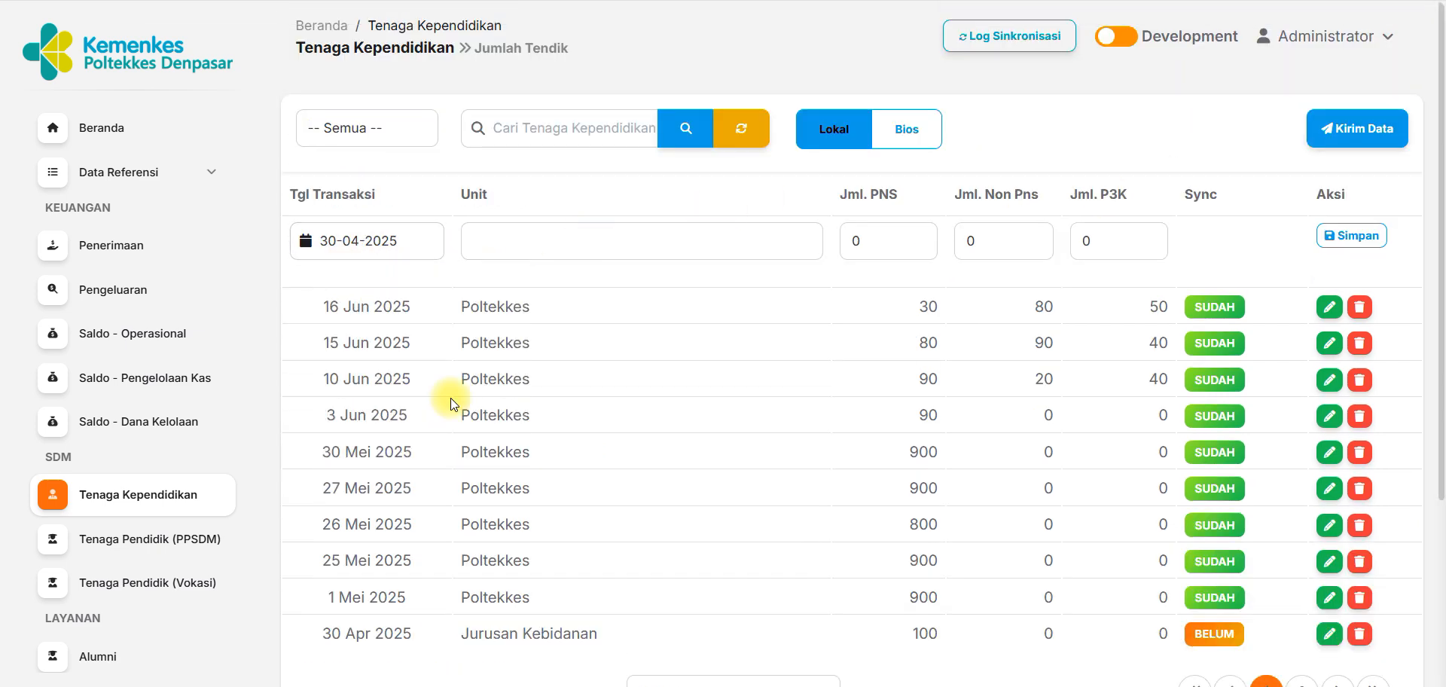
Enter Keperawatan as the unit with 30 PNS and 20 Non PNS, and save the record.
click(539, 231)
text(Keperawatan)
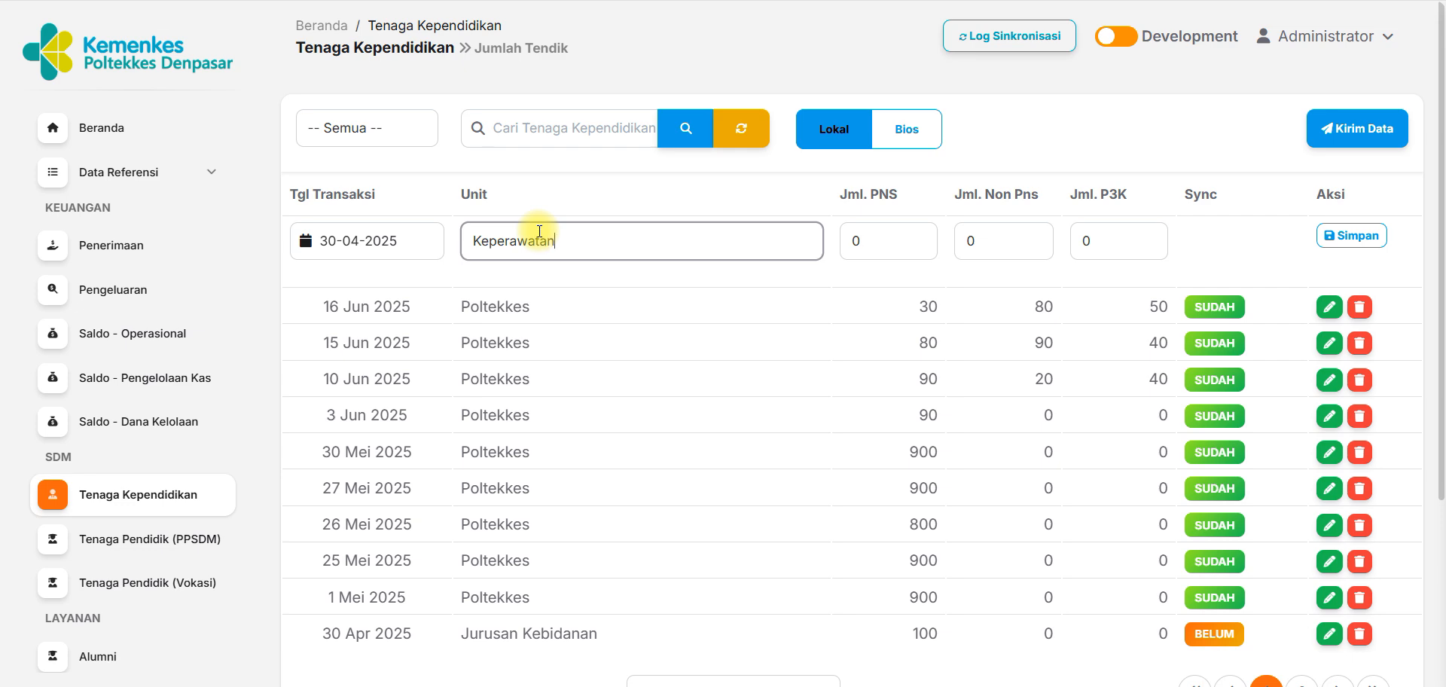
drag(887, 247, 834, 241)
text(30)
key(Tab)
text(20)
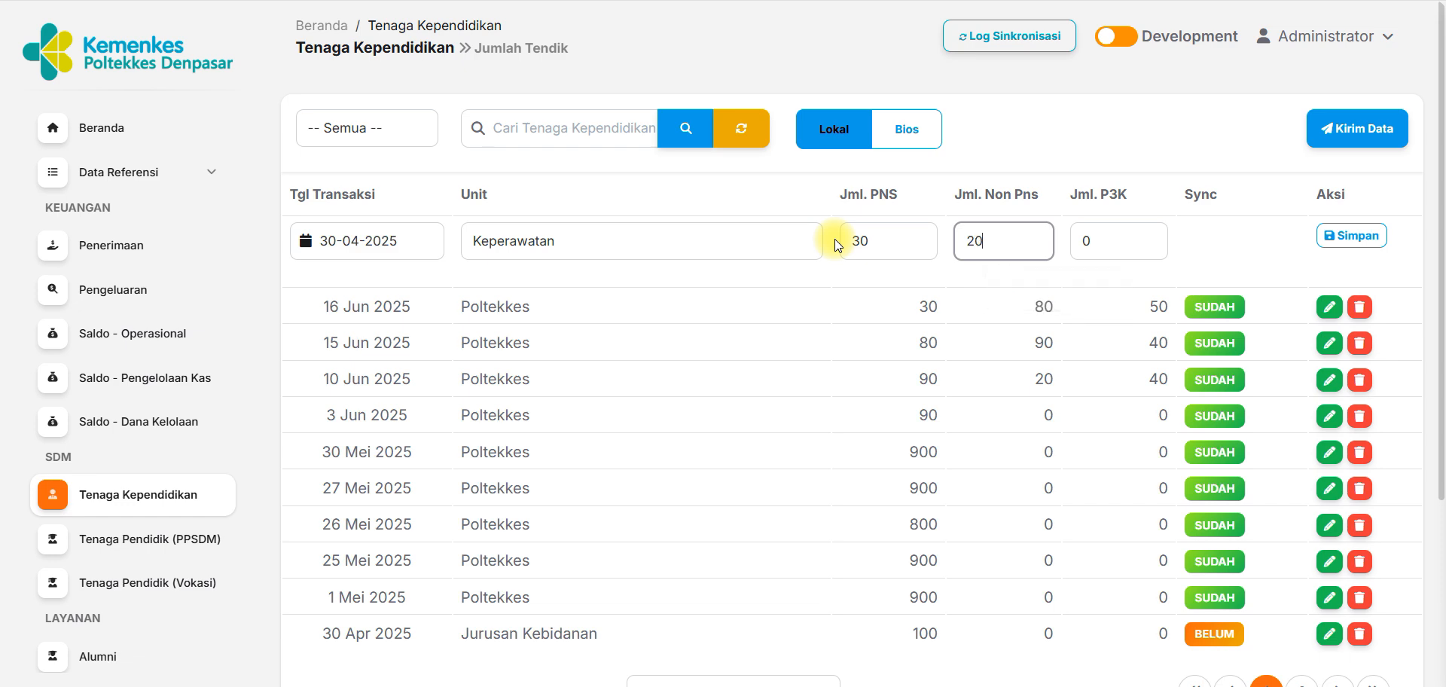
click(1344, 236)
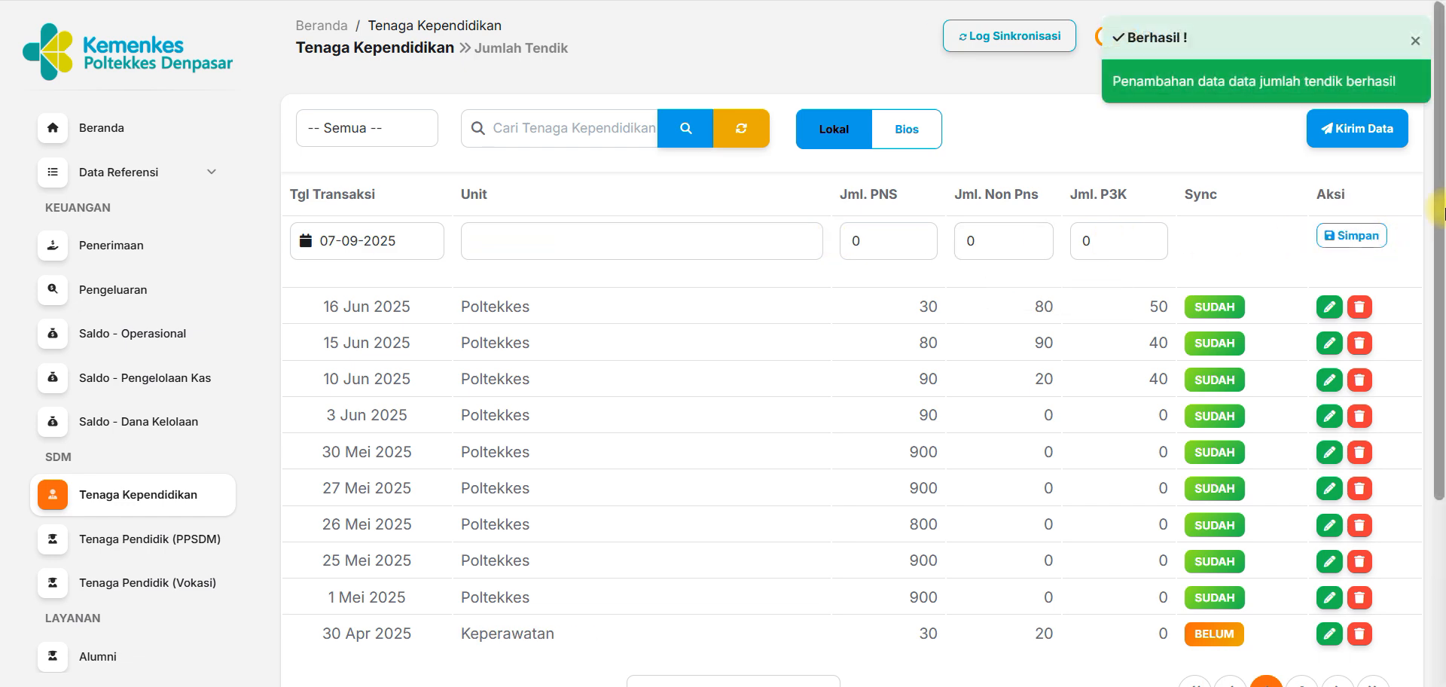
Compare the 30 Apr 2025 records of Jurusan Kebidanan and Keperawatan across the second and first pages of the list.
drag(1441, 196, 1441, 349)
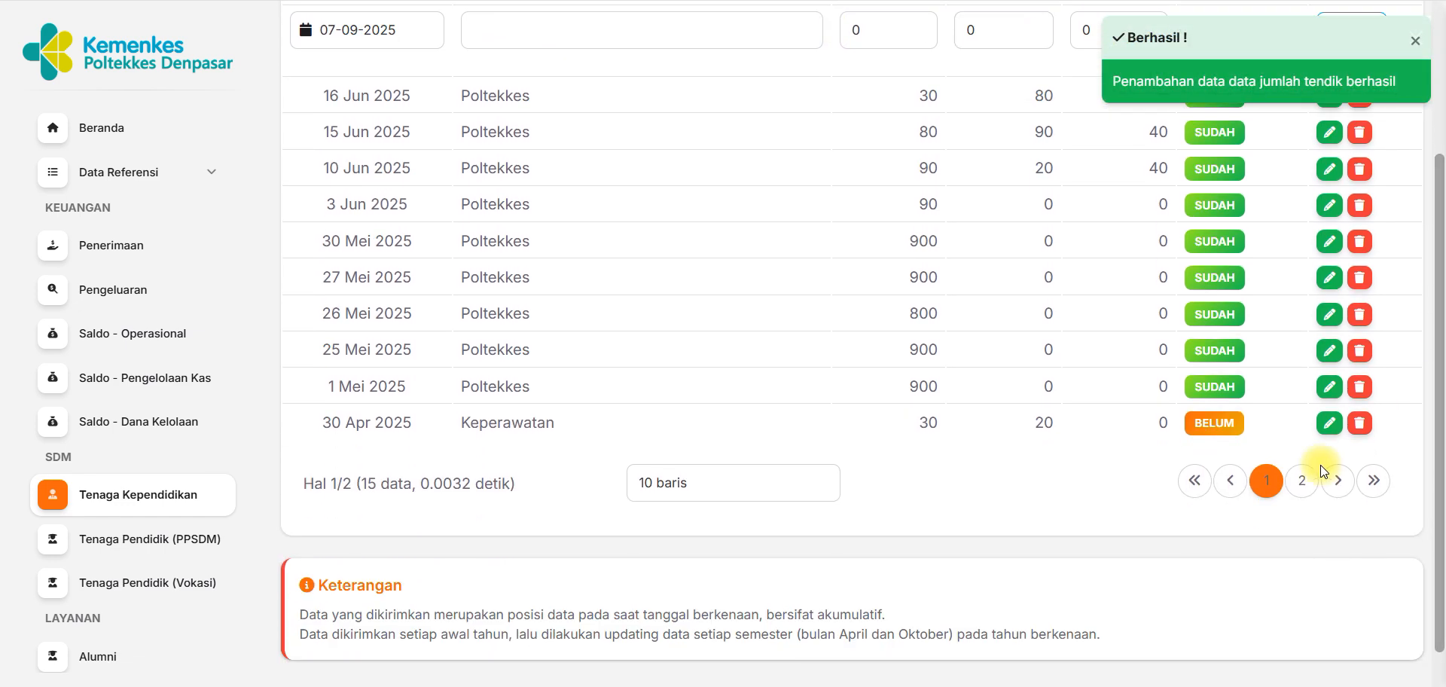
click(1300, 480)
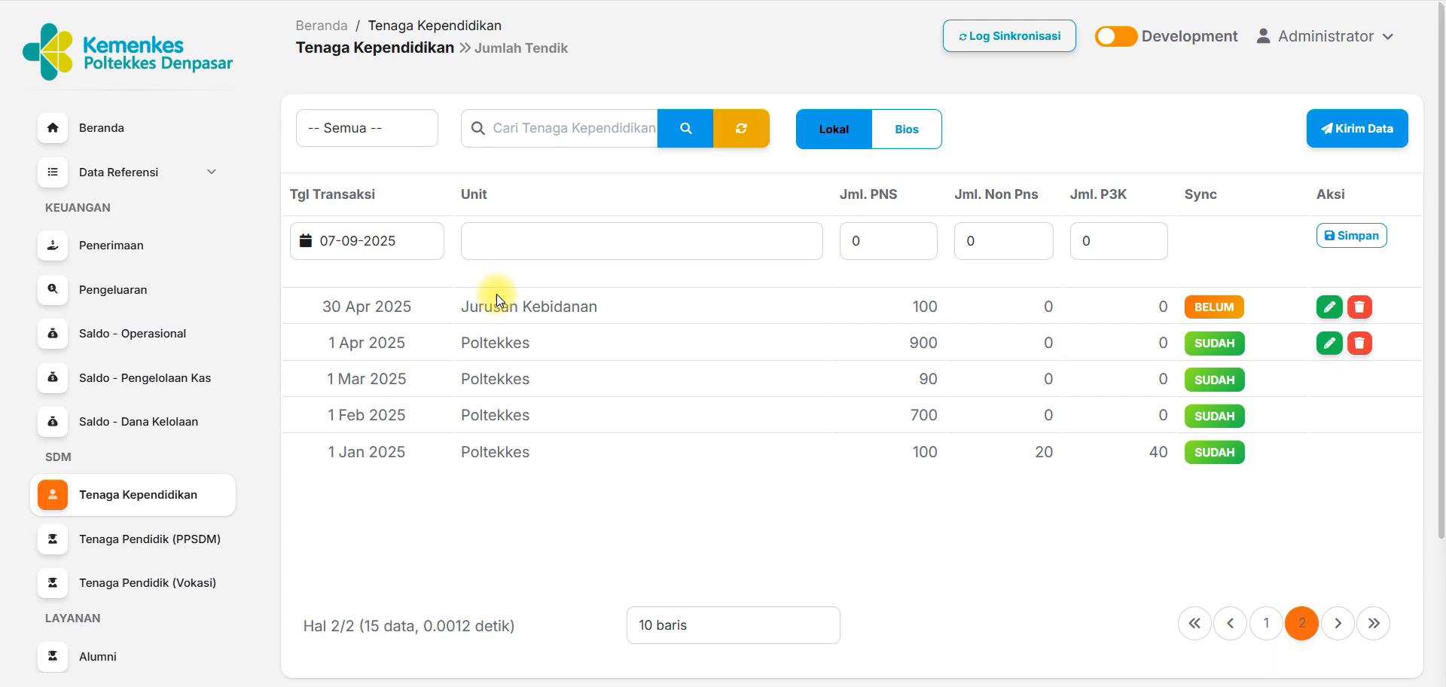
drag(446, 305, 609, 305)
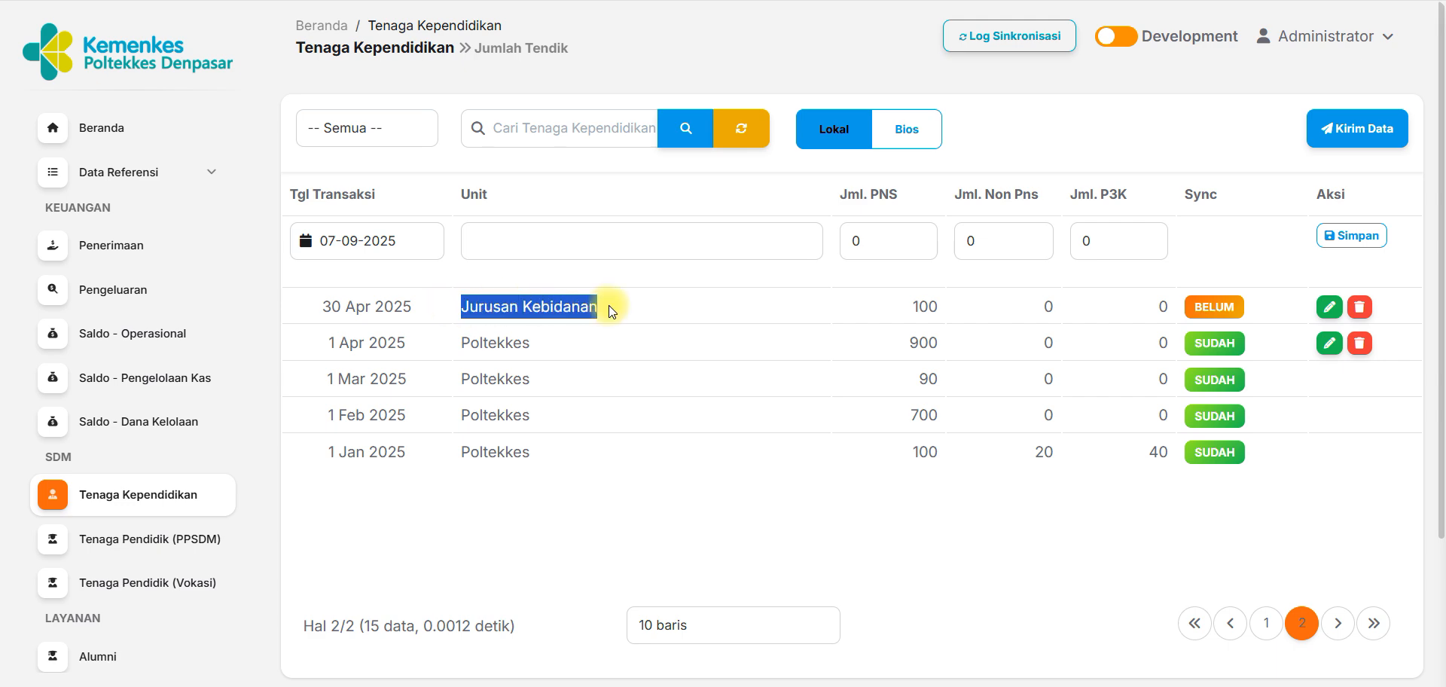
click(1266, 623)
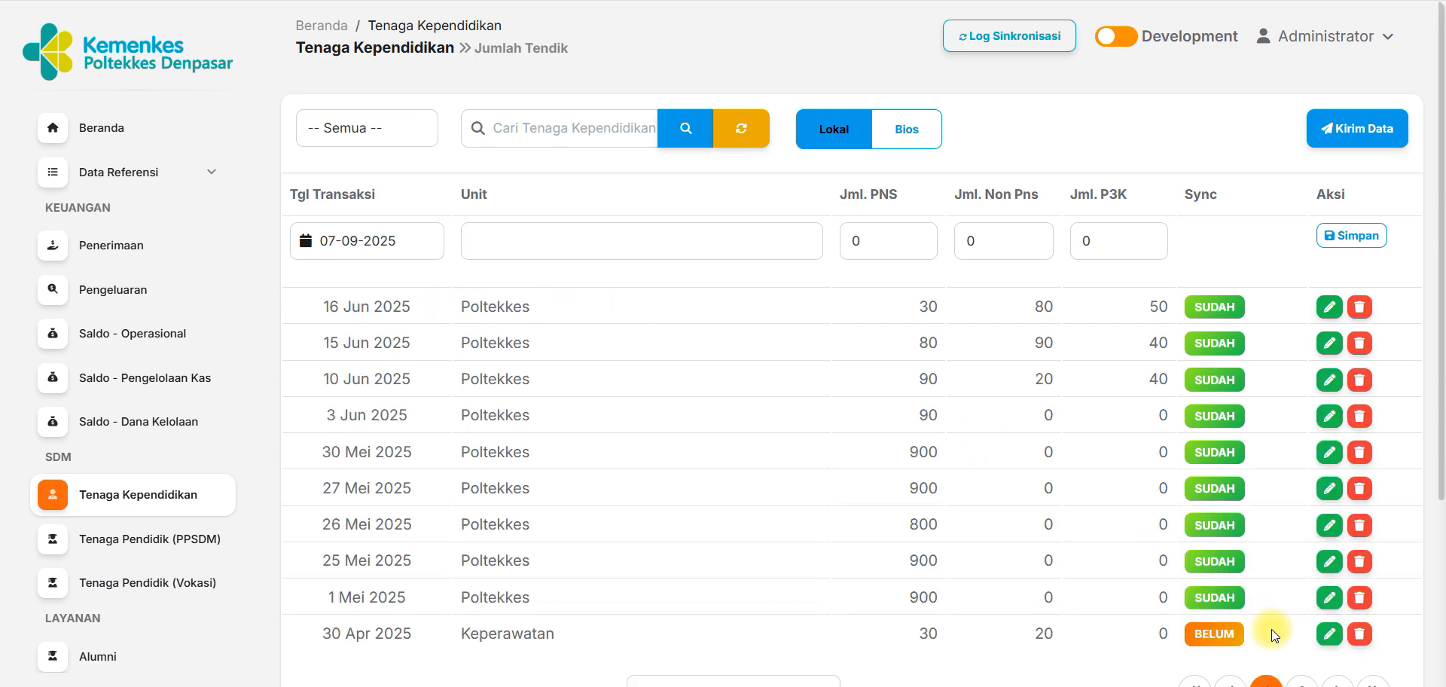
double_click(510, 634)
drag(917, 641, 1066, 643)
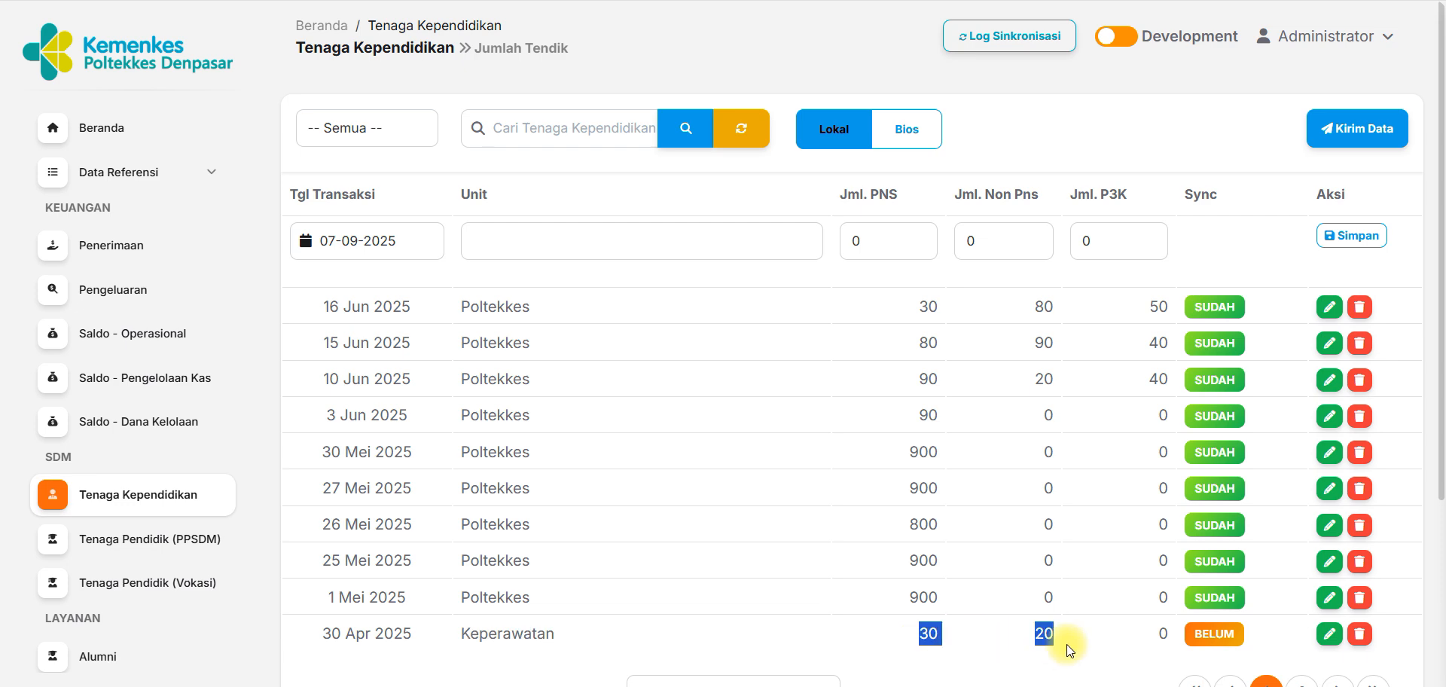
click(1397, 413)
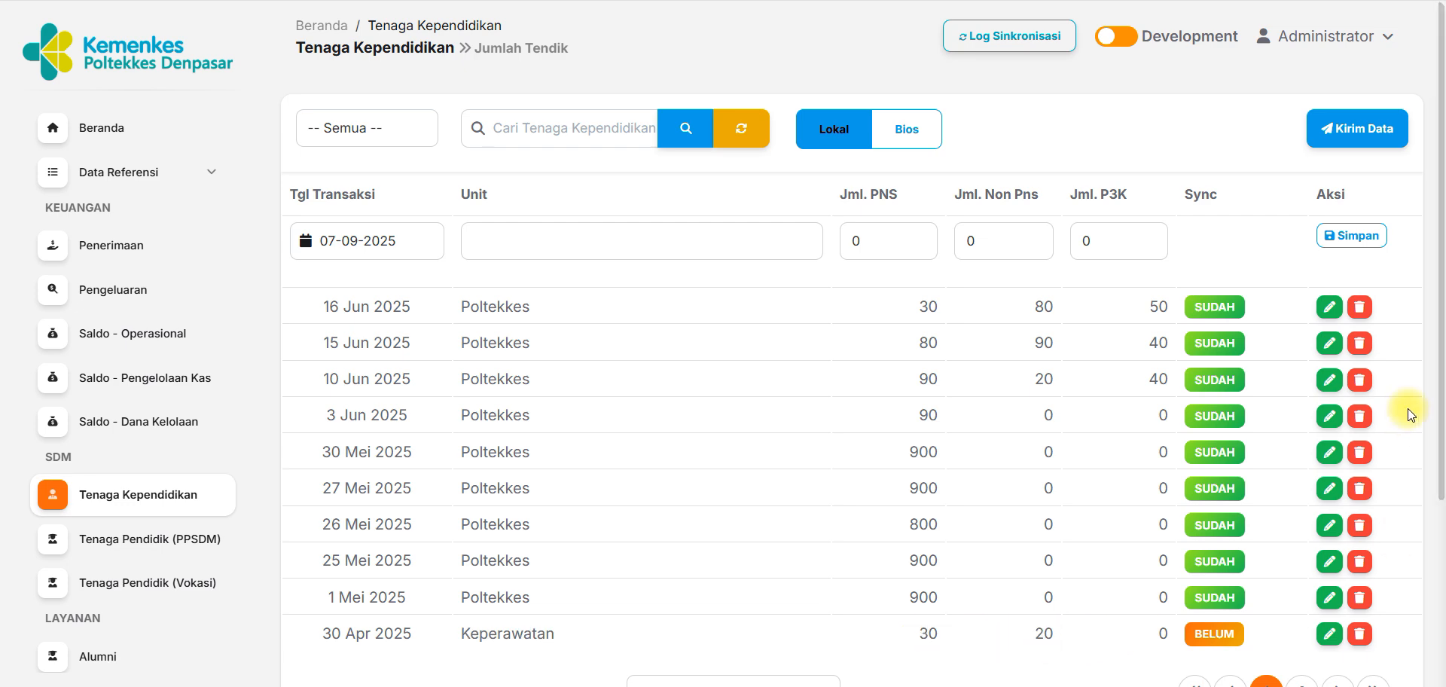
Send the unsynced Tenaga Kependidikan data to BIOS and check the sync status on both pages of records.
click(1352, 132)
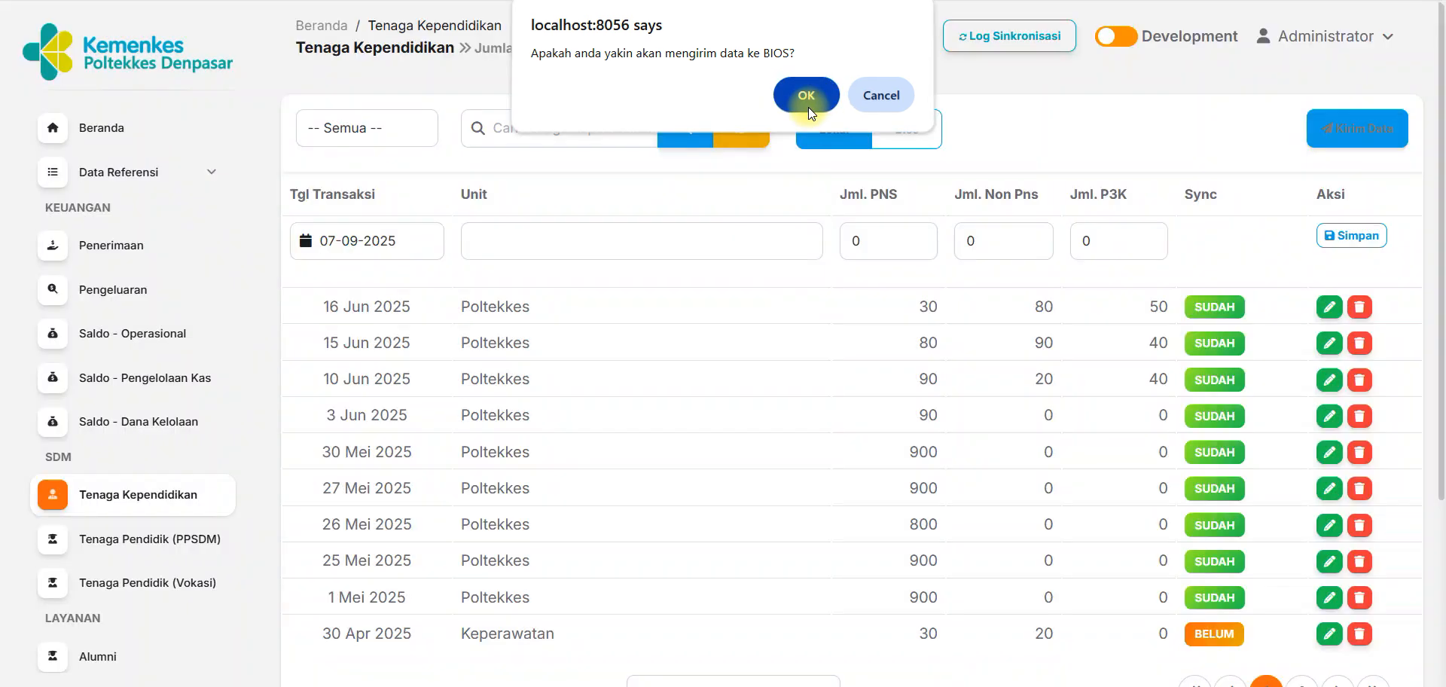
click(807, 107)
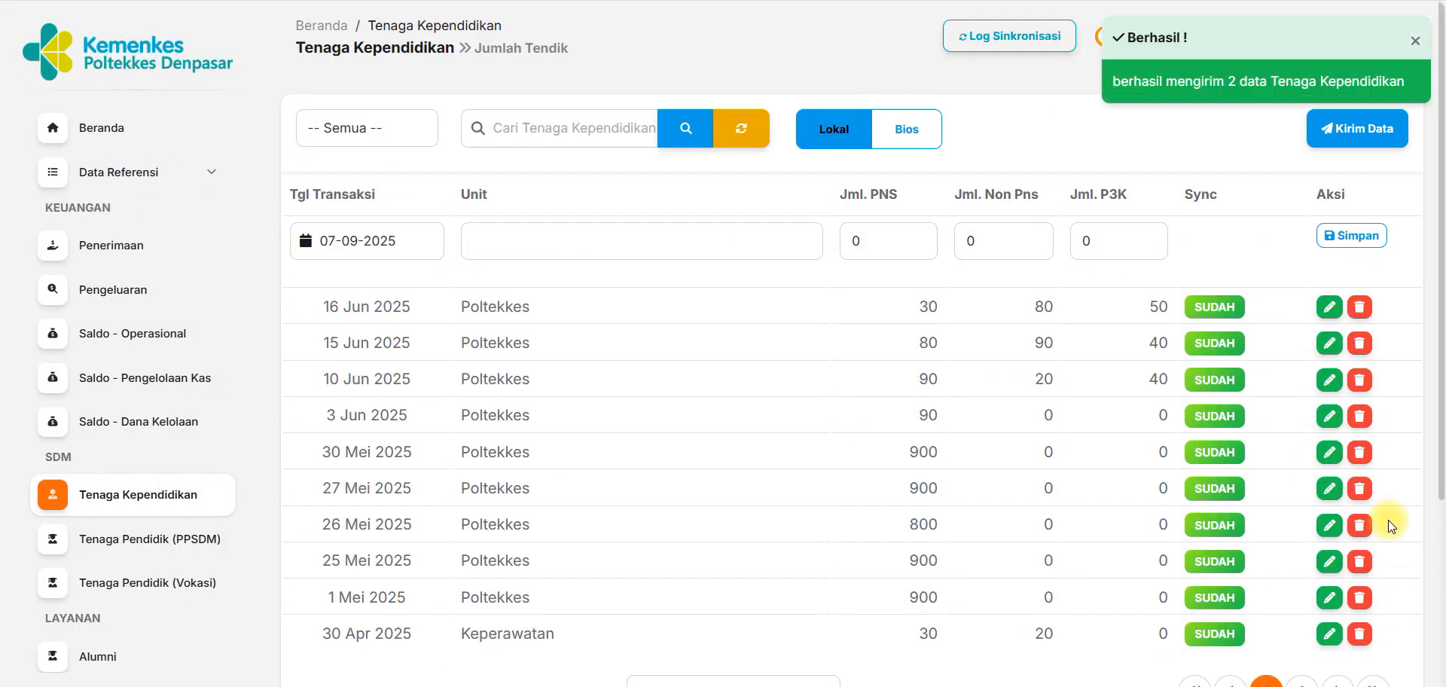
drag(1444, 383, 1444, 485)
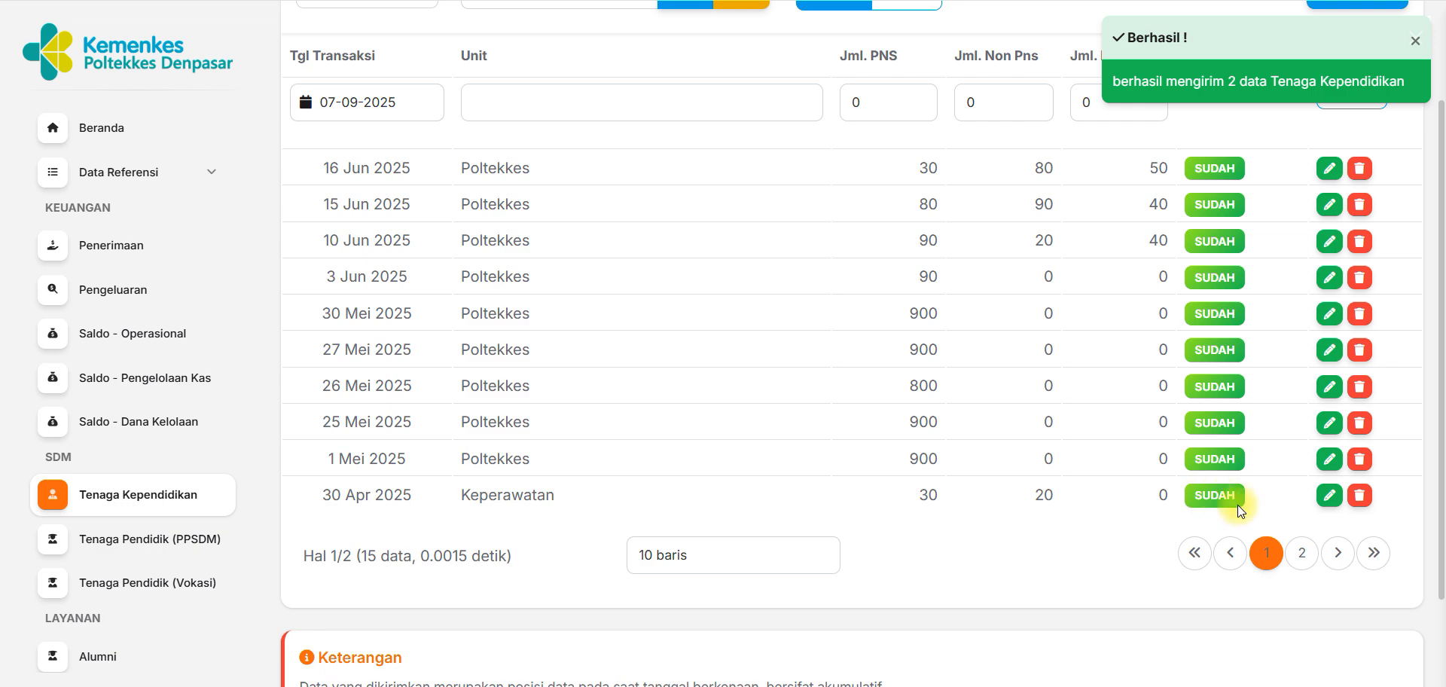
click(1302, 552)
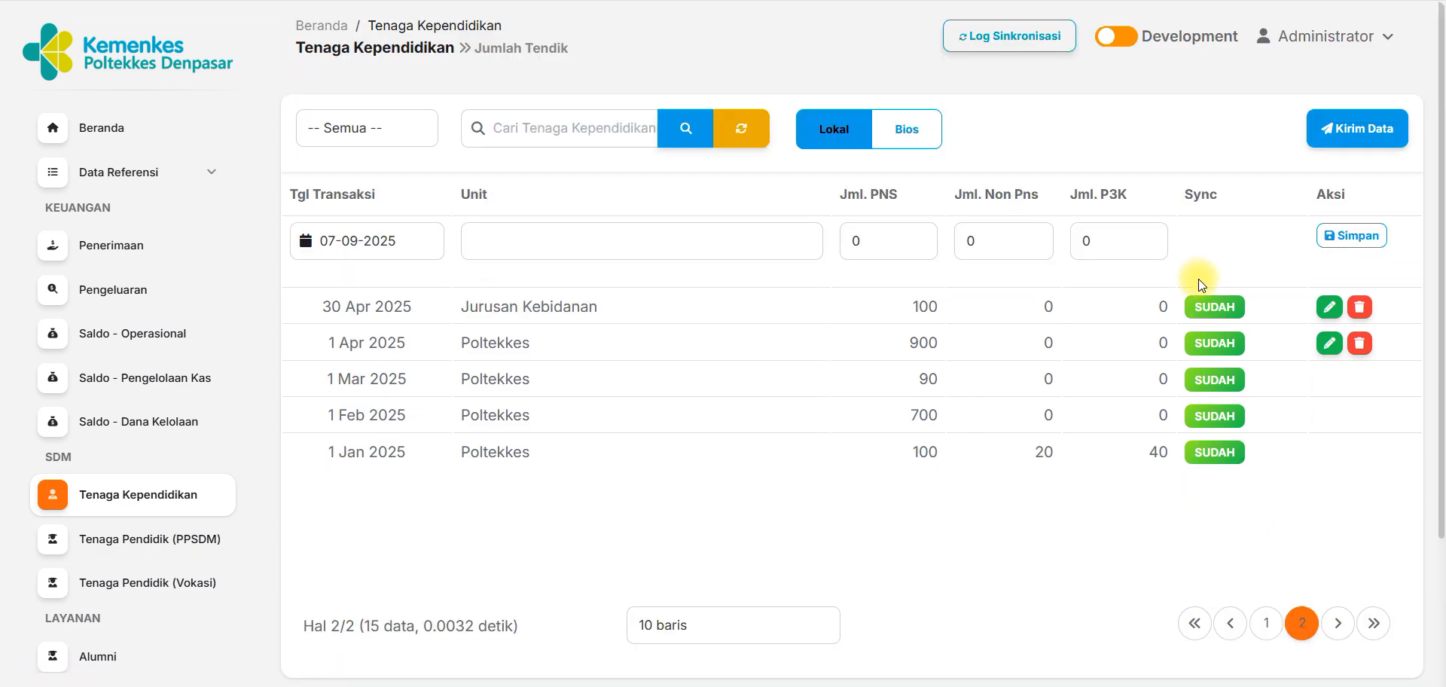
Review the records stored in Bios and examine the 30 Apr 2025 entries for Keperawatan and Jurusan Kebidanan.
click(909, 133)
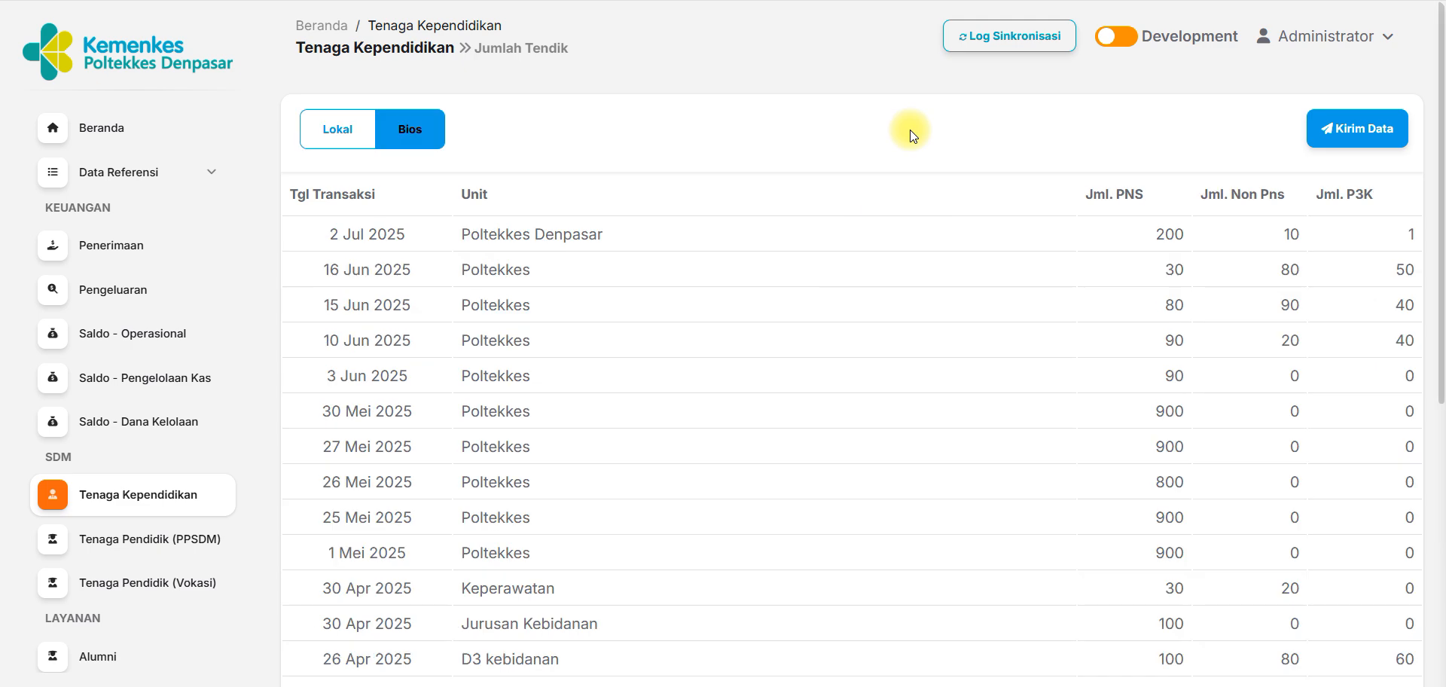
double_click(353, 235)
drag(1442, 202, 1442, 371)
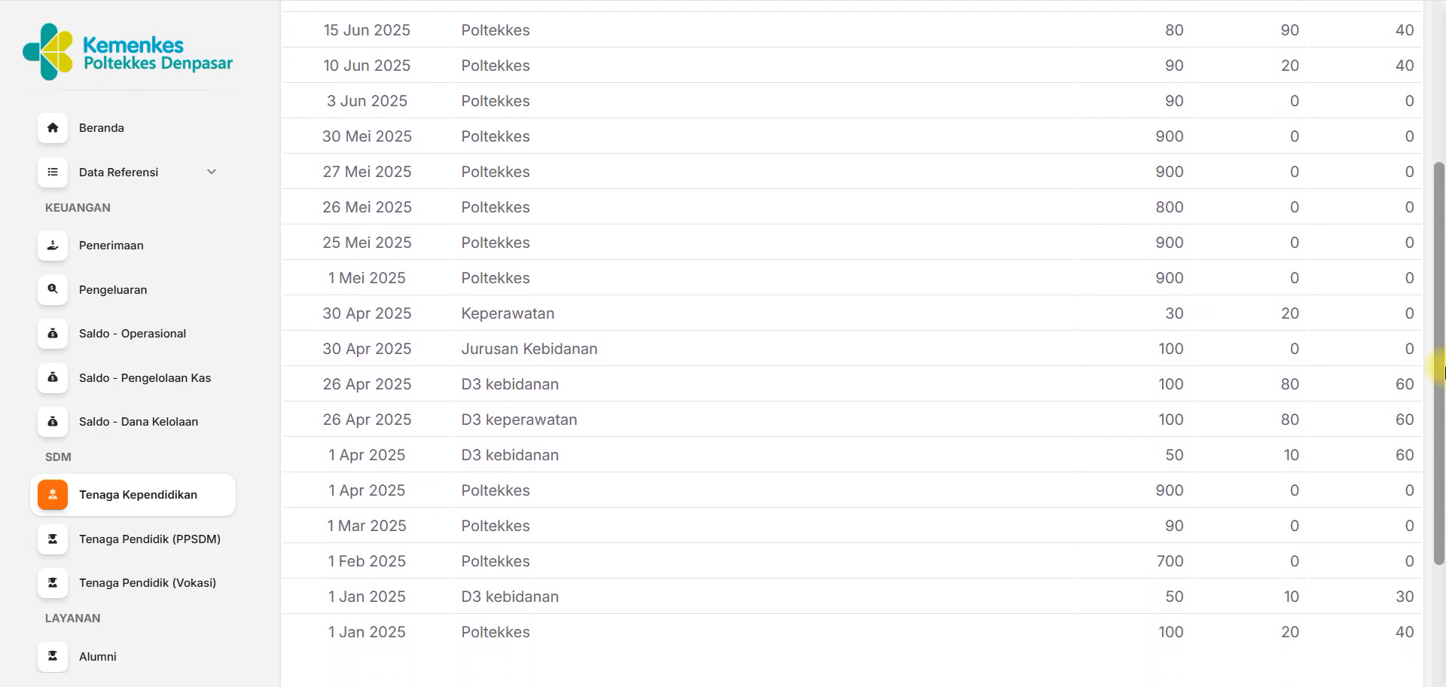
drag(310, 314, 500, 354)
click(1429, 348)
click(497, 354)
drag(296, 320, 1422, 354)
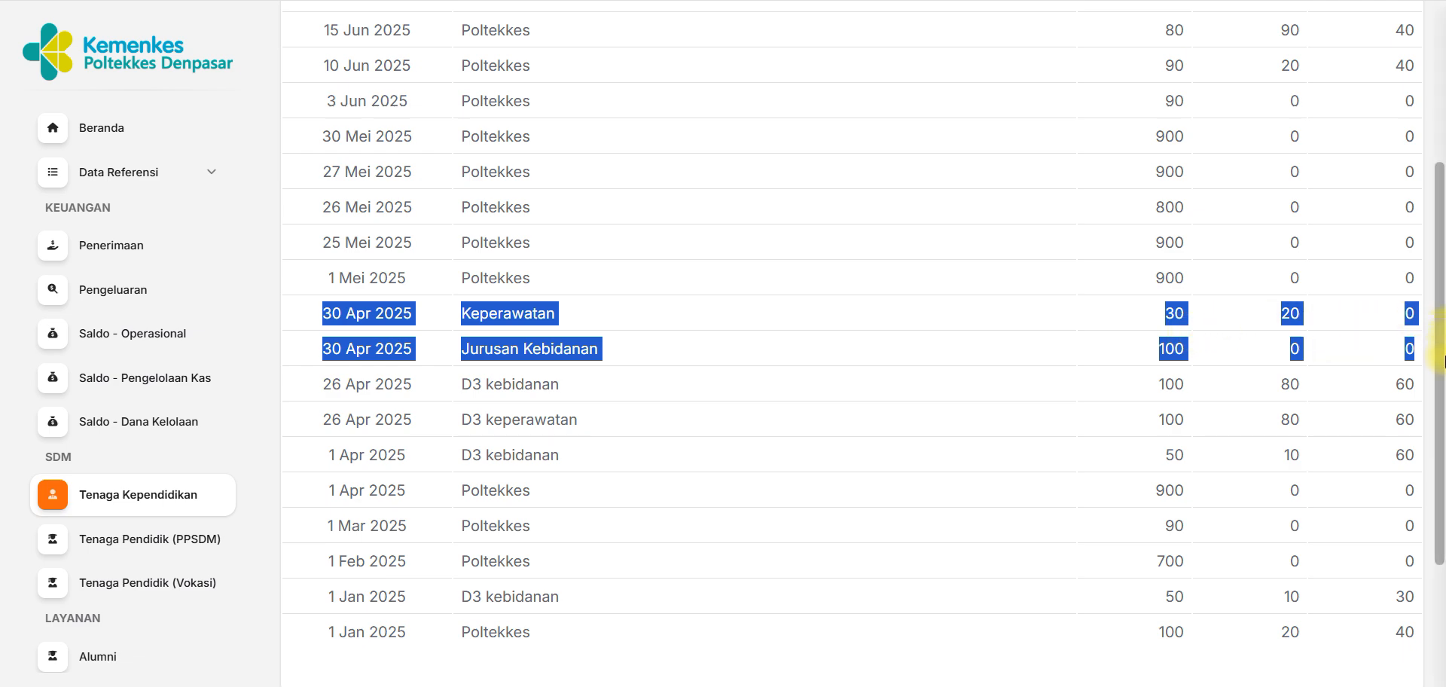
drag(1444, 358, 1445, 220)
drag(1440, 323, 1443, 31)
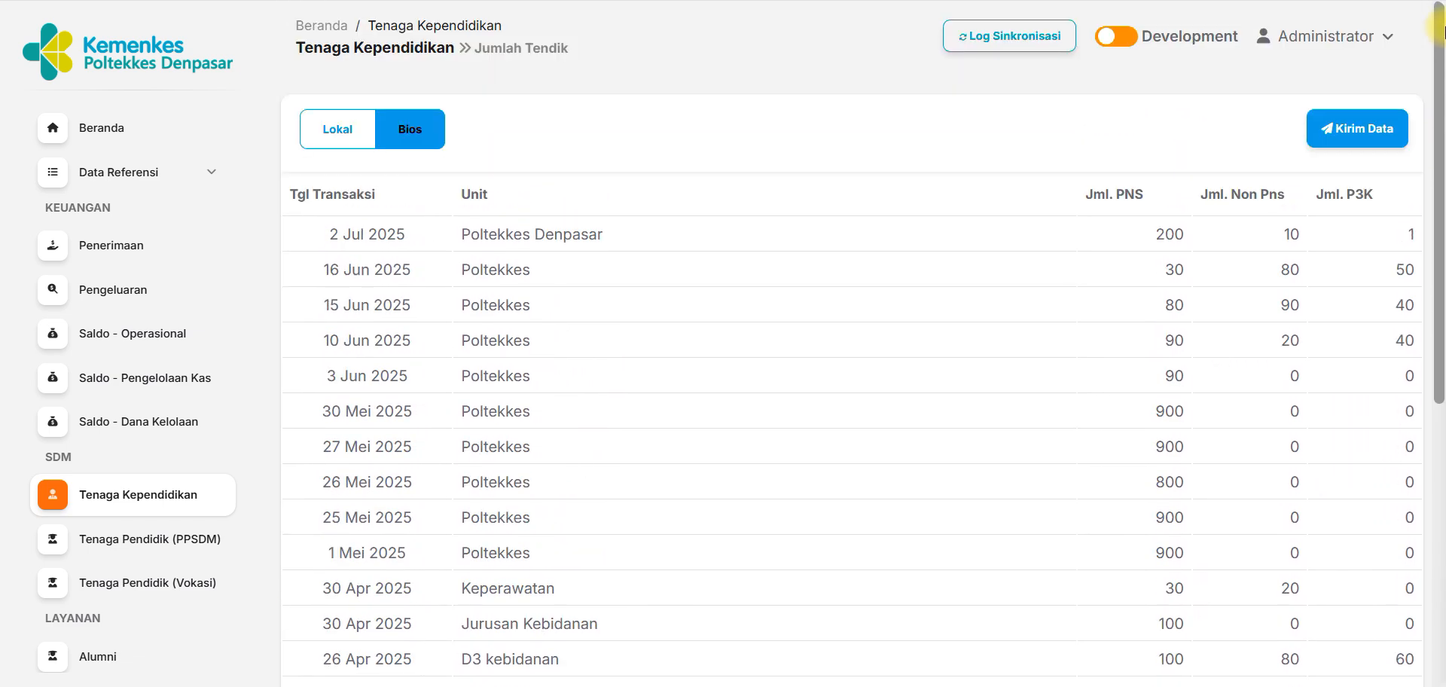
Return to the first page of the Lokal data and review its records and the Keterangan notes.
click(334, 132)
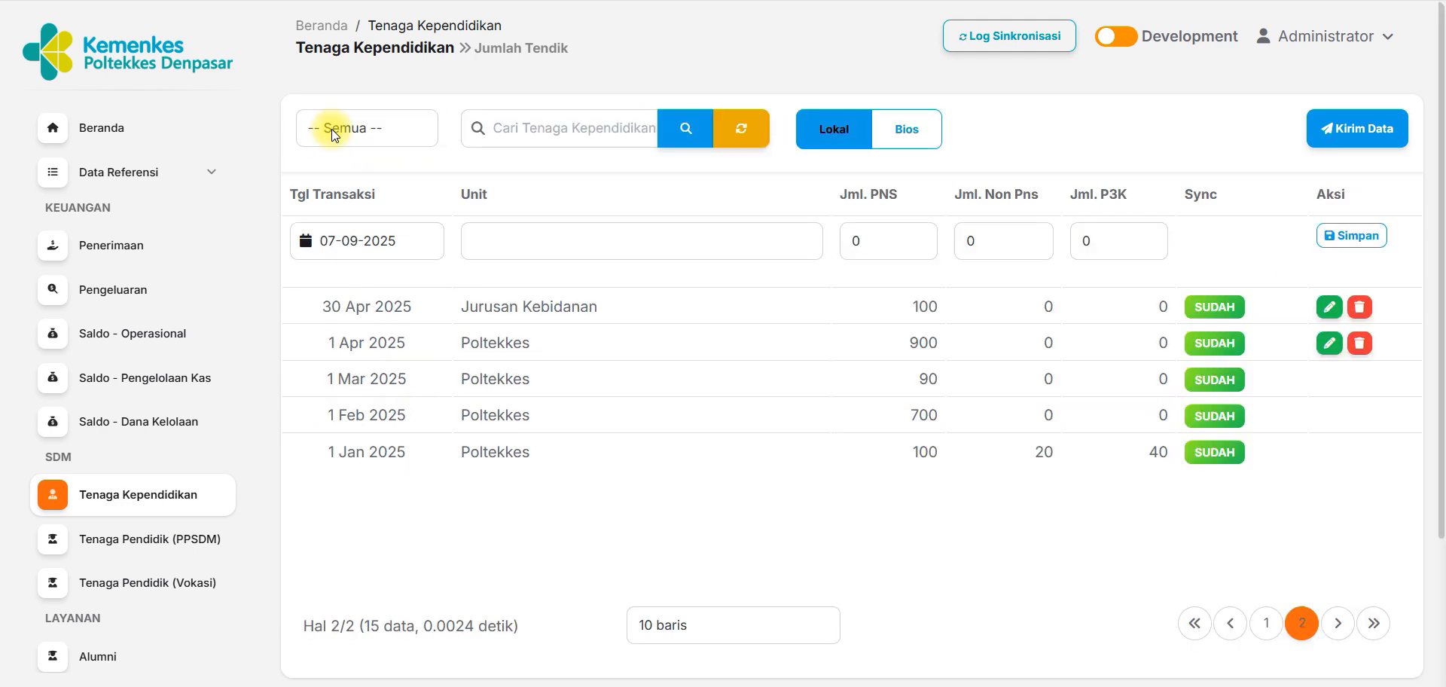
click(1192, 623)
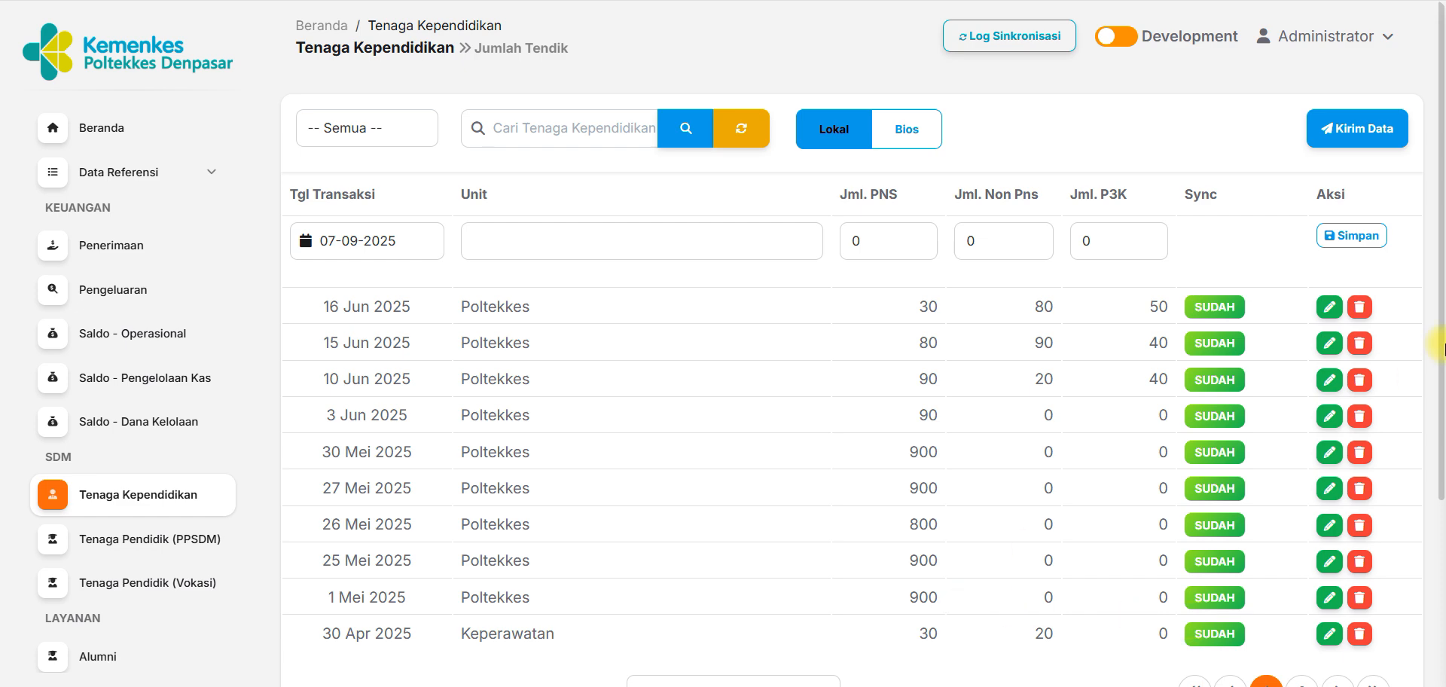
scroll(1440, 348, down, 4)
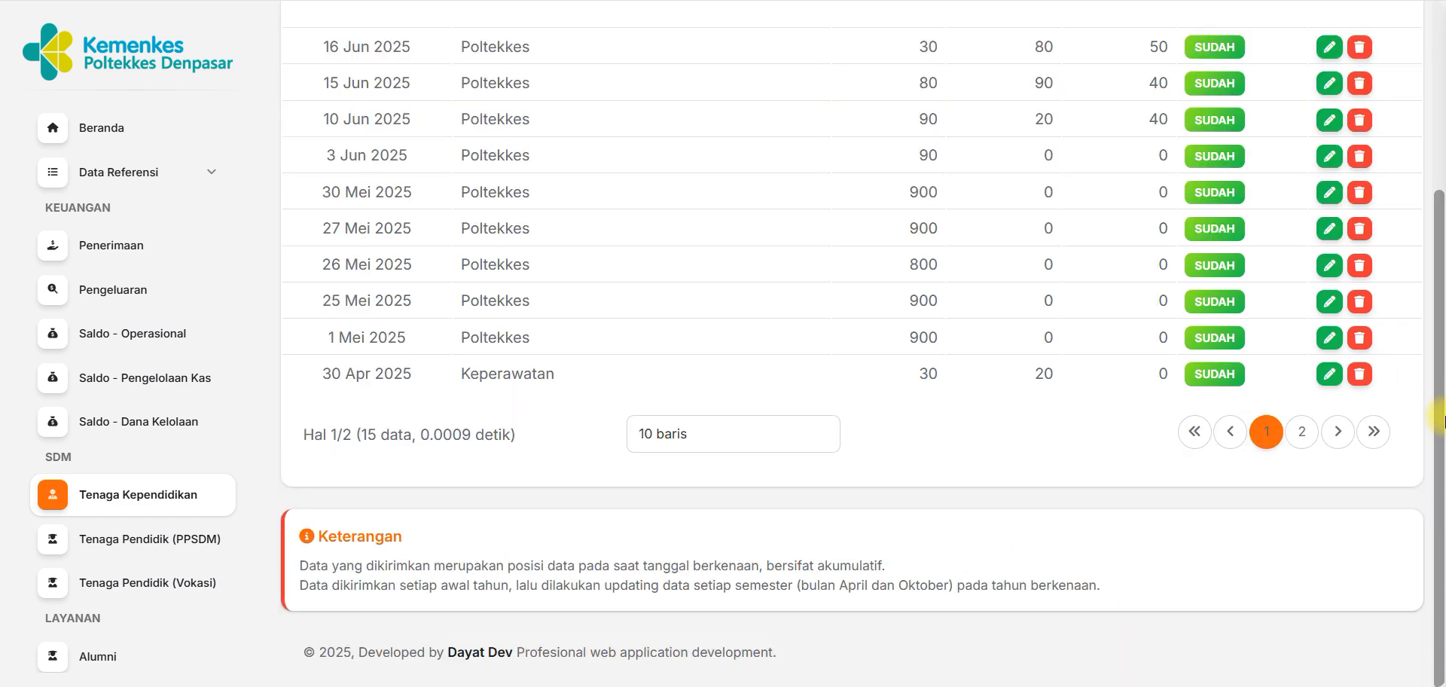
drag(1442, 439, 1444, 208)
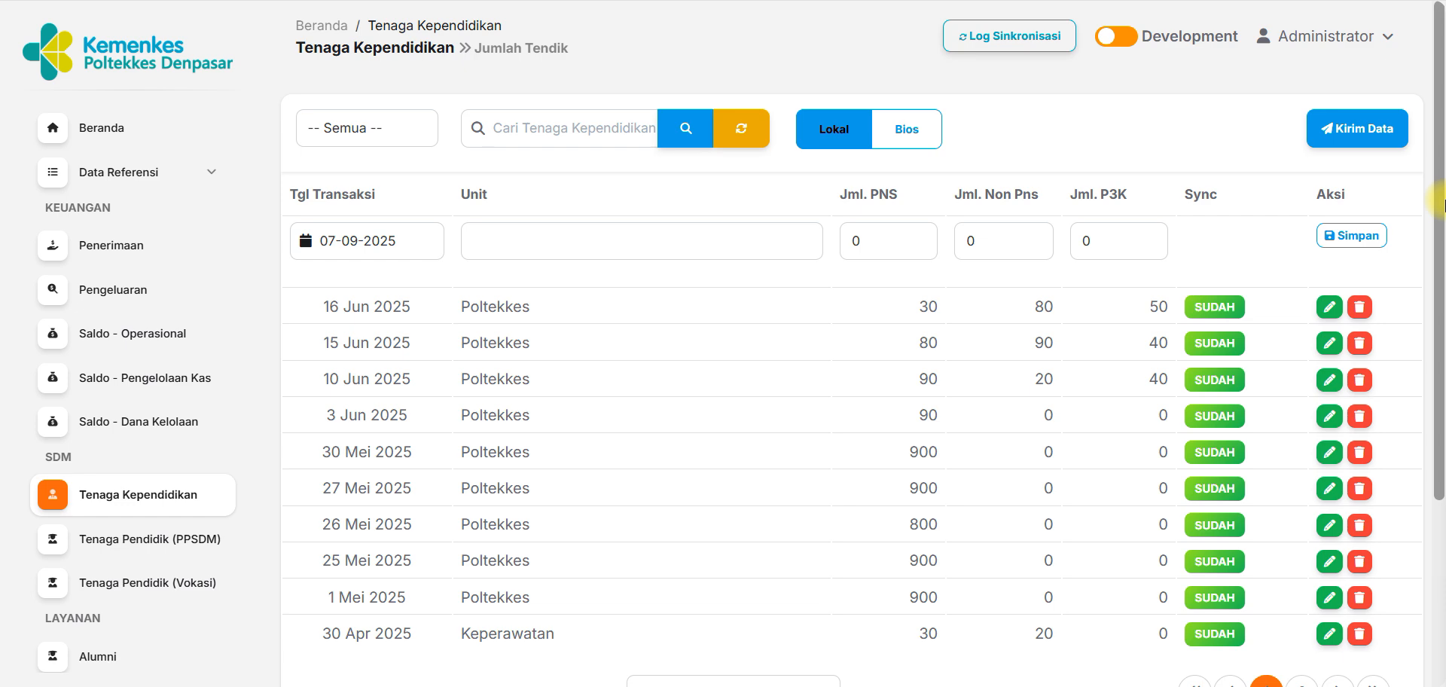
drag(1442, 202, 1442, 437)
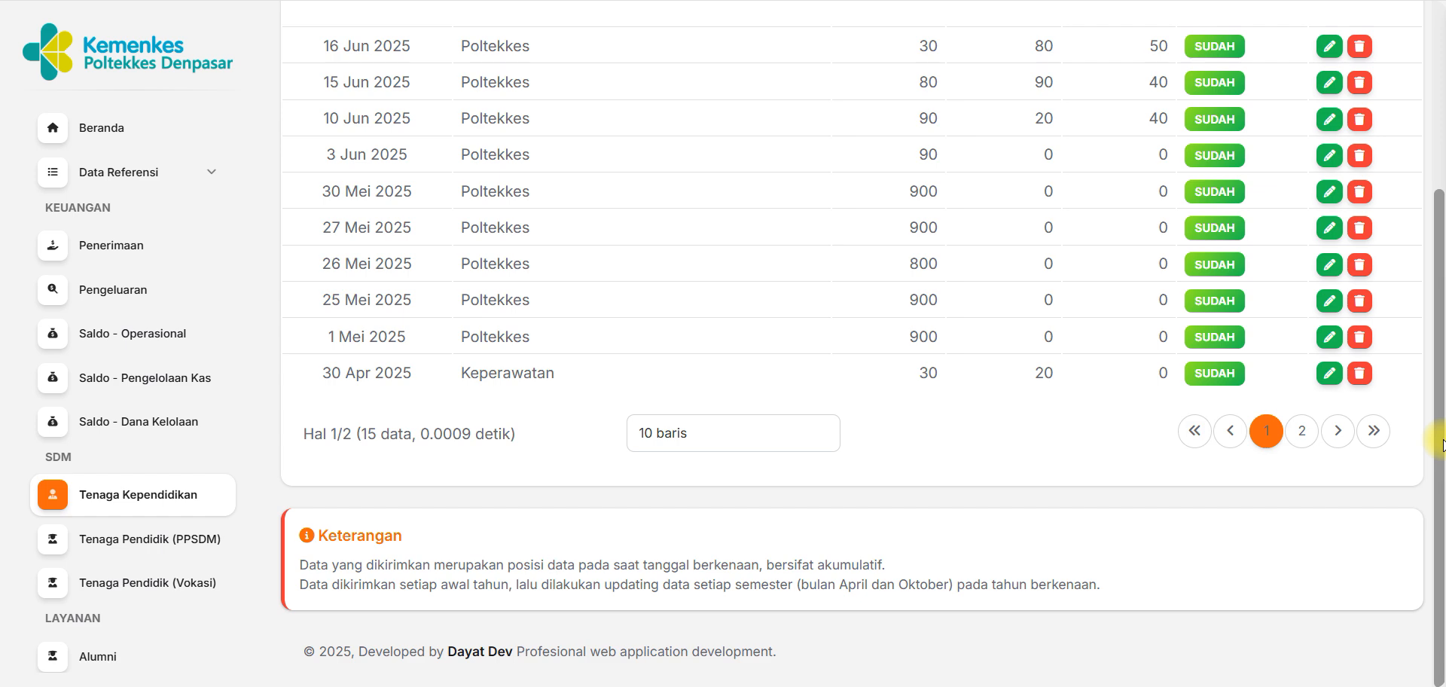
drag(1440, 446, 1440, 215)
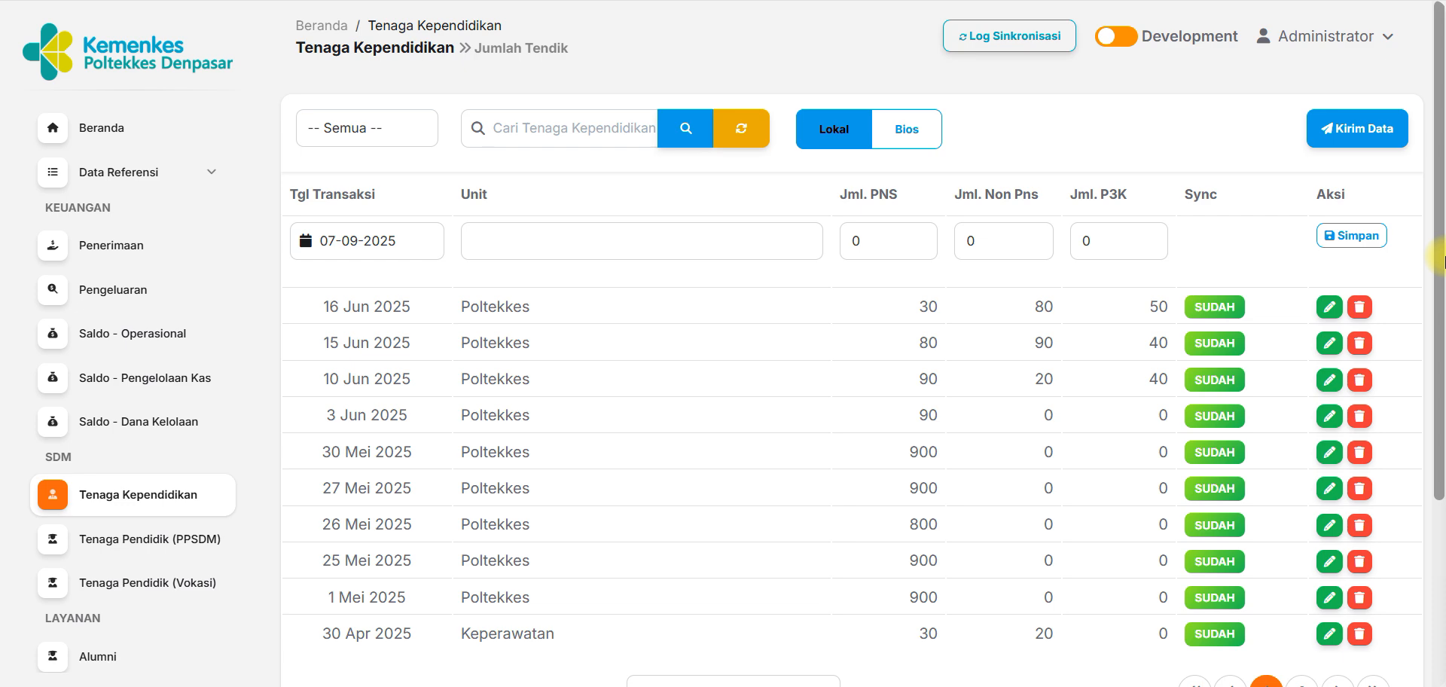
drag(1440, 265, 1439, 429)
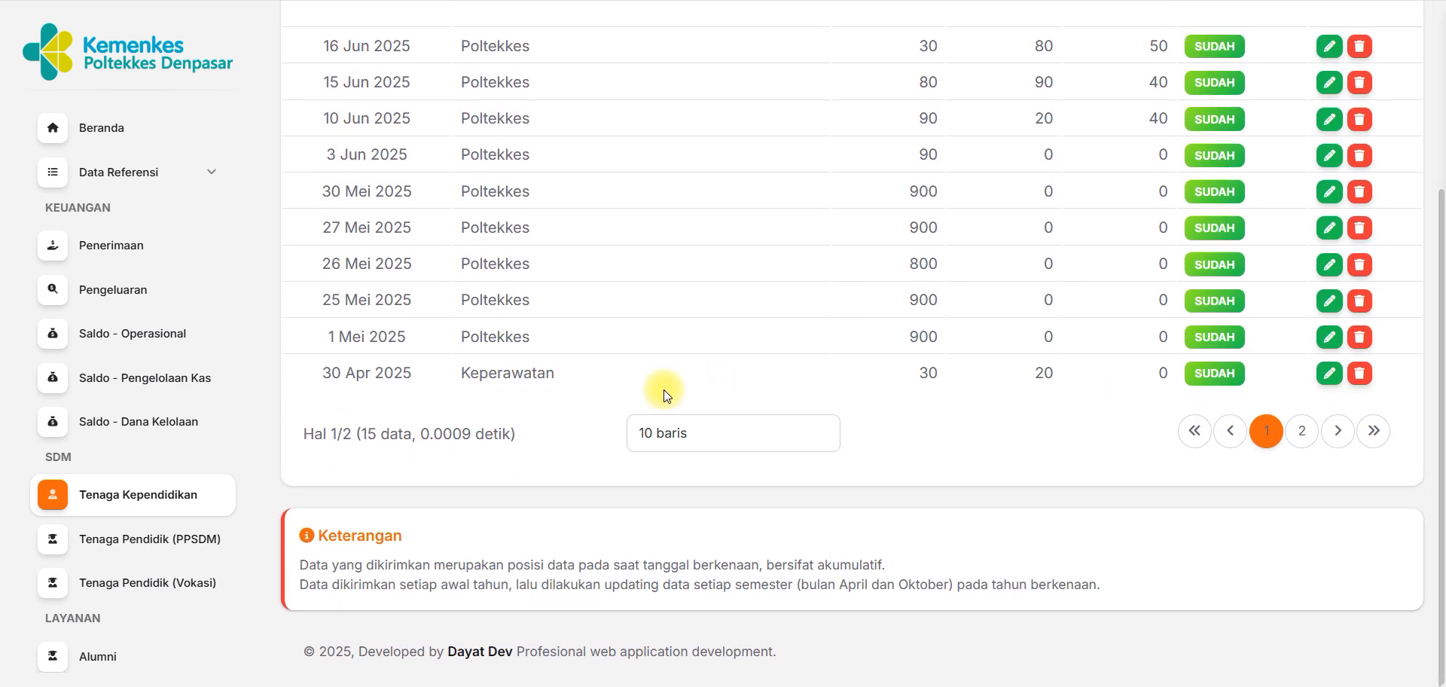
Open the Tenaga Pendidik (PPSDM) list, view its blank new-record form, and return to the list.
click(167, 591)
click(155, 539)
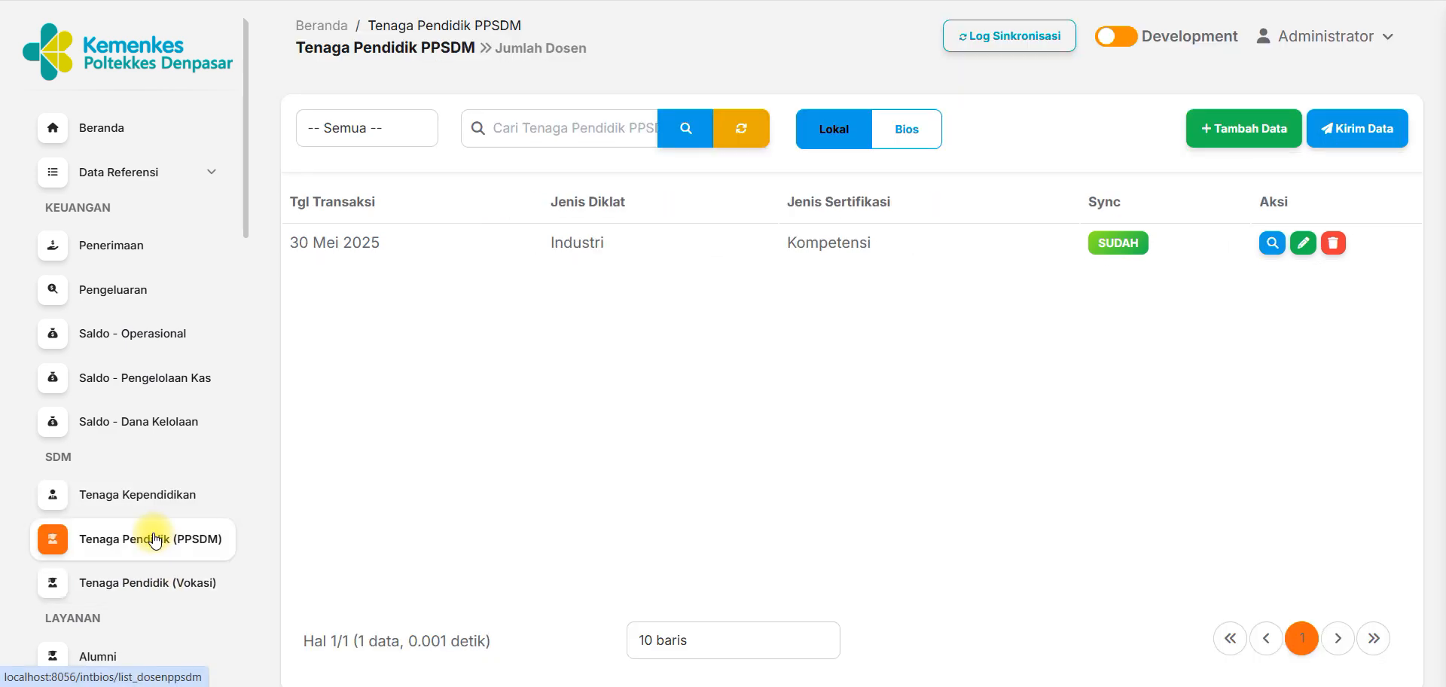
click(1241, 137)
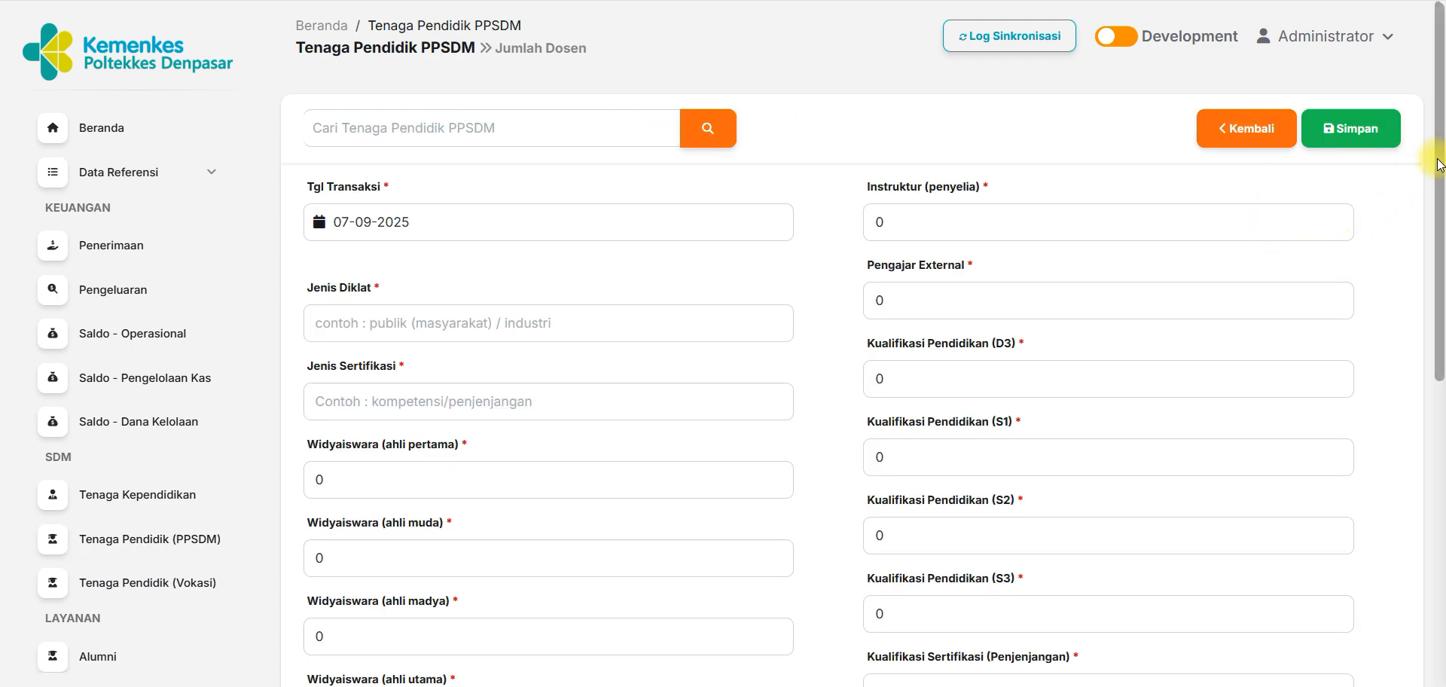
mouse_move(1438, 158)
mouse_down()
mouse_move(1439, 462)
mouse_move(1439, 161)
mouse_up()
click(1231, 119)
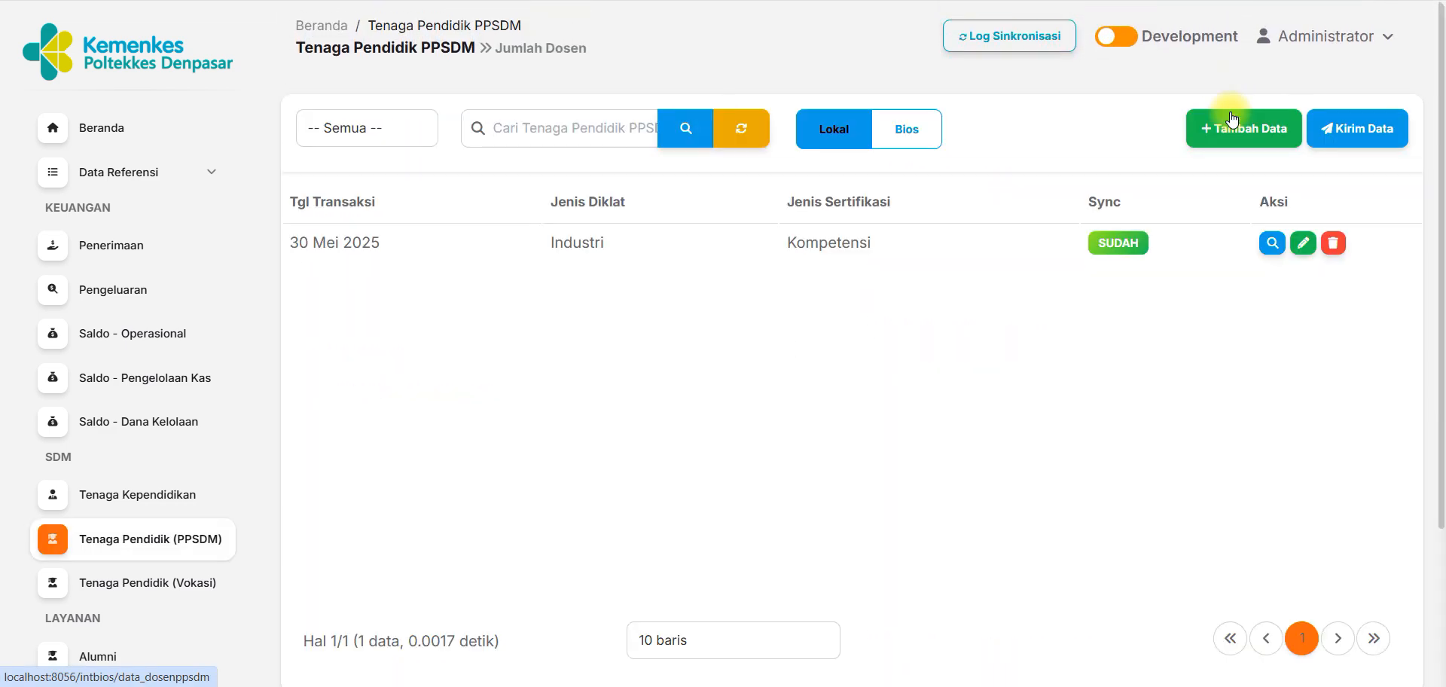
Reopen the blank PPSDM record form and examine its fields from Jenis Diklat and Jenis Sertifikasi down to Instruktur (mahir).
click(1250, 132)
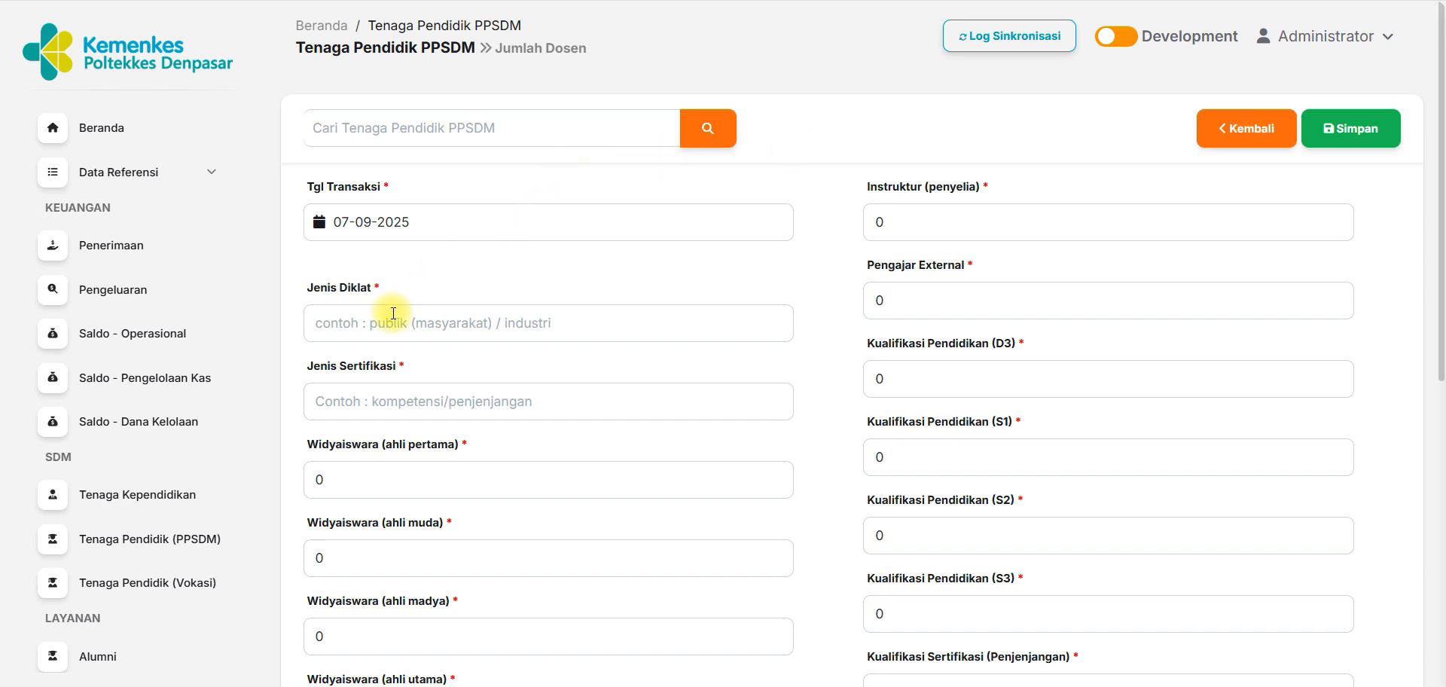
click(371, 402)
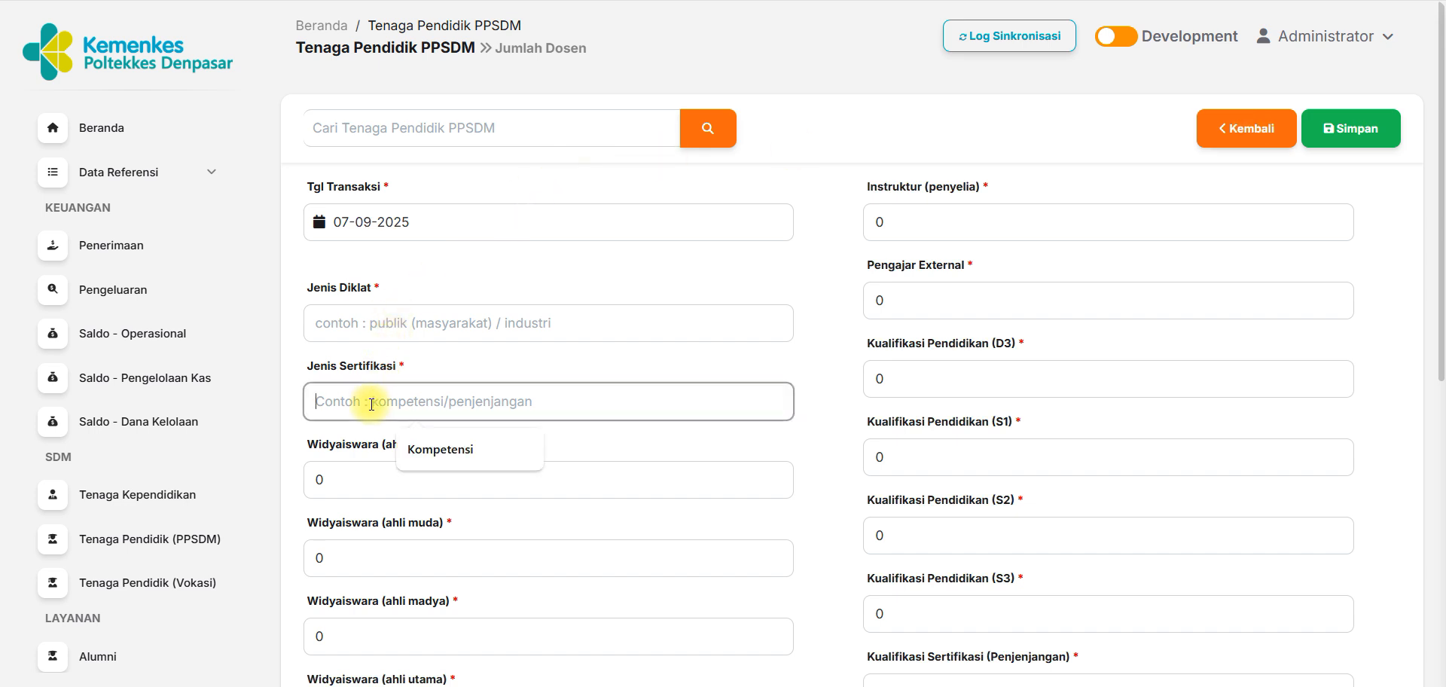
click(553, 444)
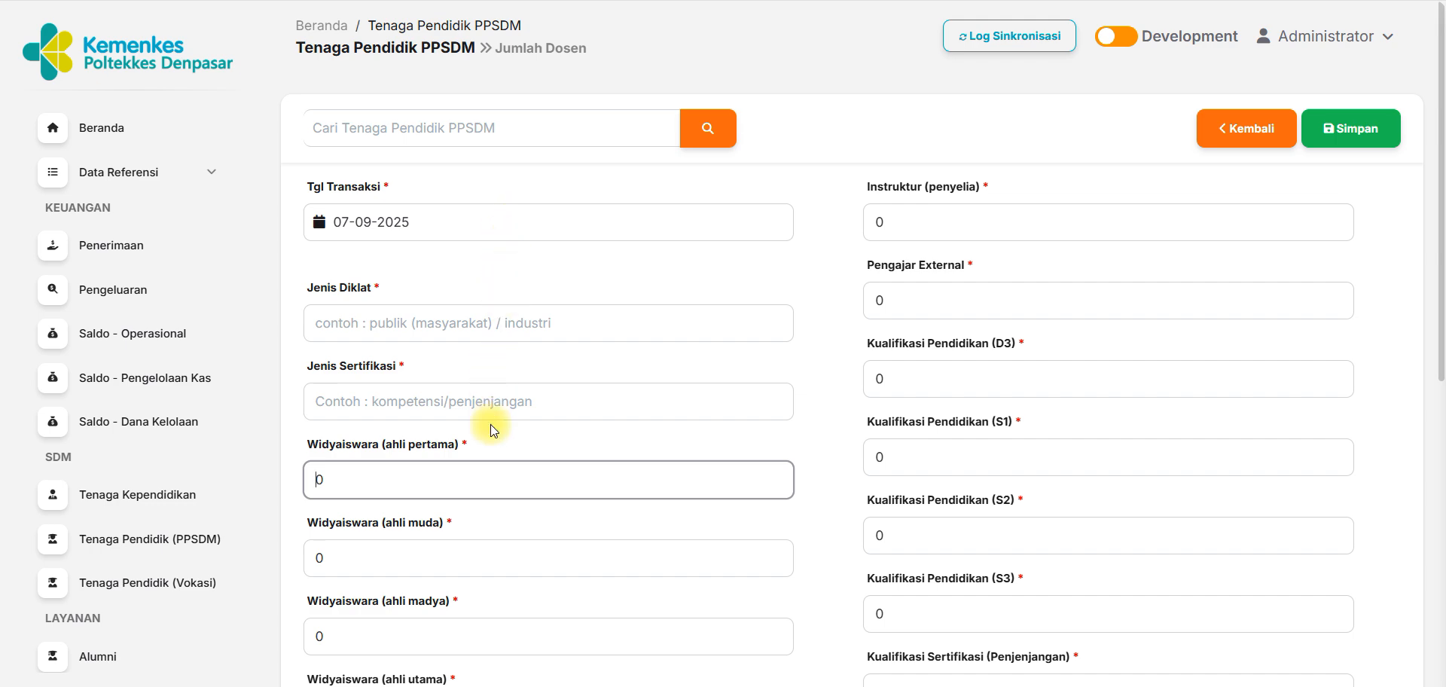
scroll(1440, 229, down, 8)
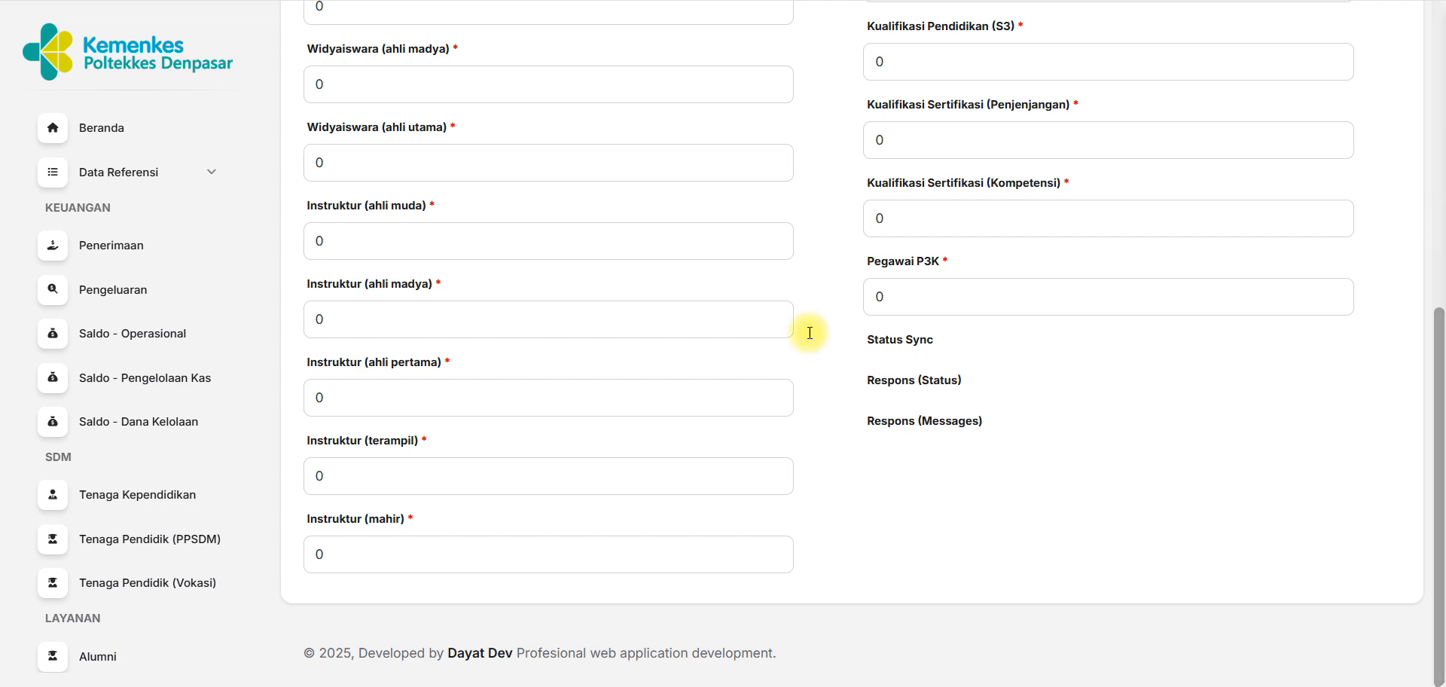
Open the Tenaga Pendidik (Vokasi) list and read the Keterangan notes on data position and update schedule.
click(126, 586)
drag(1444, 213, 1444, 443)
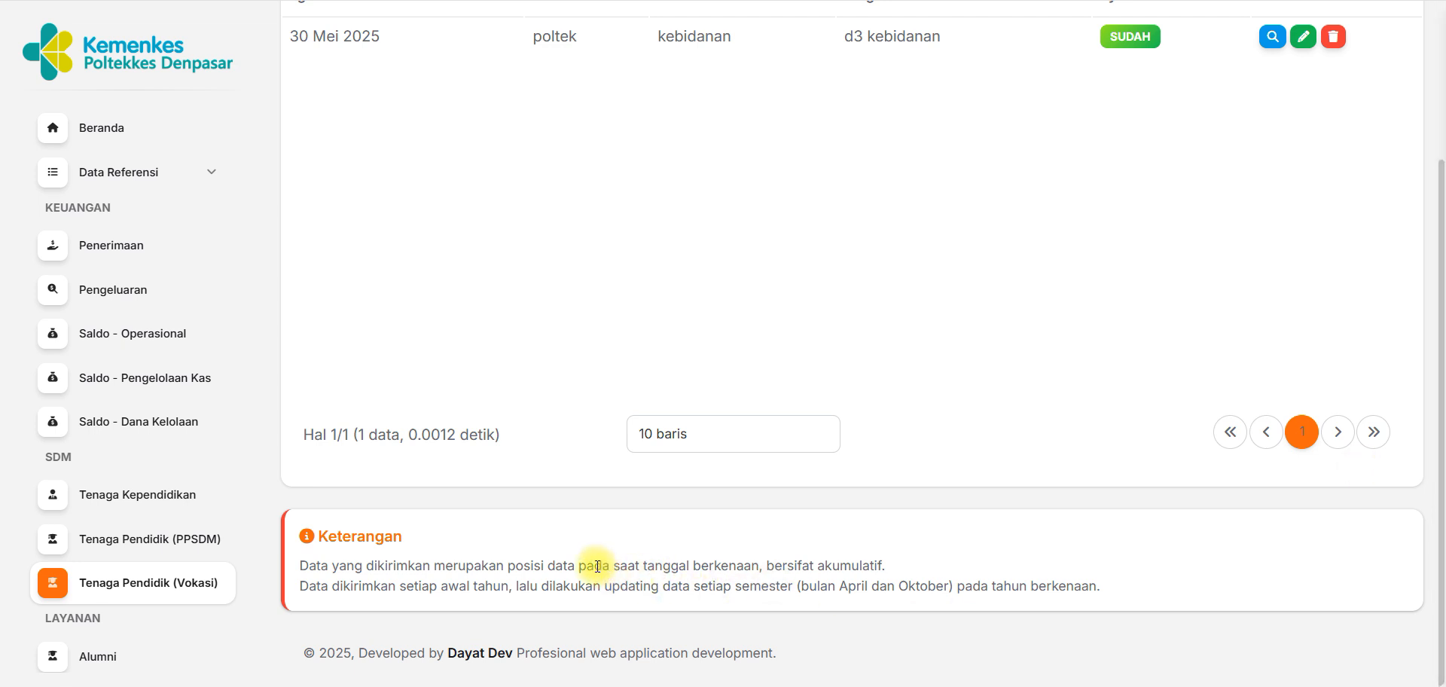
drag(506, 566, 766, 568)
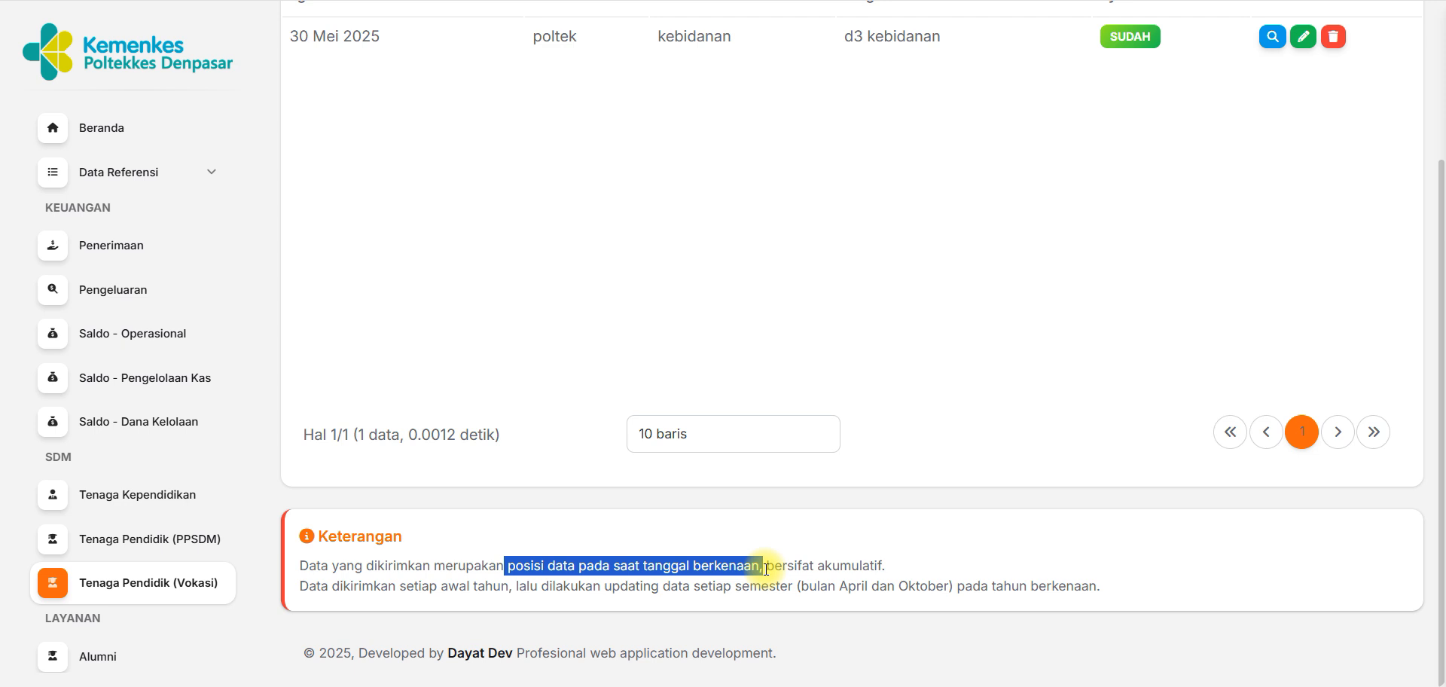
click(625, 586)
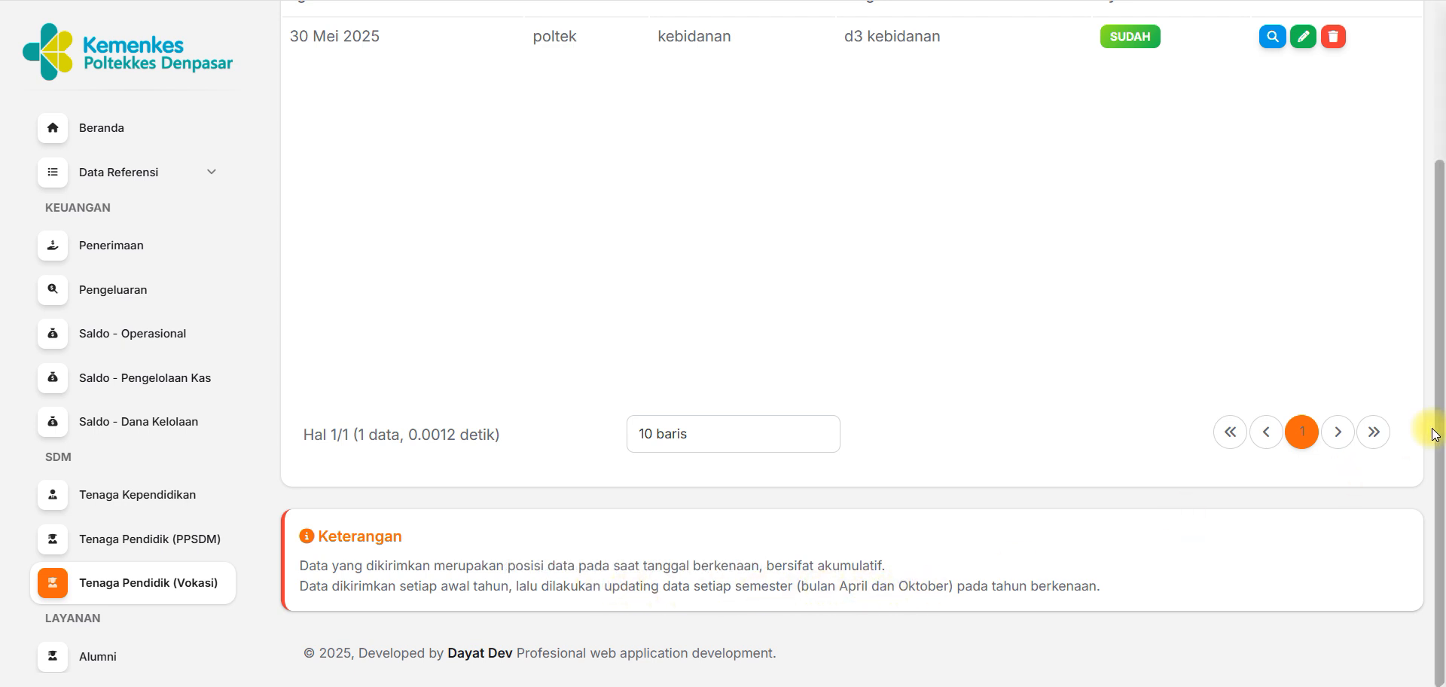
drag(1436, 426, 1440, 218)
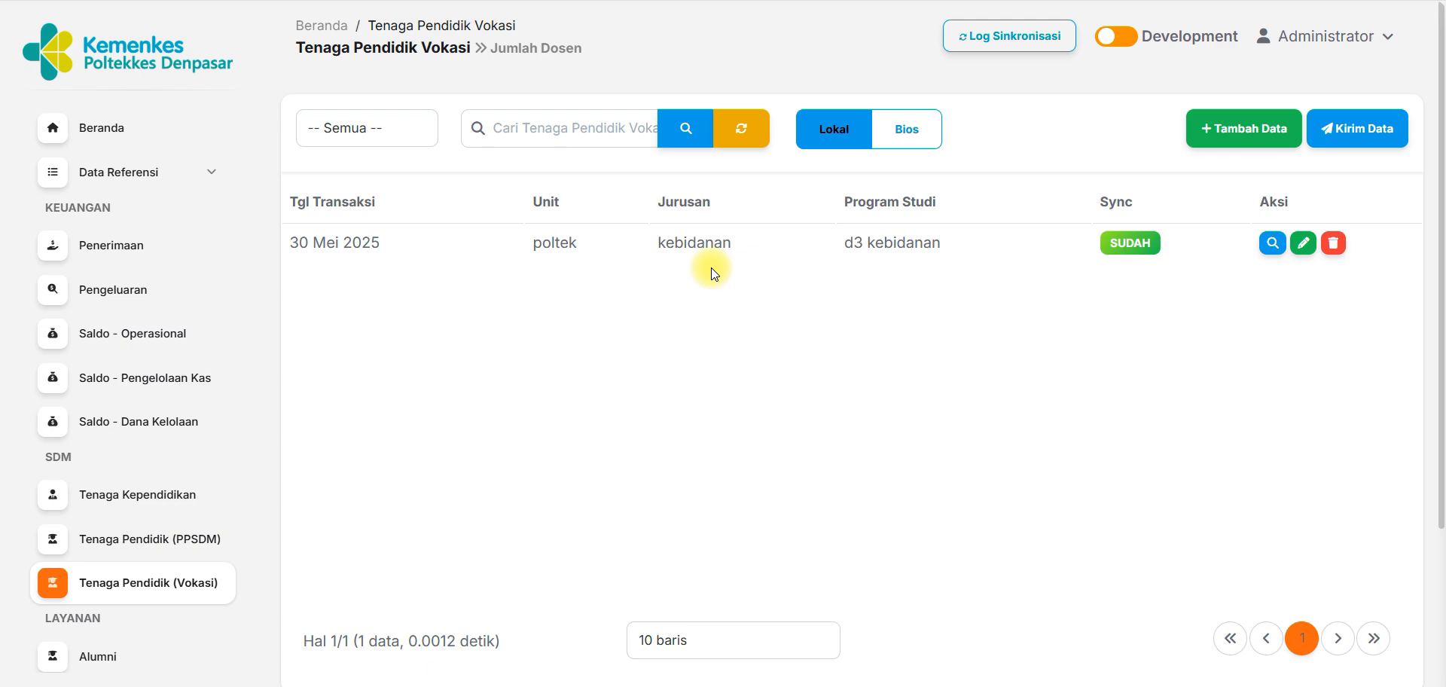
Return to the Tenaga Kependidikan list and compare the unit names of the 30 Apr 2025 and 1 Mei 2025 records.
click(132, 497)
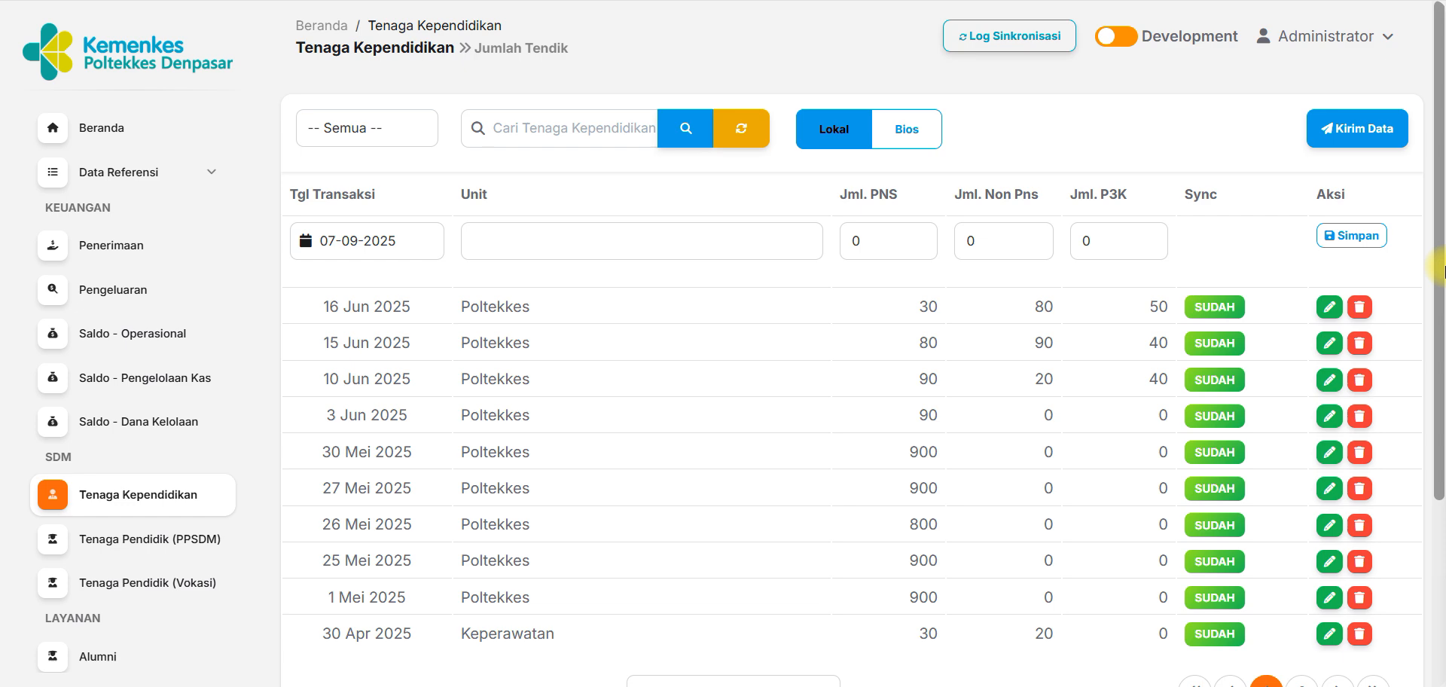
drag(1440, 271, 1442, 382)
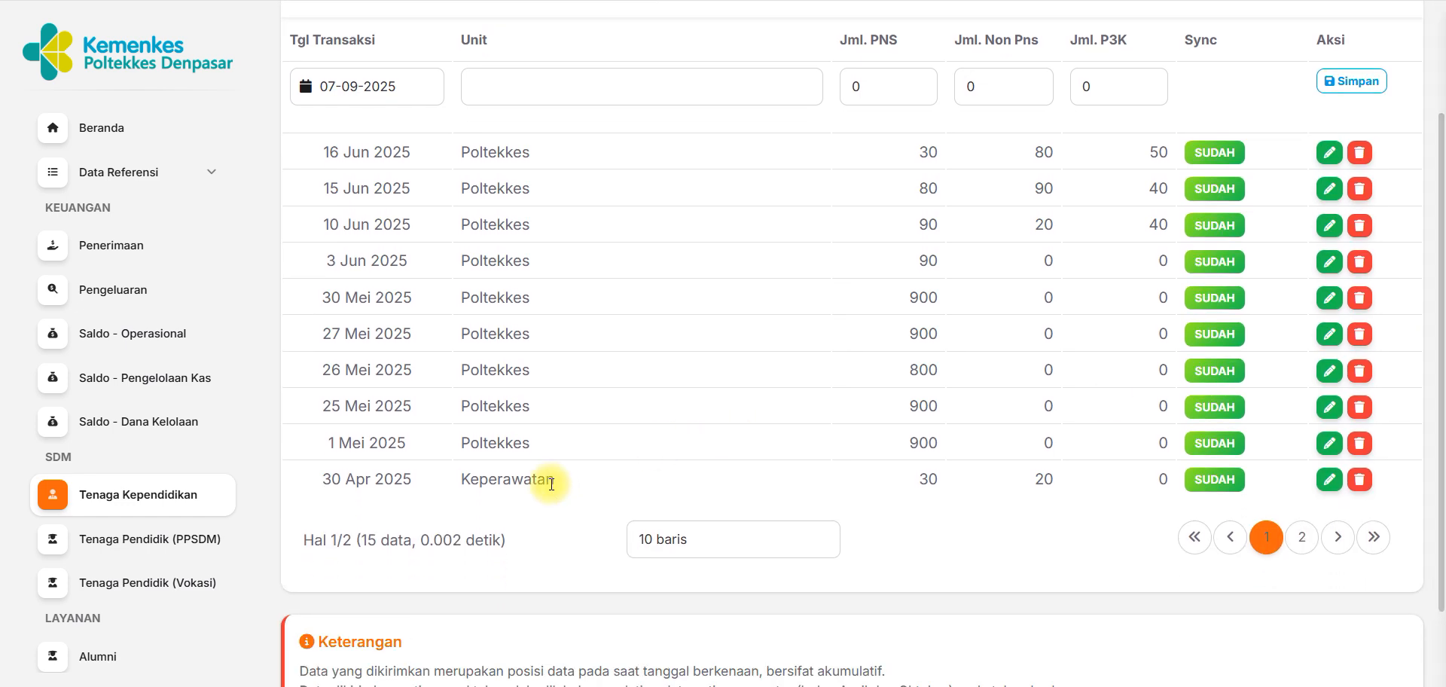
double_click(527, 479)
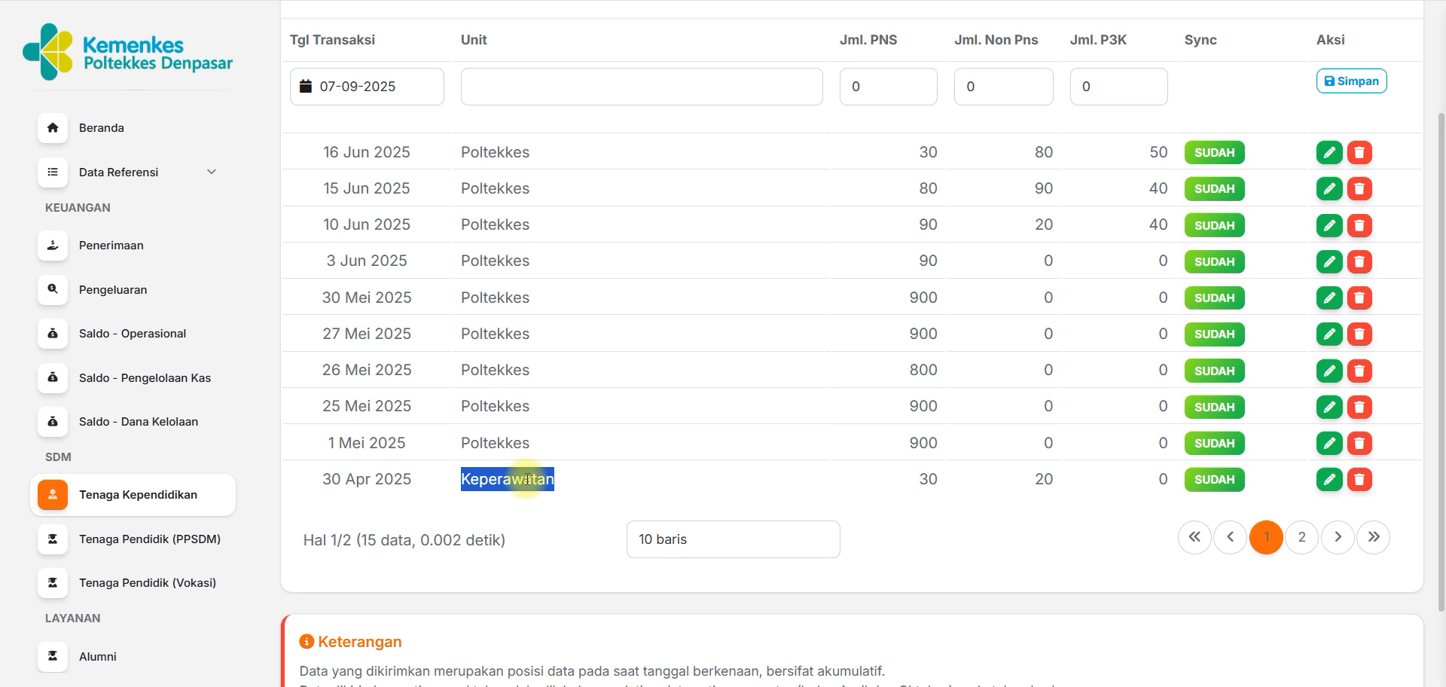
double_click(478, 443)
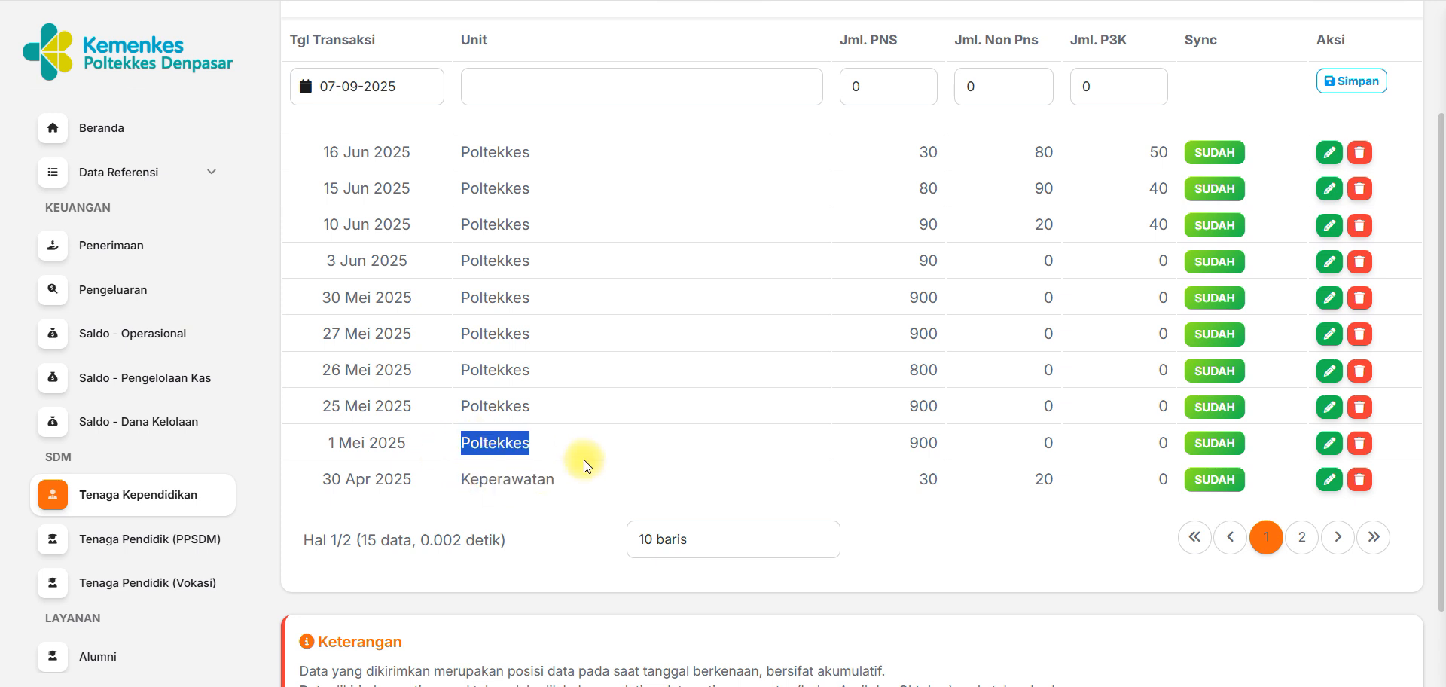
click(946, 542)
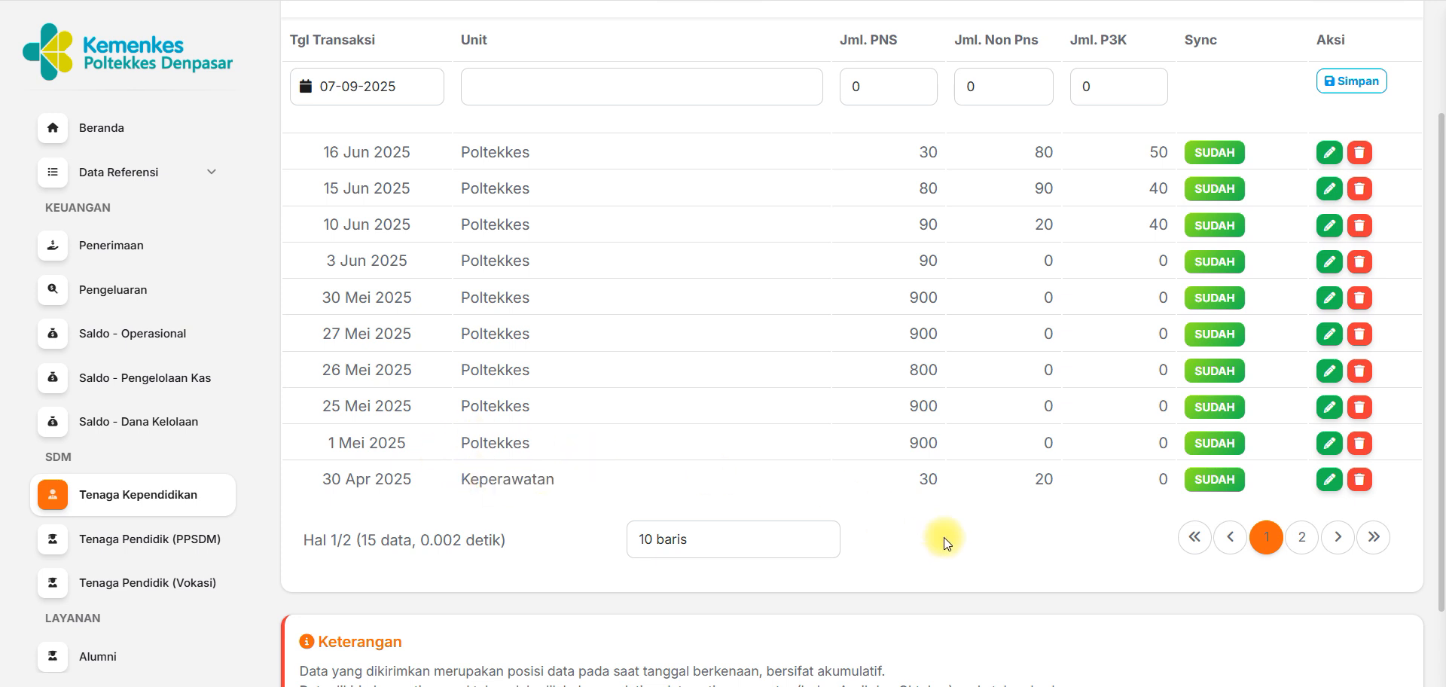
scroll(1440, 415, down, 2)
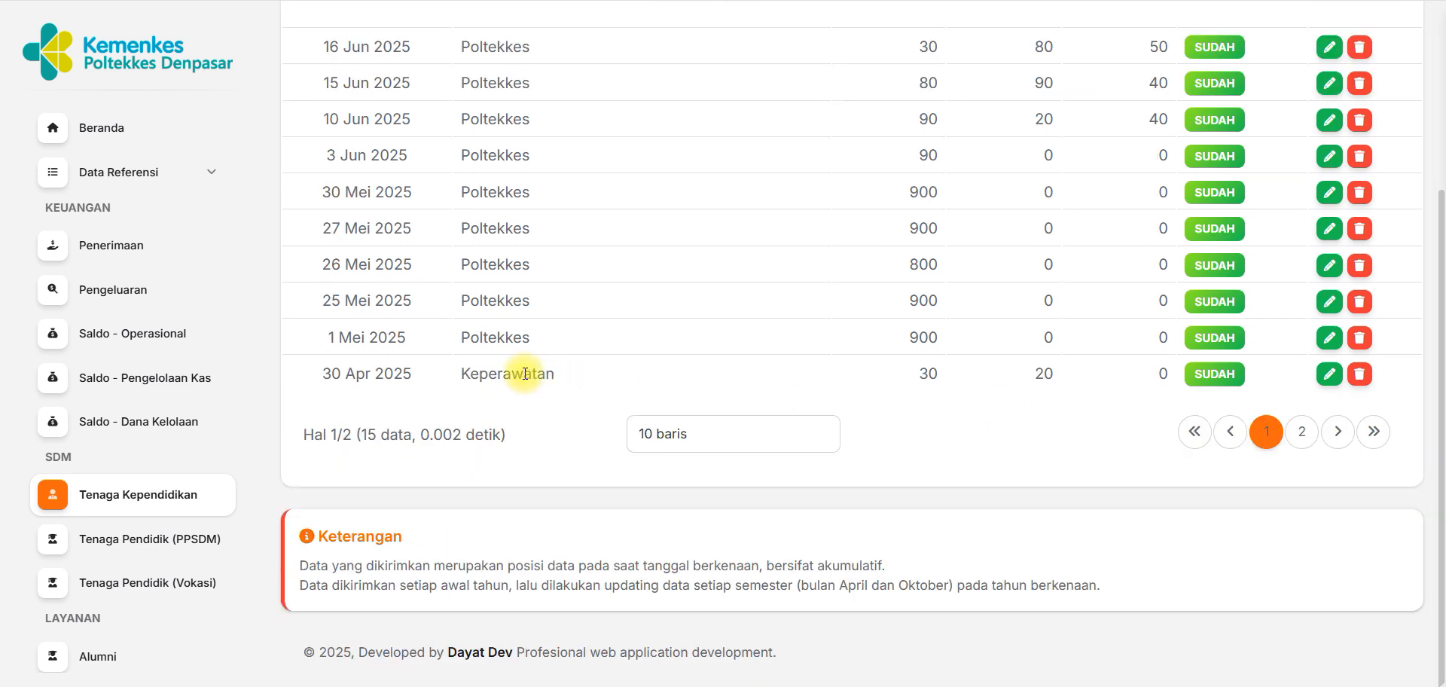
scroll(1440, 407, up, 1)
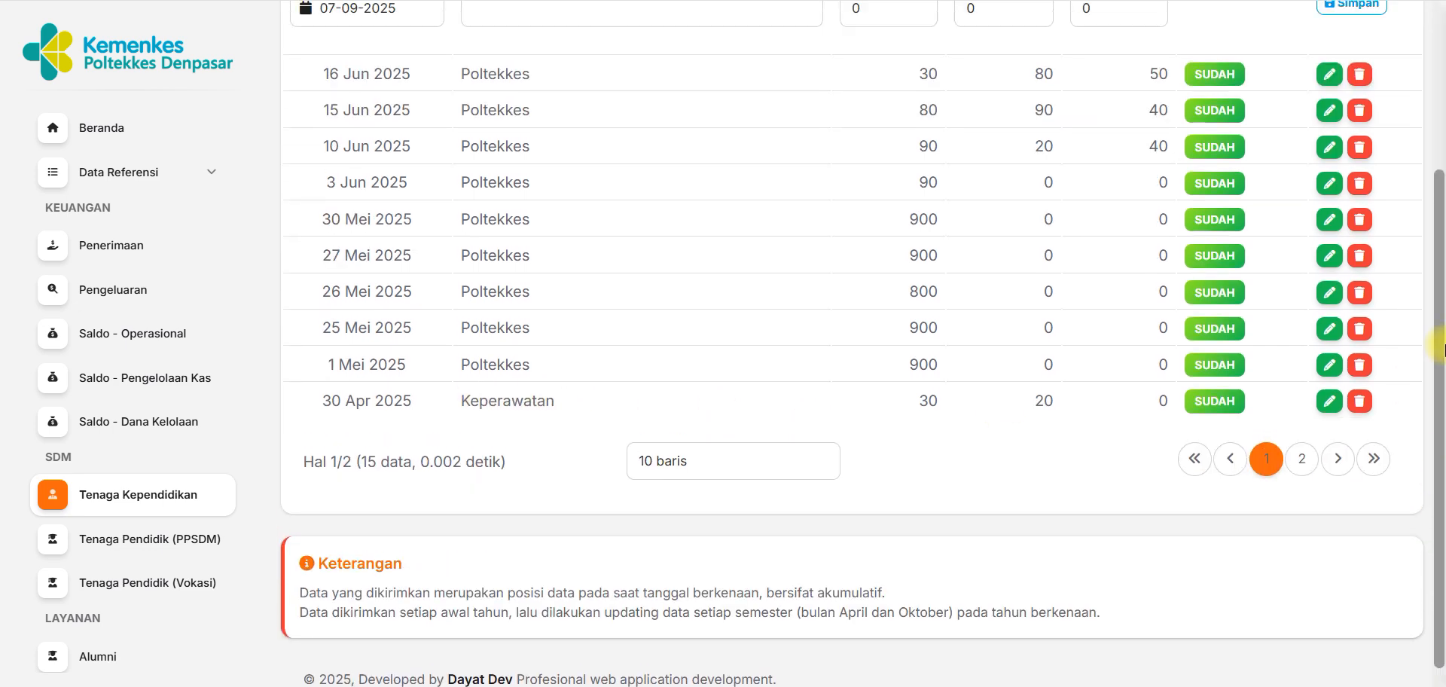
scroll(1441, 405, up, 3)
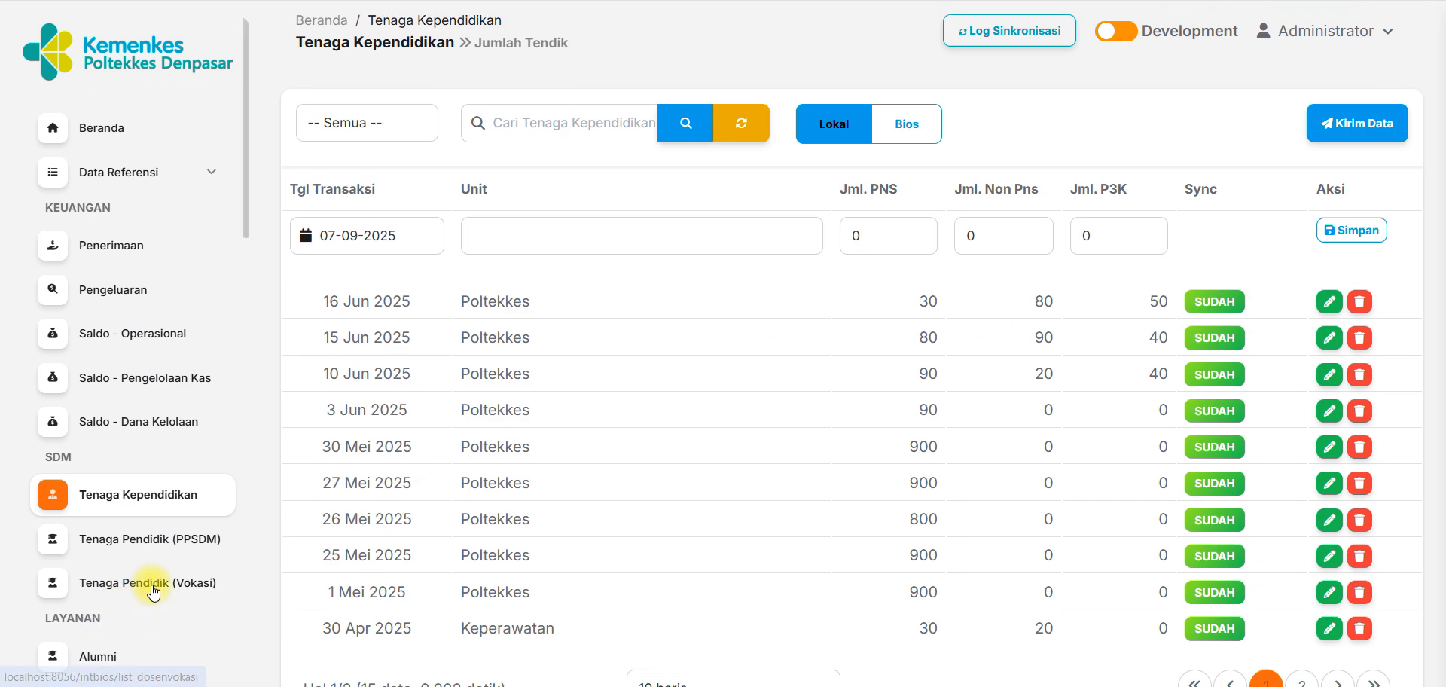
Start a new Tenaga Pendidik (Vokasi) record and set its transaction date to 30-04-2025.
click(153, 592)
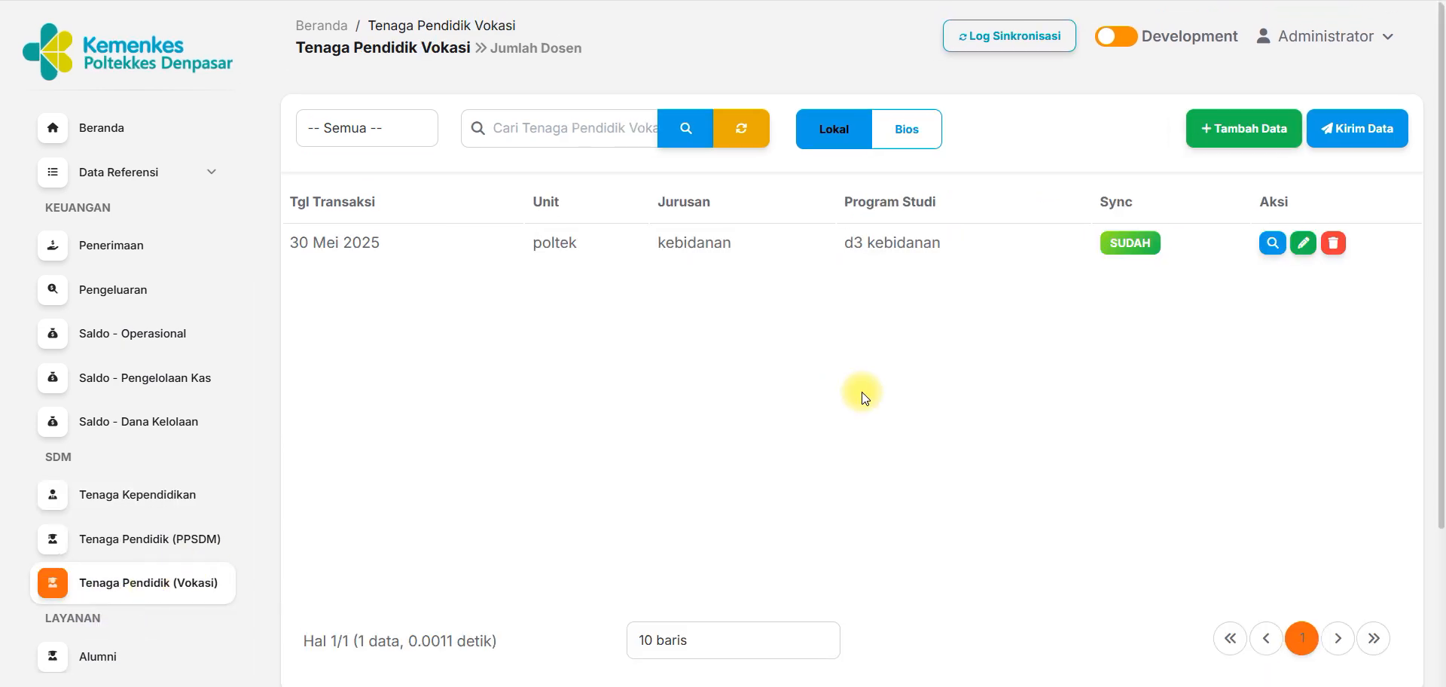
drag(843, 202, 963, 207)
click(1212, 130)
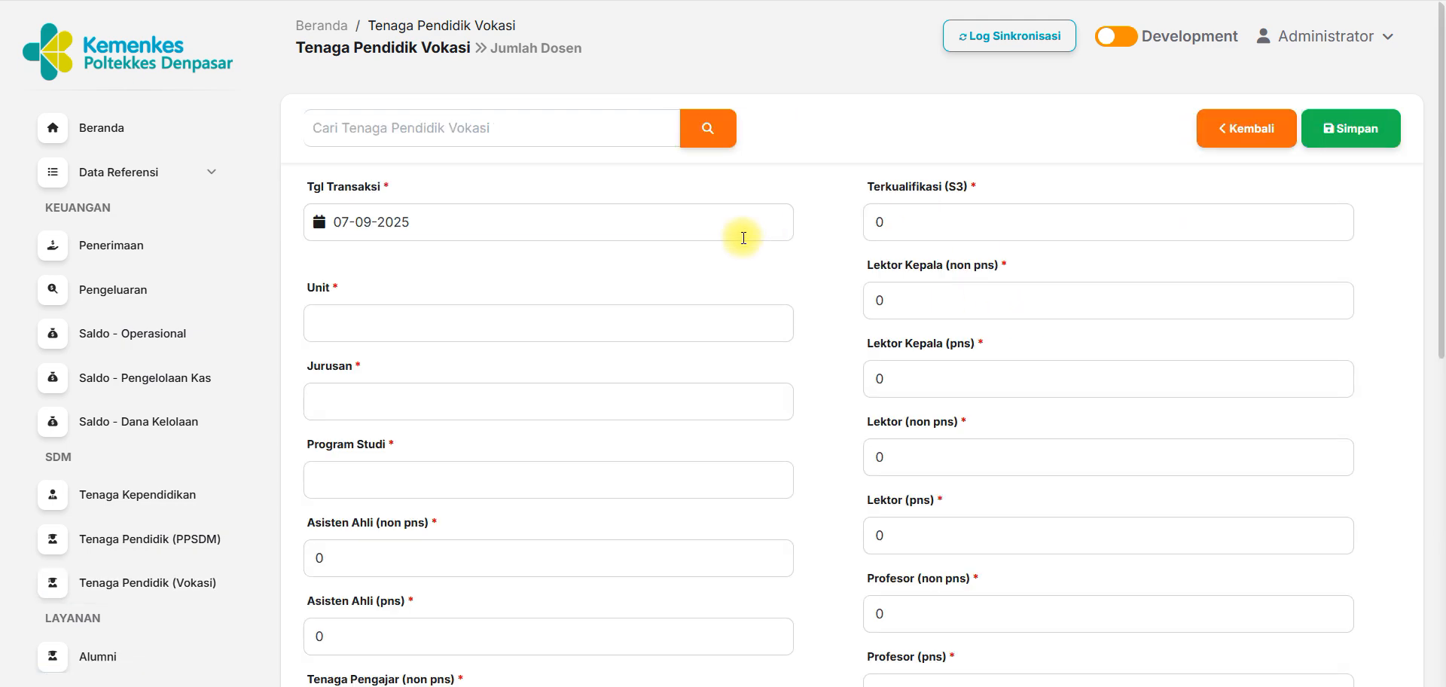
click(464, 222)
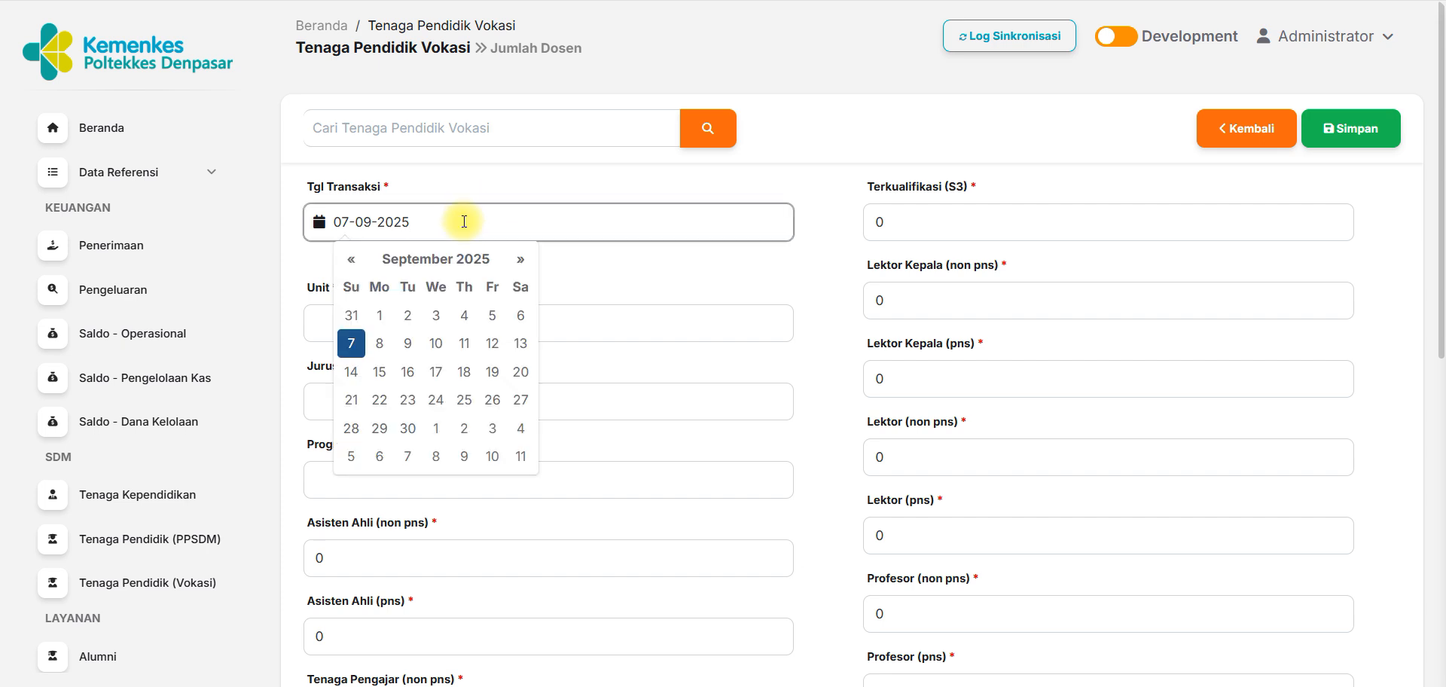
click(351, 260)
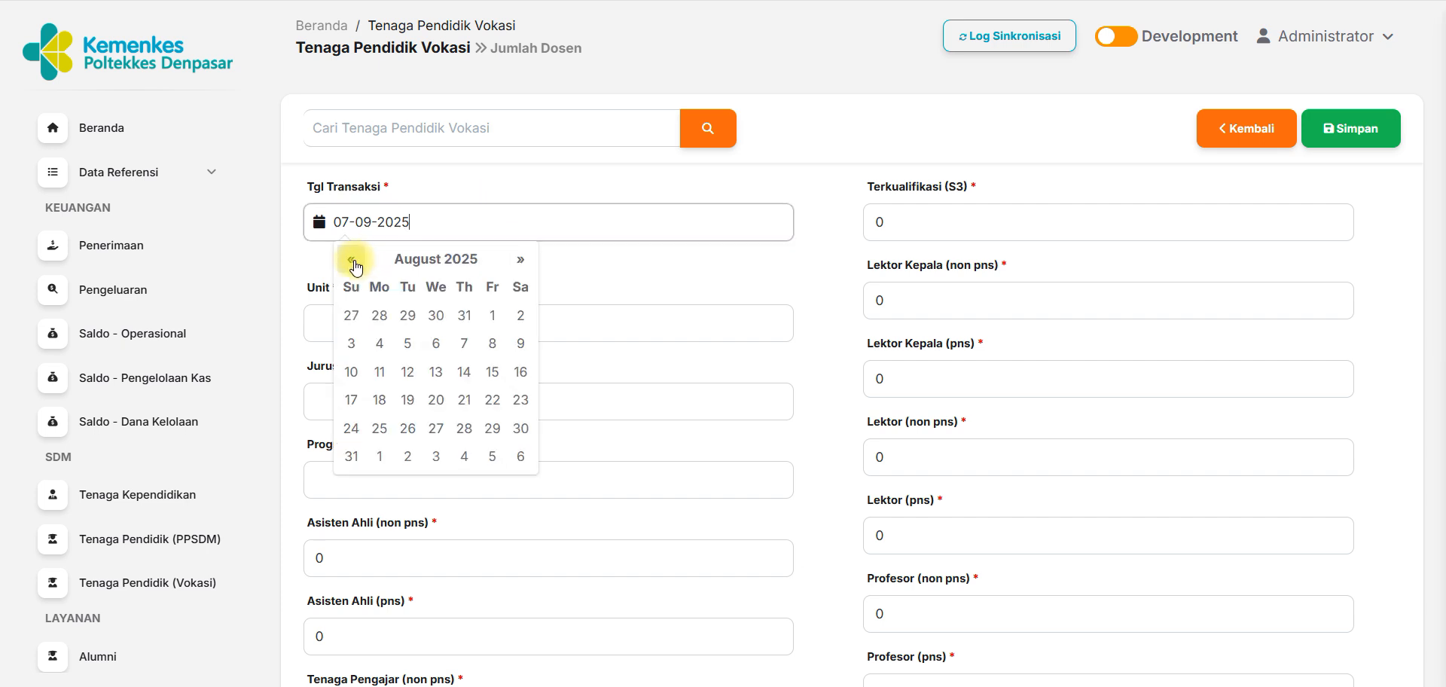
click(352, 260)
click(352, 260)
click(352, 260)
click(352, 260)
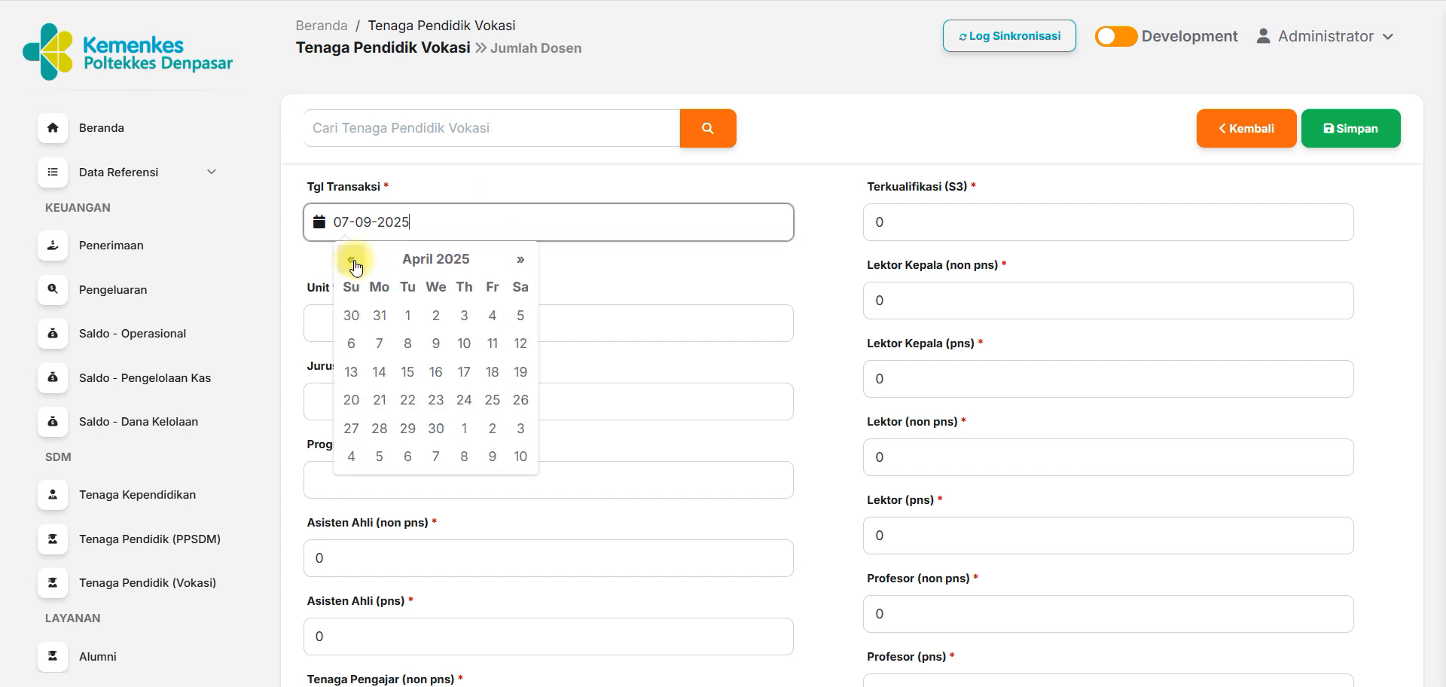
click(436, 428)
Enter "Poltekkes denpasar" as the unit of the new Vokasi record.
click(427, 330)
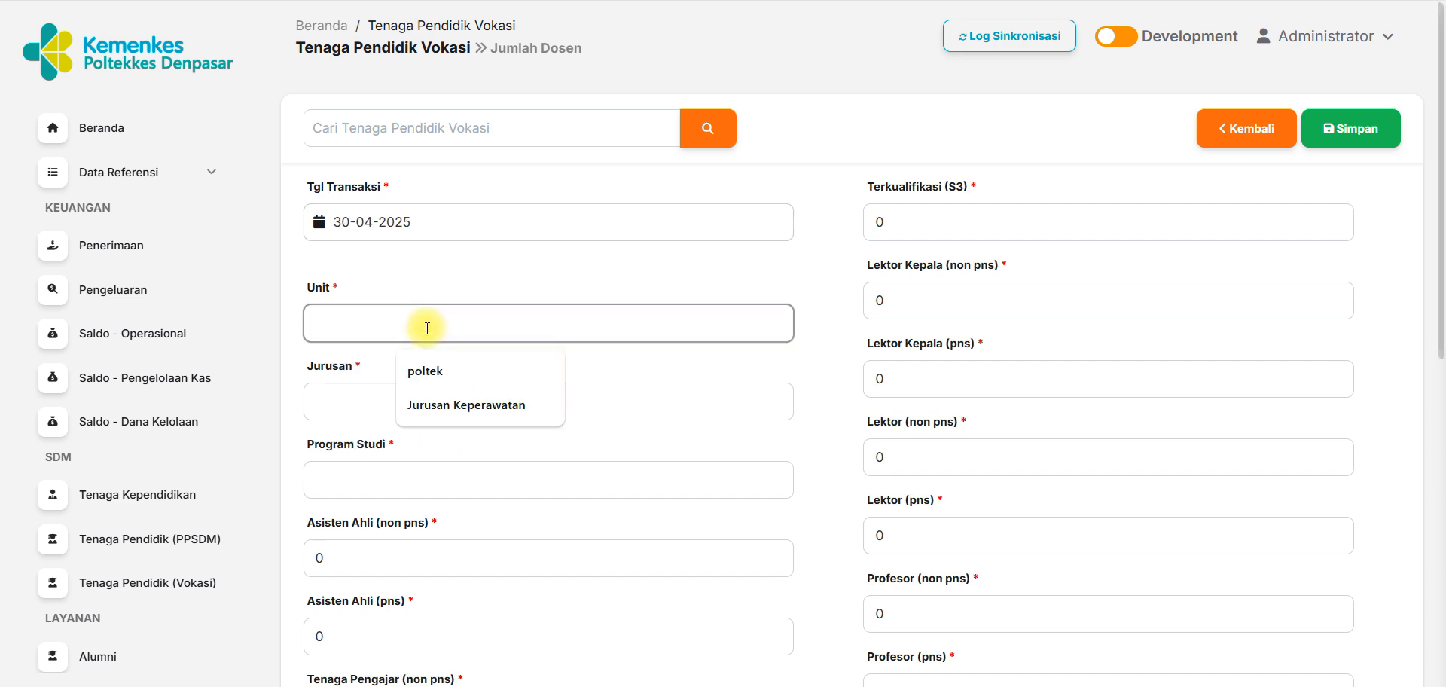
text(Poltekkes enp)
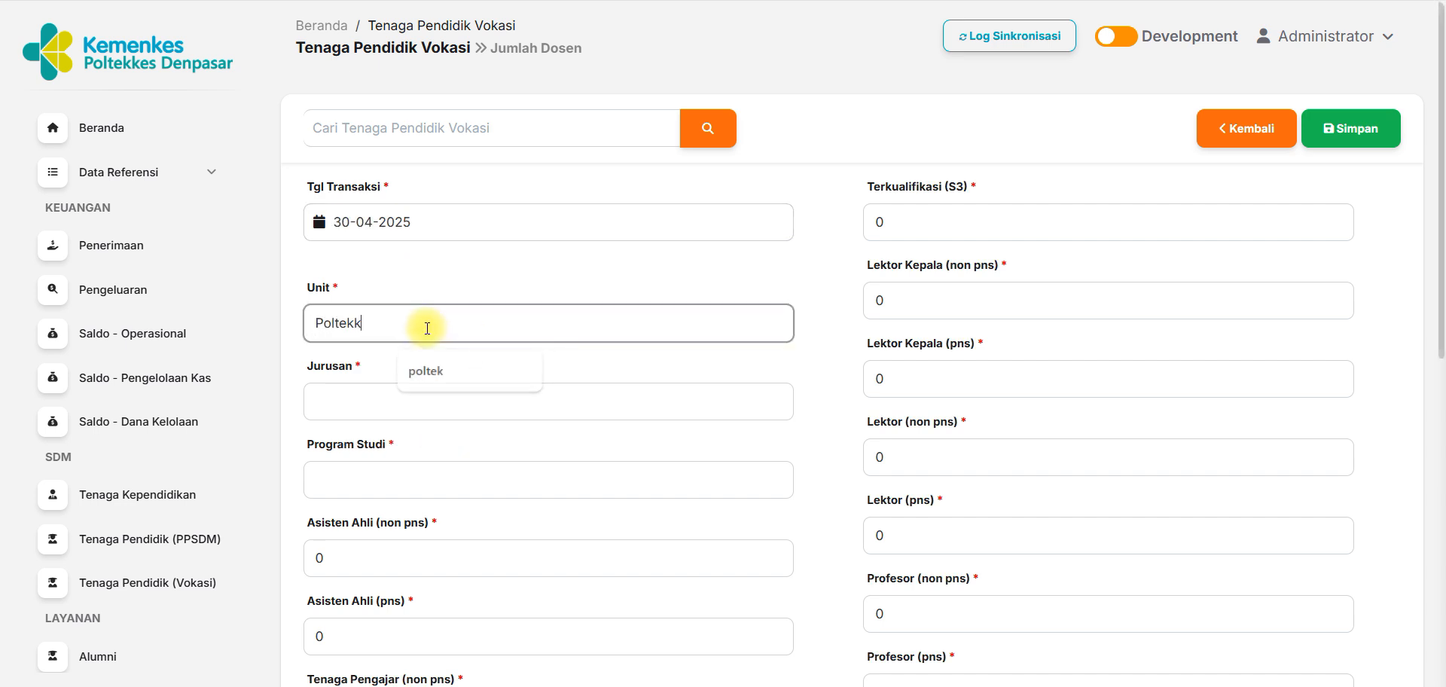
key(BackSpace)
key(BackSpace)
key(BackSpace)
text(denpasar)
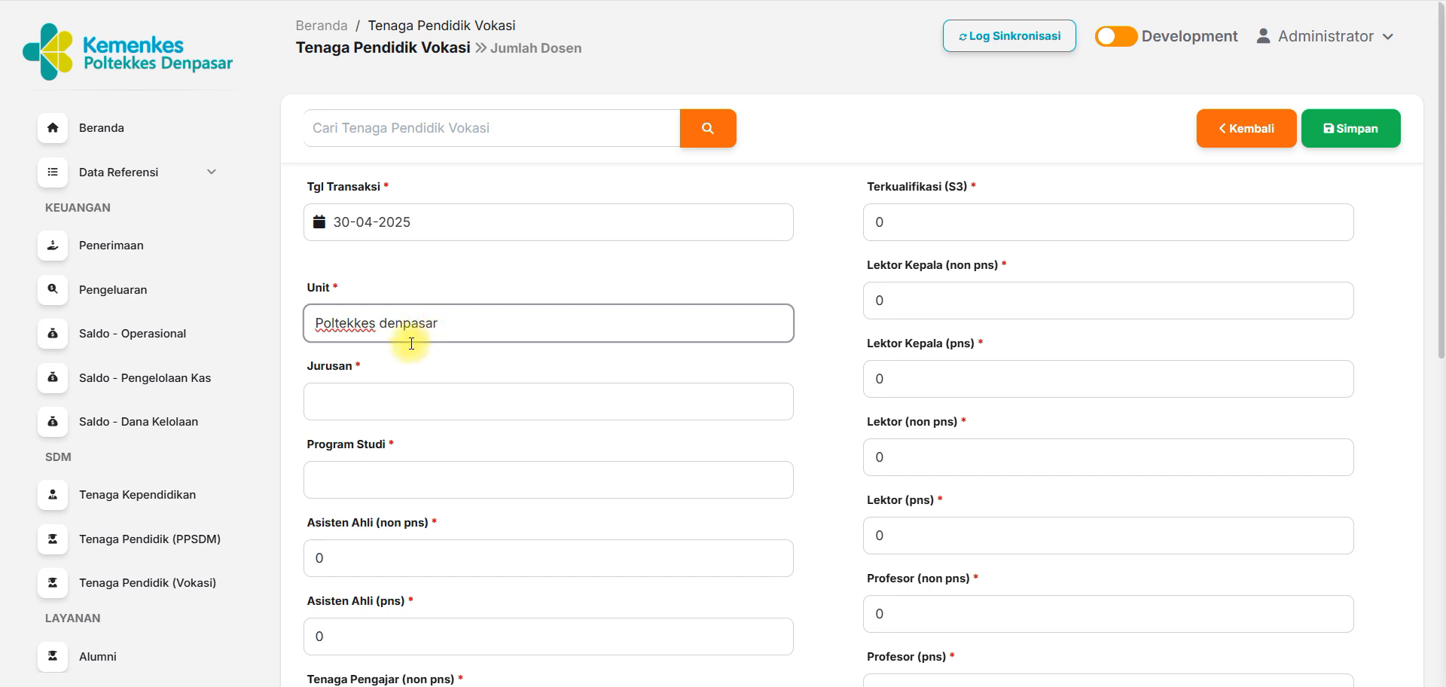
Set the record's Jurusan to "Kebidanan" and its Program Studi to "D3 Kebidanan".
click(365, 406)
text(Kebidanan)
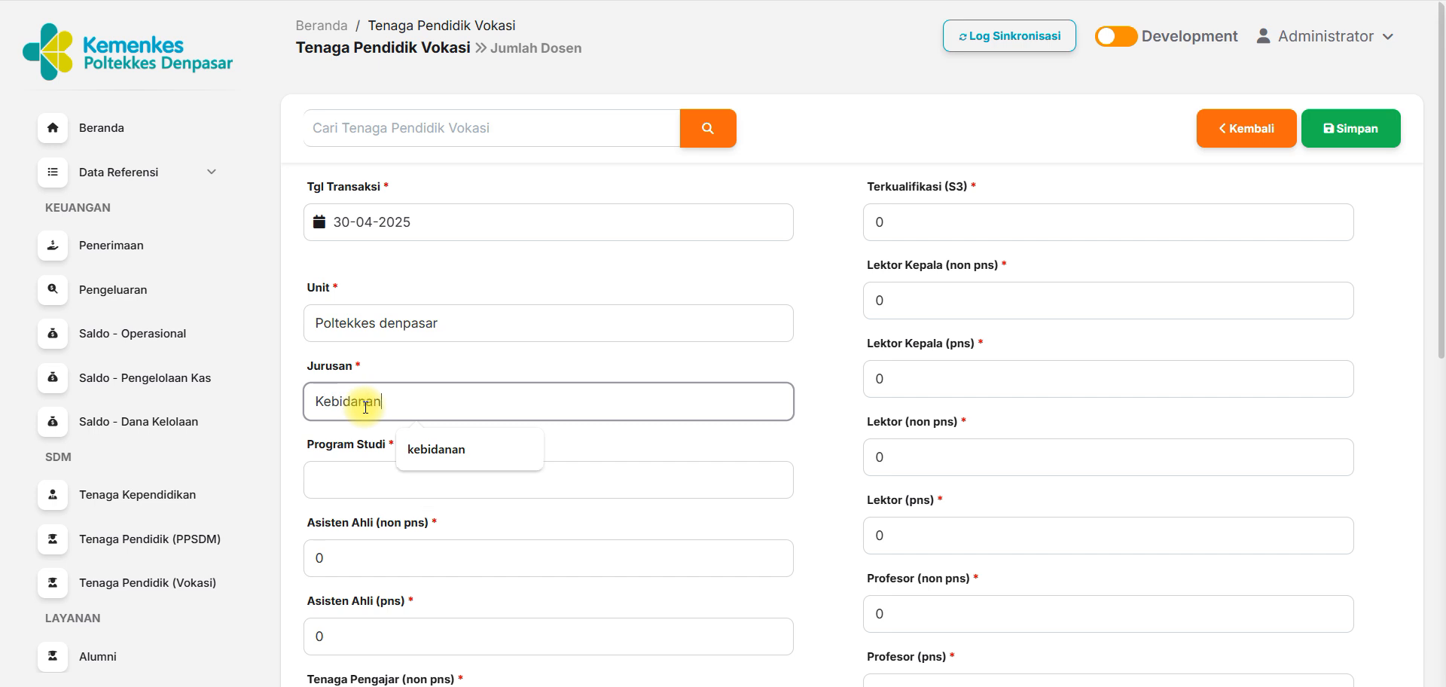
click(337, 474)
text(D3 Kebidanan)
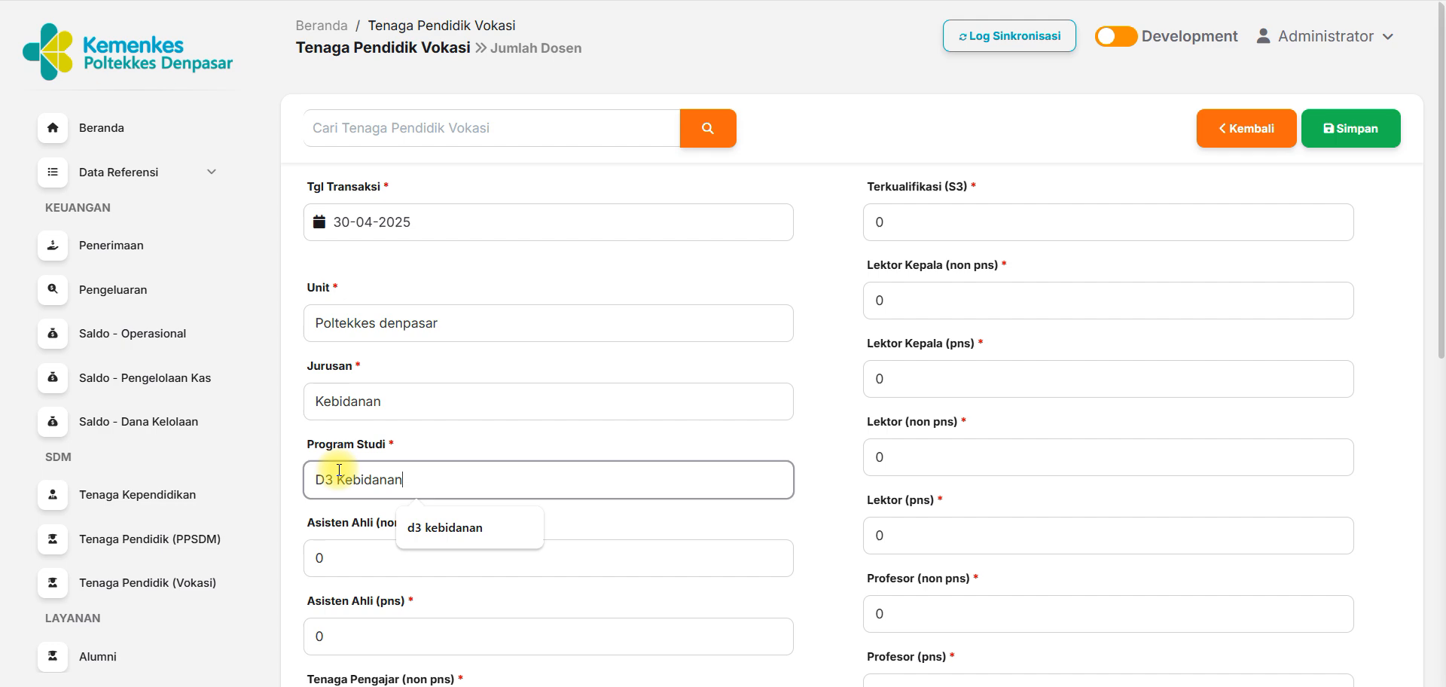
click(842, 461)
Review the Vokasi form's count fields and recheck the Unit, Jurusan and Program Studi entries.
scroll(1442, 219, down, 8)
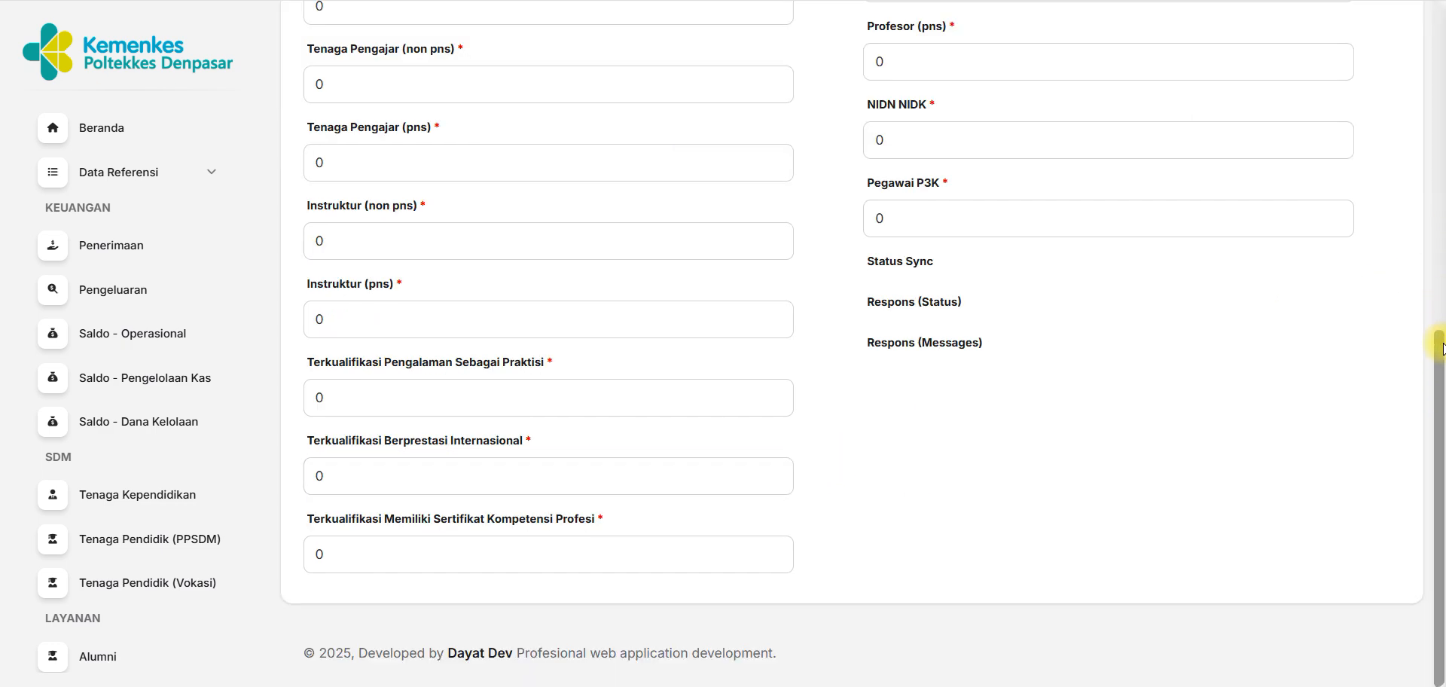
drag(1440, 381, 1232, 110)
click(490, 208)
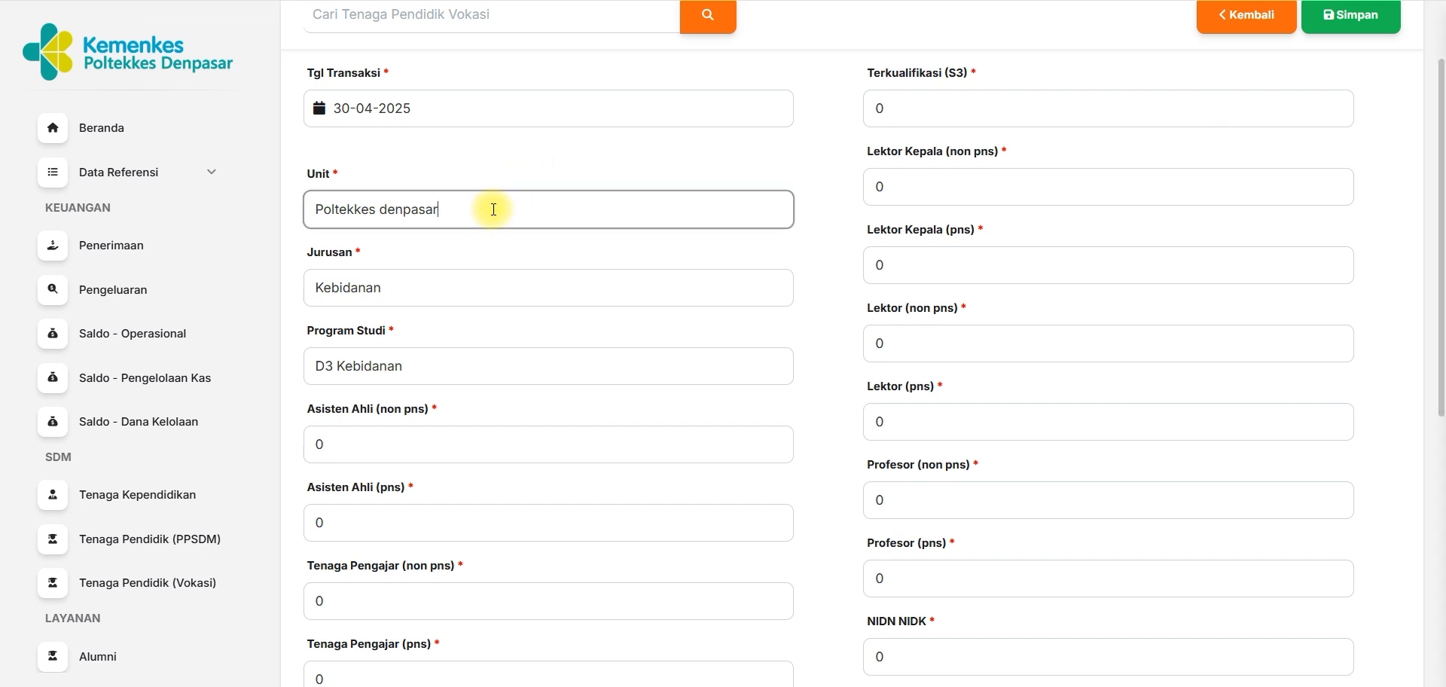
click(448, 284)
click(562, 386)
click(495, 380)
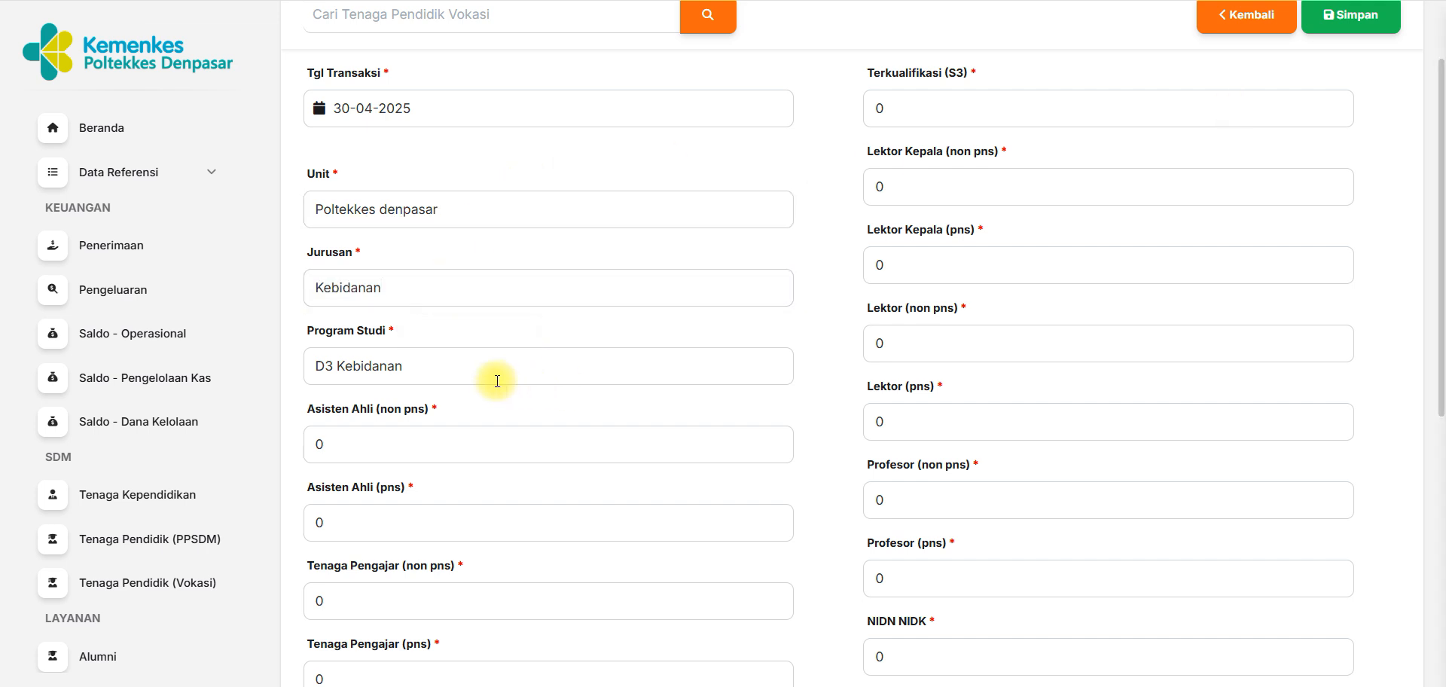
click(444, 284)
click(846, 340)
mouse_move(1441, 203)
mouse_down()
mouse_move(1441, 137)
mouse_move(1443, 255)
mouse_move(1443, 224)
mouse_up()
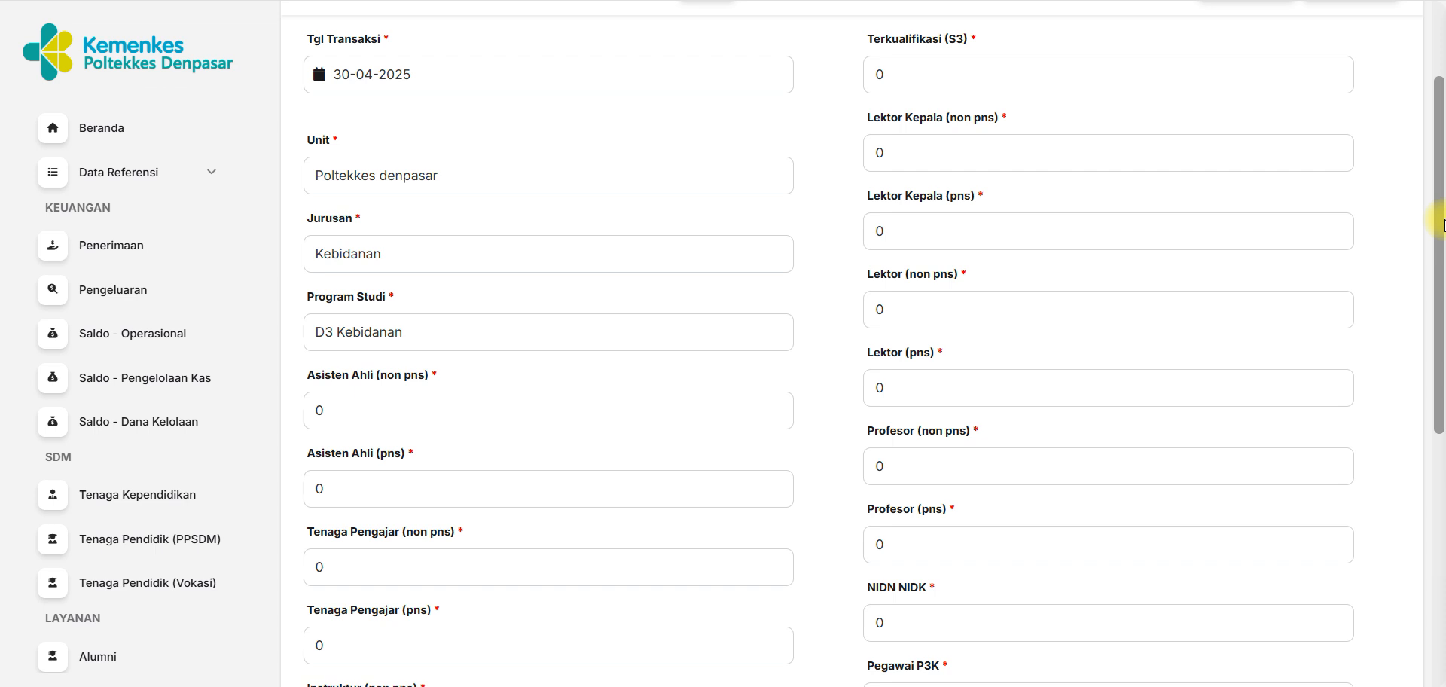
scroll(1443, 224, up, 2)
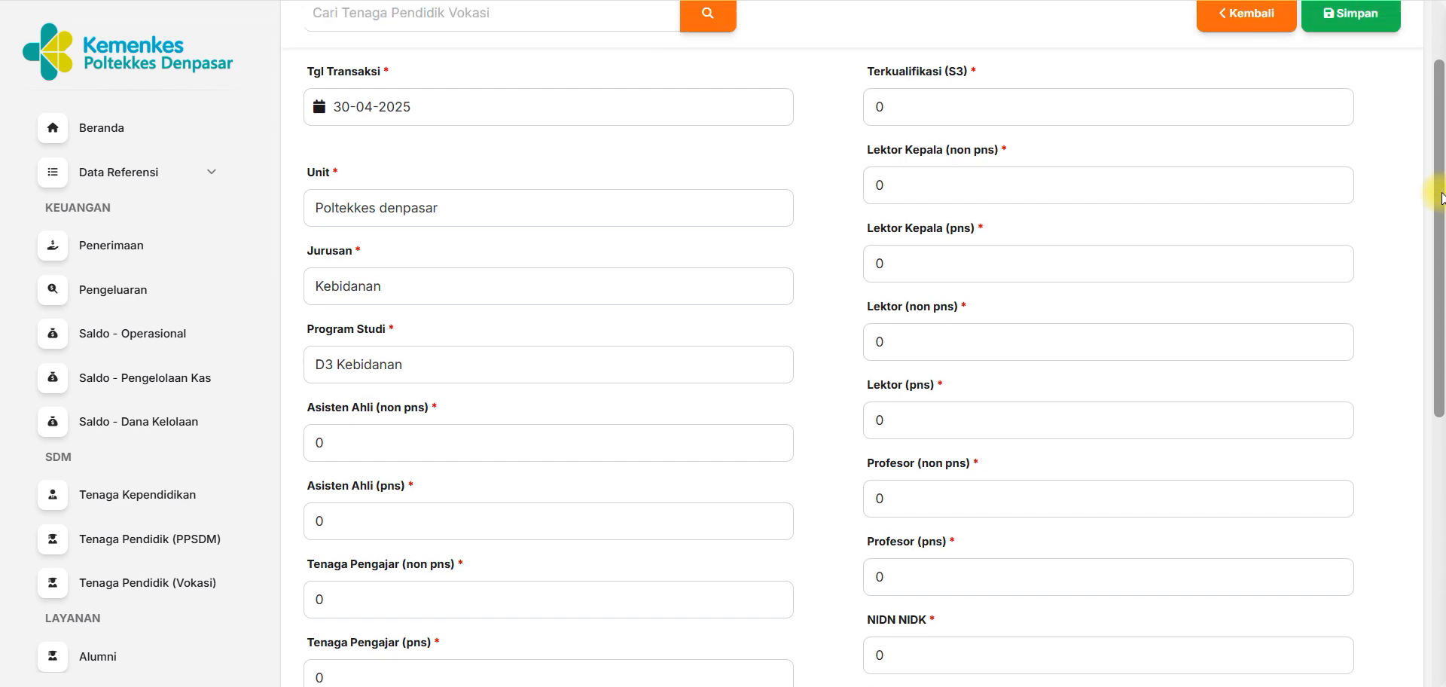
Look through the Vokasi form's lecturer count fields and search the page for "Asisten Ahli".
scroll(1443, 225, down, 3)
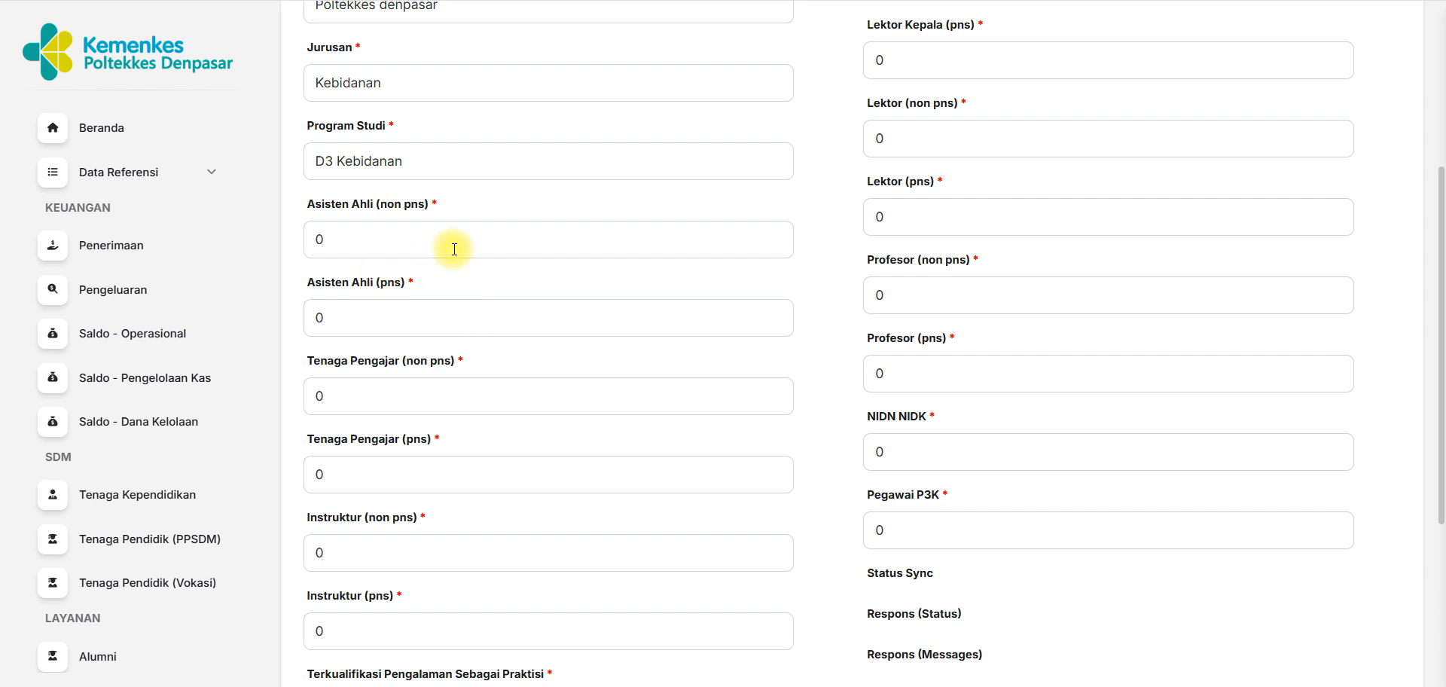
click(346, 251)
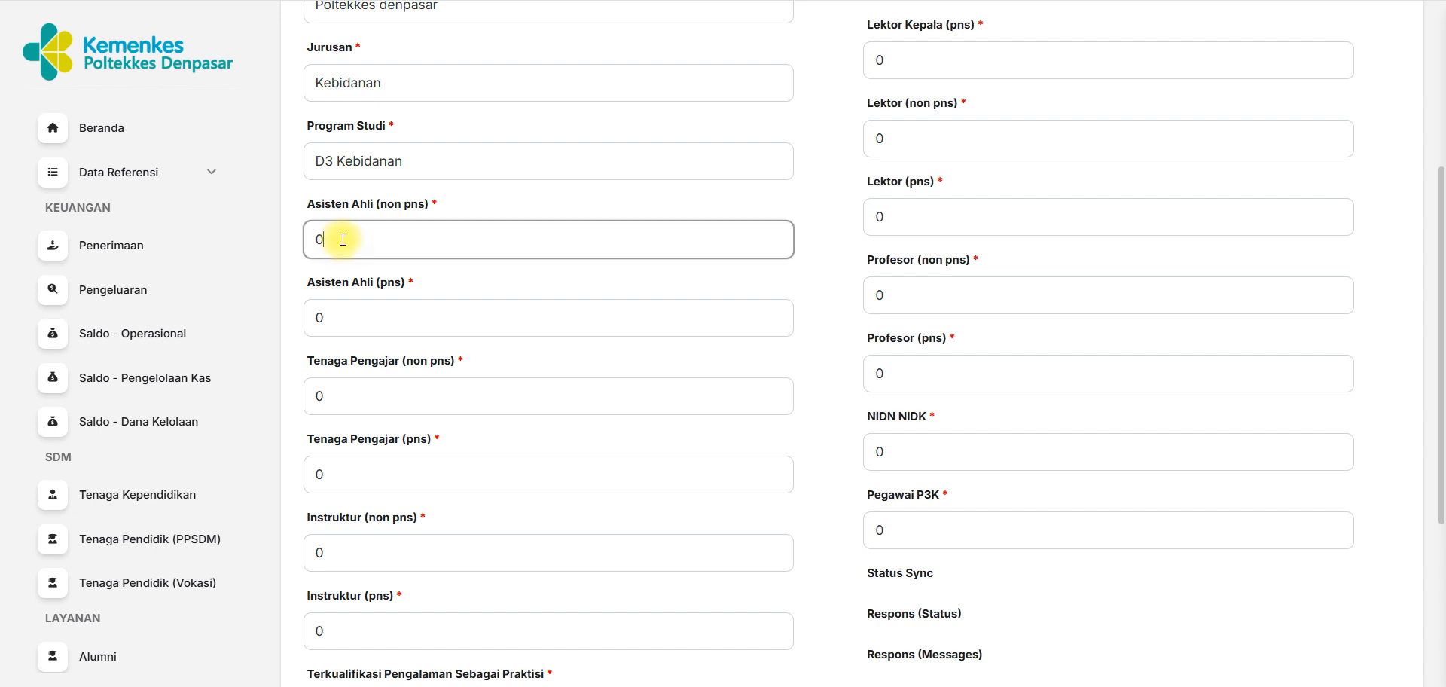
mouse_move(381, 204)
mouse_down()
mouse_move(323, 206)
mouse_move(373, 206)
mouse_up()
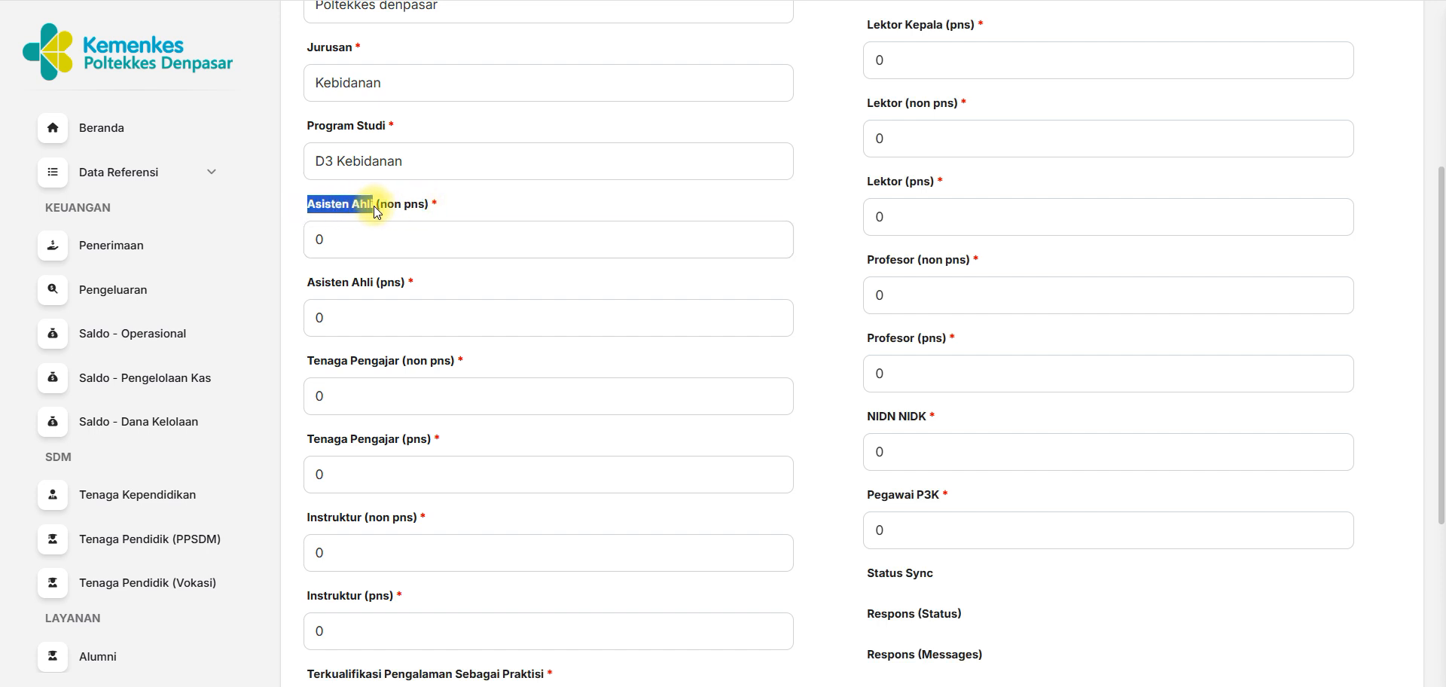
key(ctrl+f)
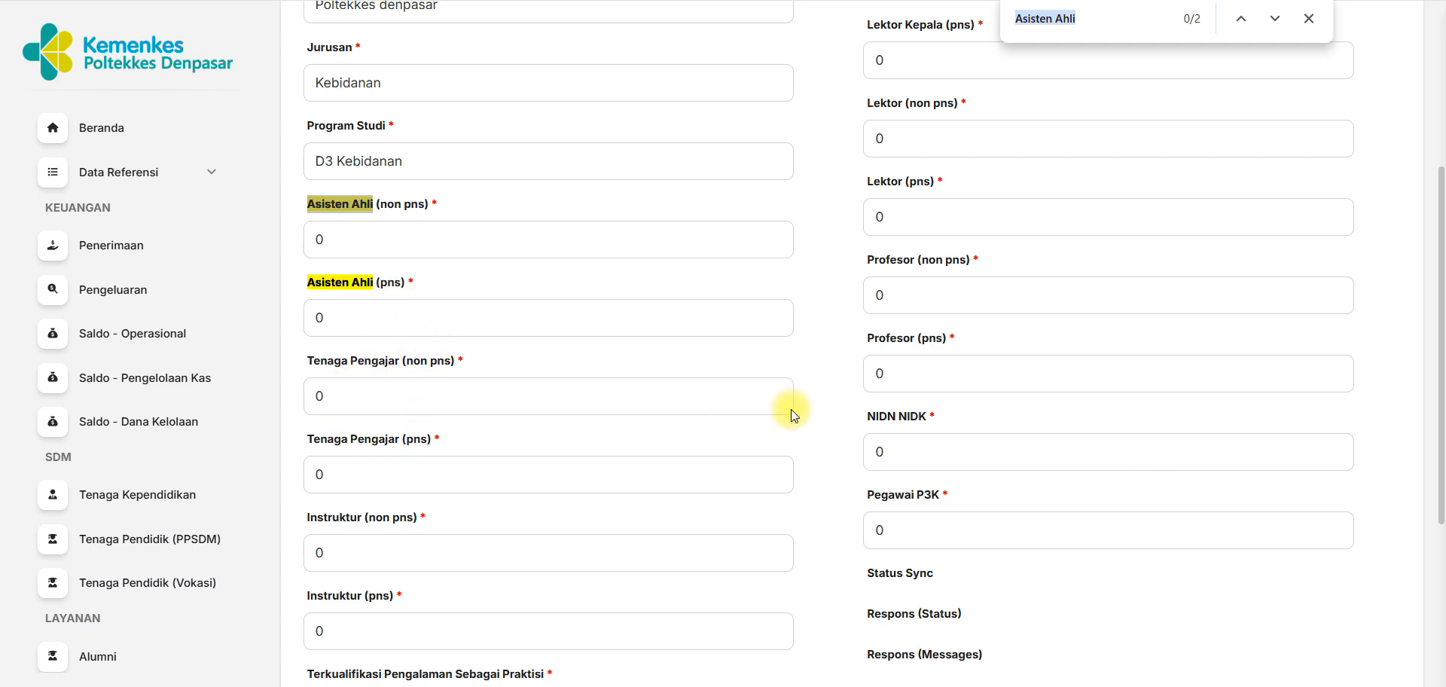
Examine the remaining count fields of the Vokasi form, including the Terkualifikasi fields for Berprestasi Internasional and Sertifikat Kompetensi Profesi.
scroll(1442, 290, down, 4)
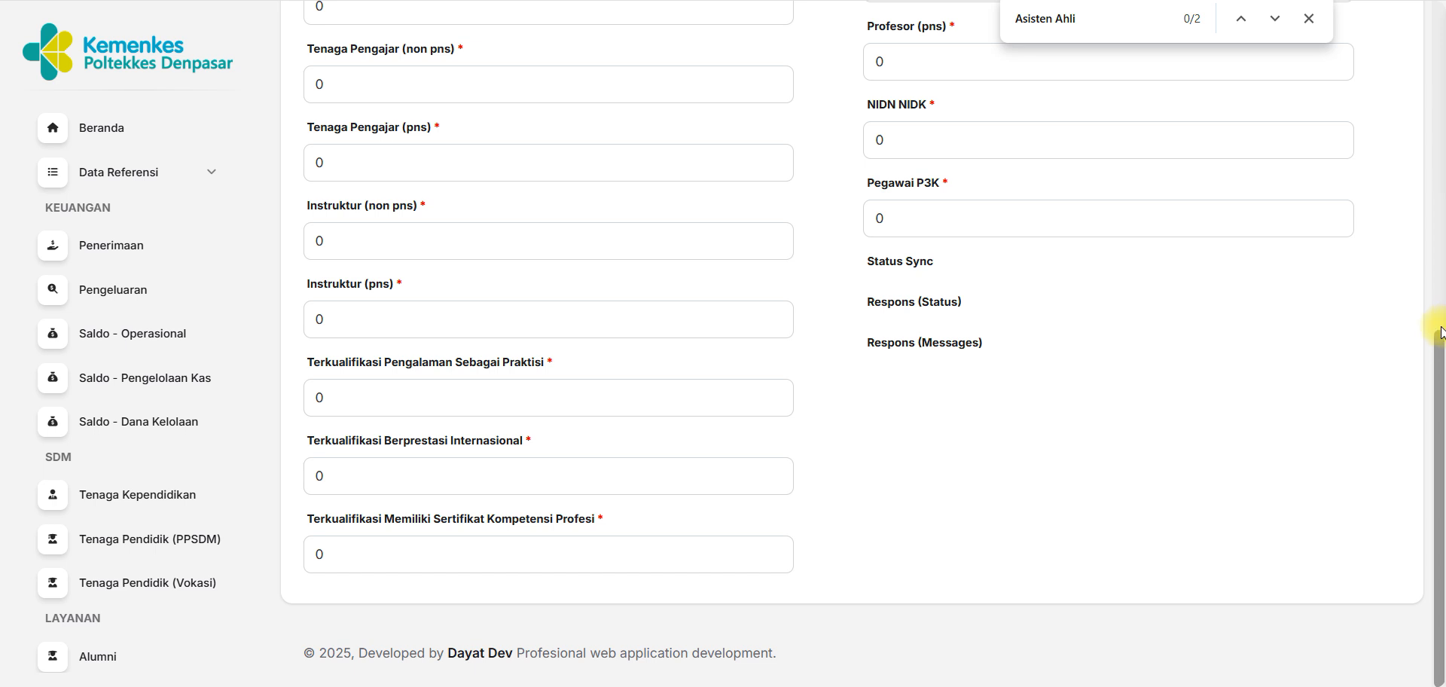
scroll(1441, 380, up, 1)
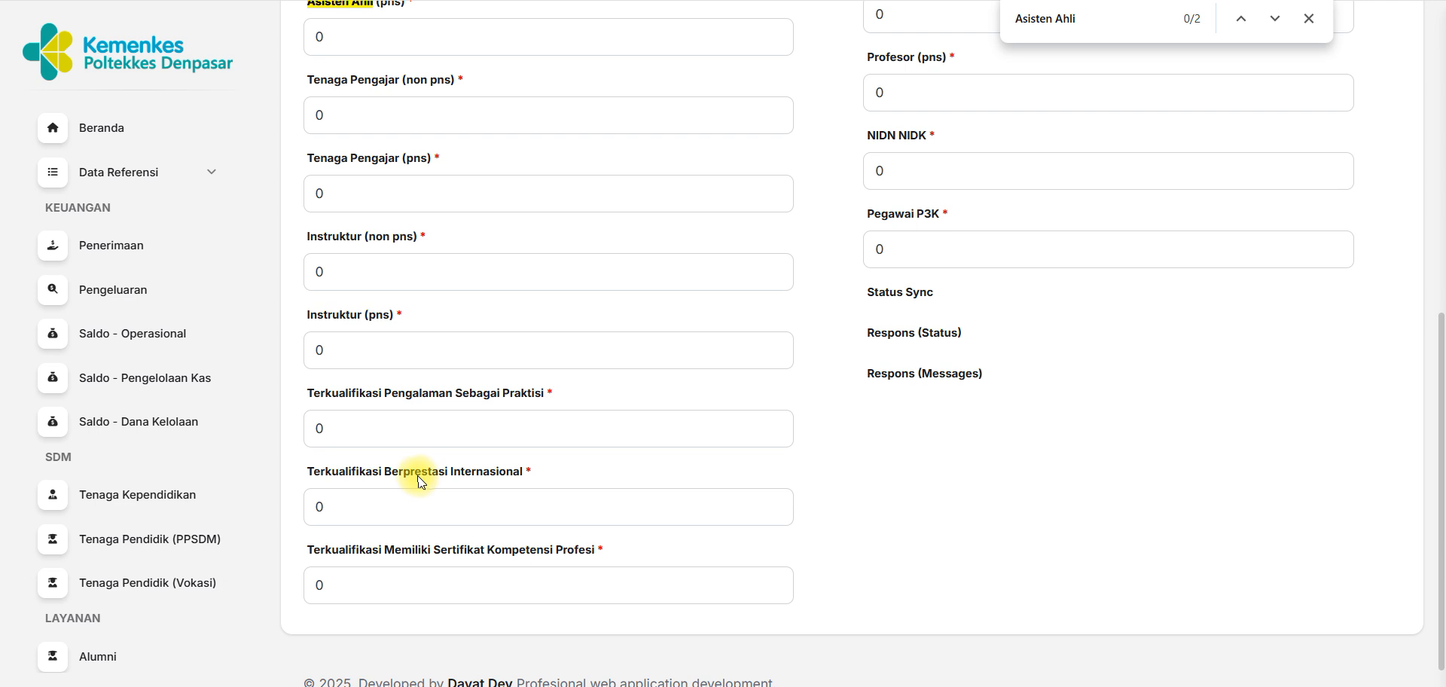
click(504, 477)
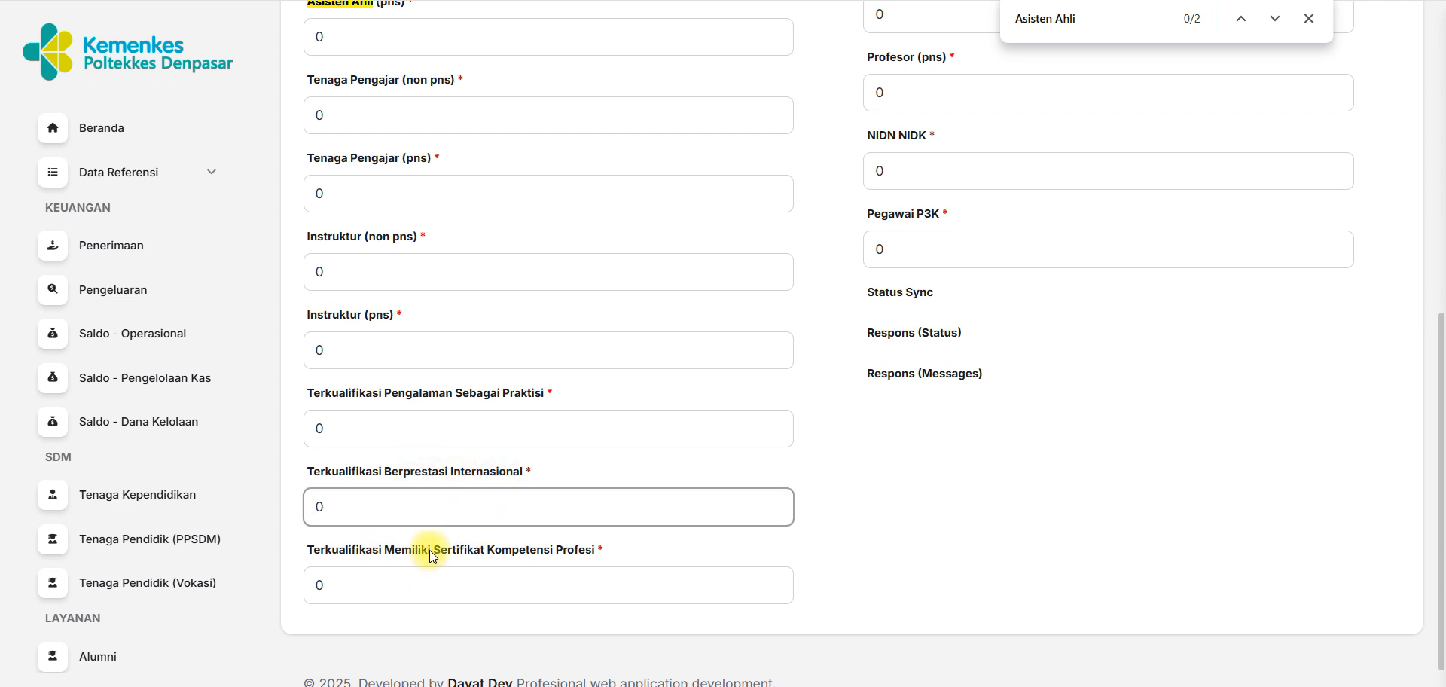
drag(1442, 350, 1442, 117)
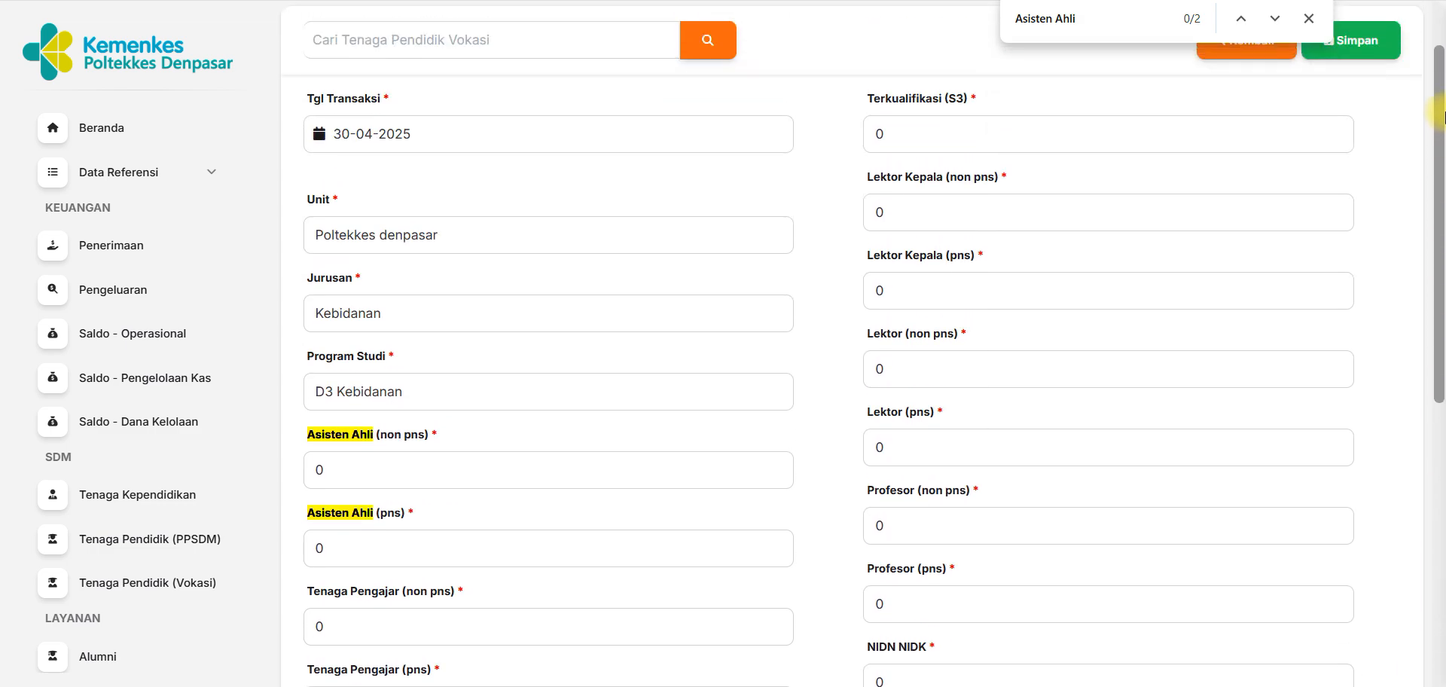
drag(1442, 116, 1440, 315)
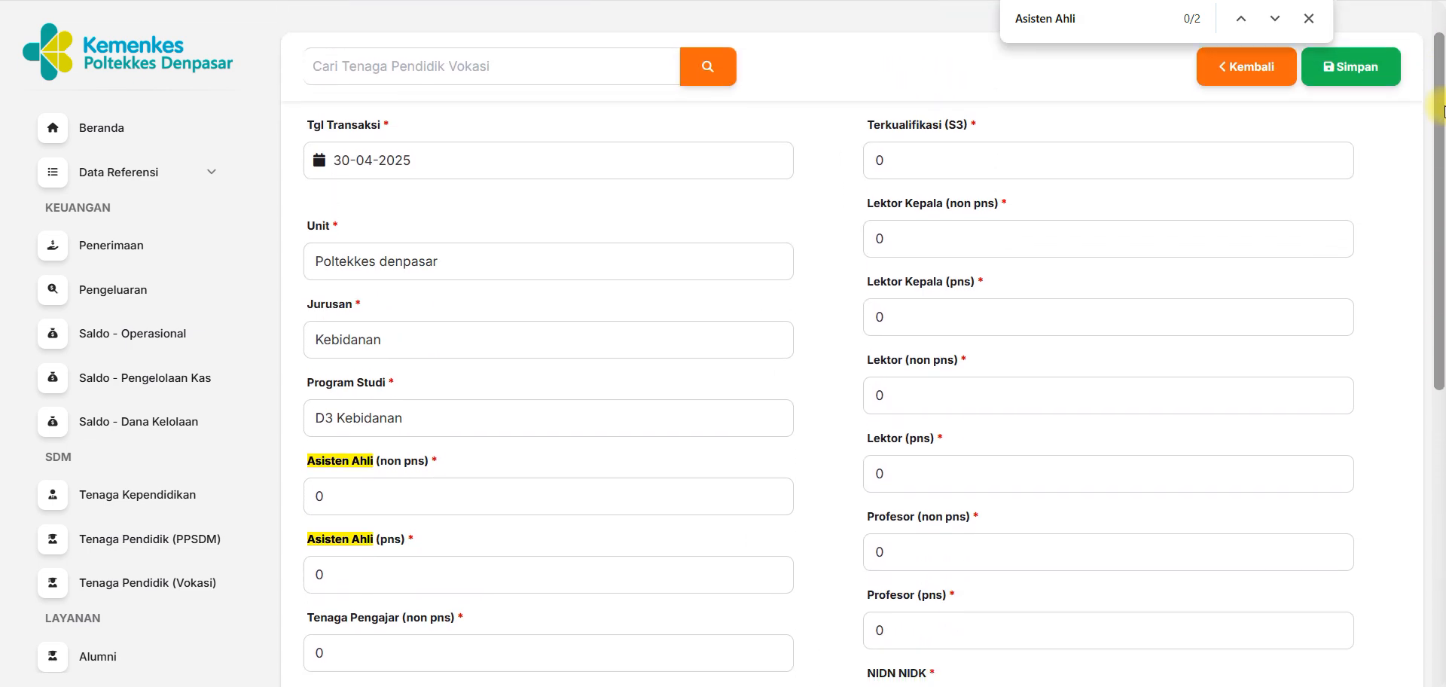
drag(1440, 290, 1439, 107)
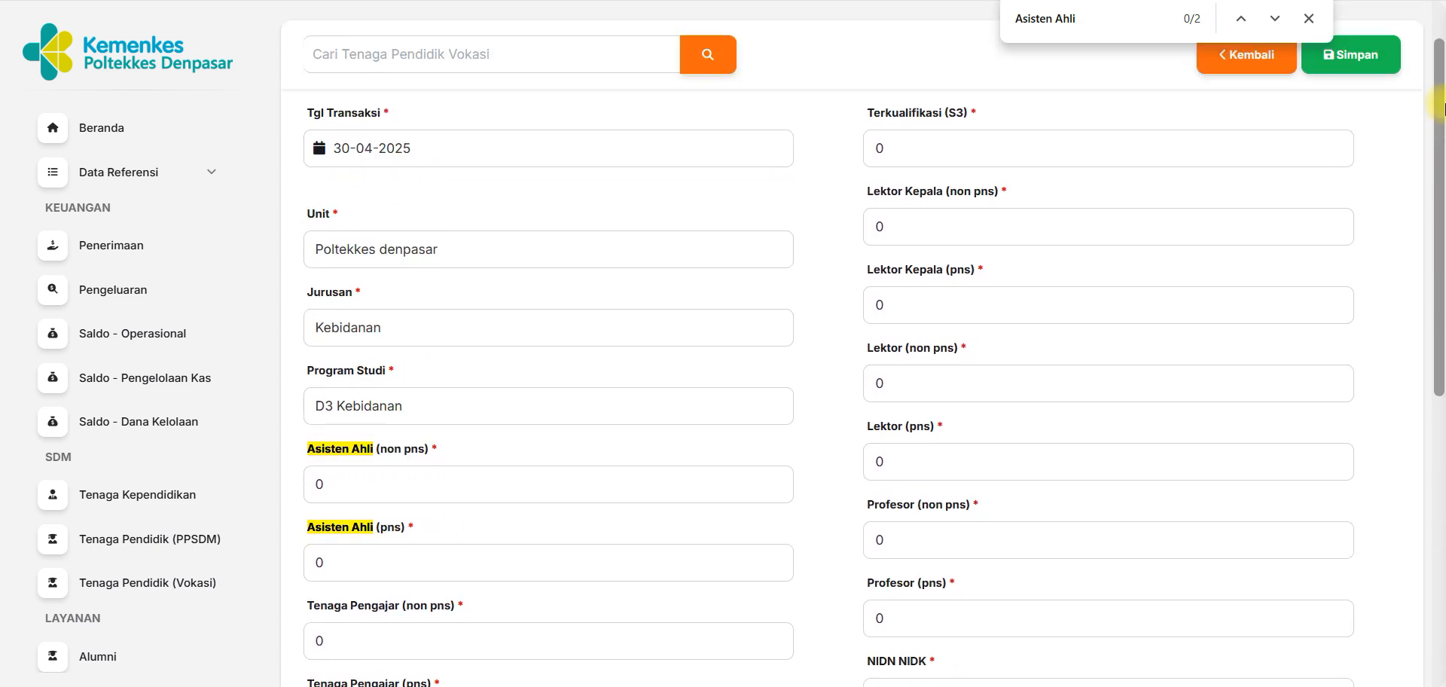
Set the Lektor (non pns) count of the new Vokasi record to 30.
scroll(1440, 107, down, 1)
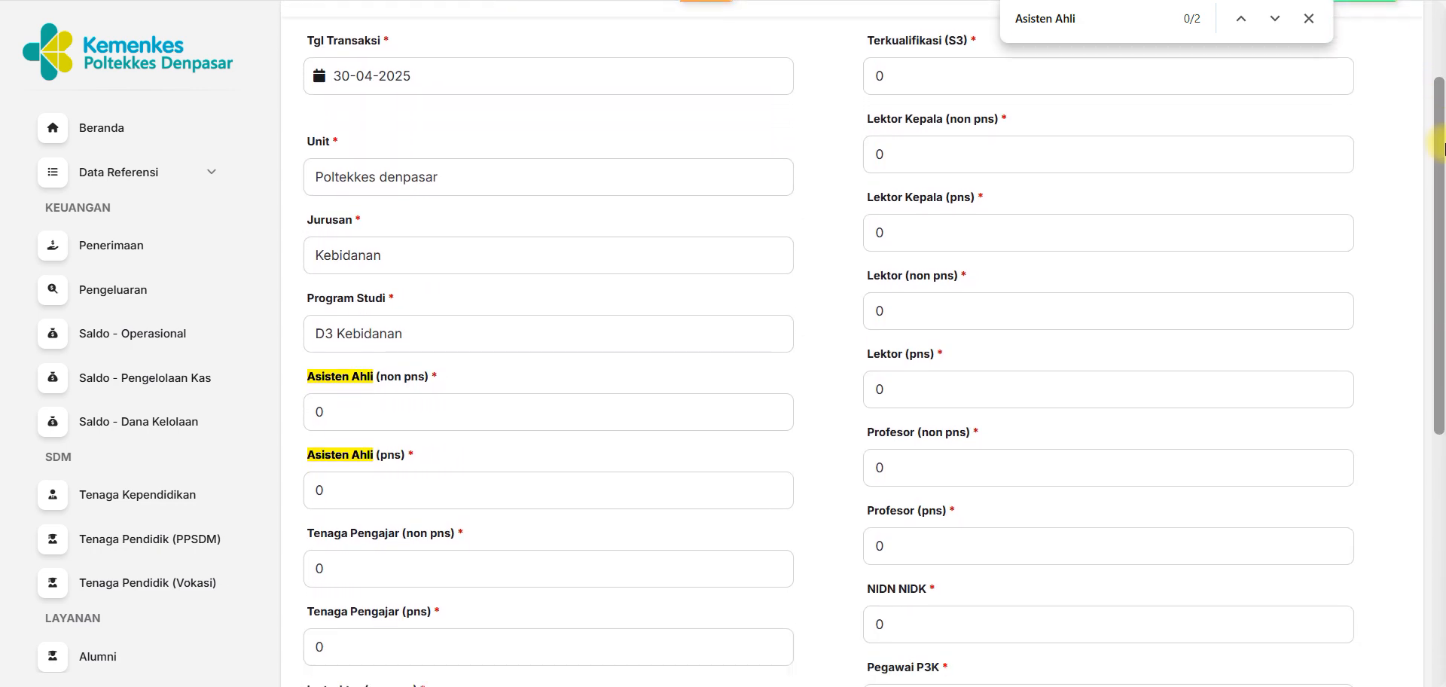
click(909, 320)
drag(892, 309, 845, 311)
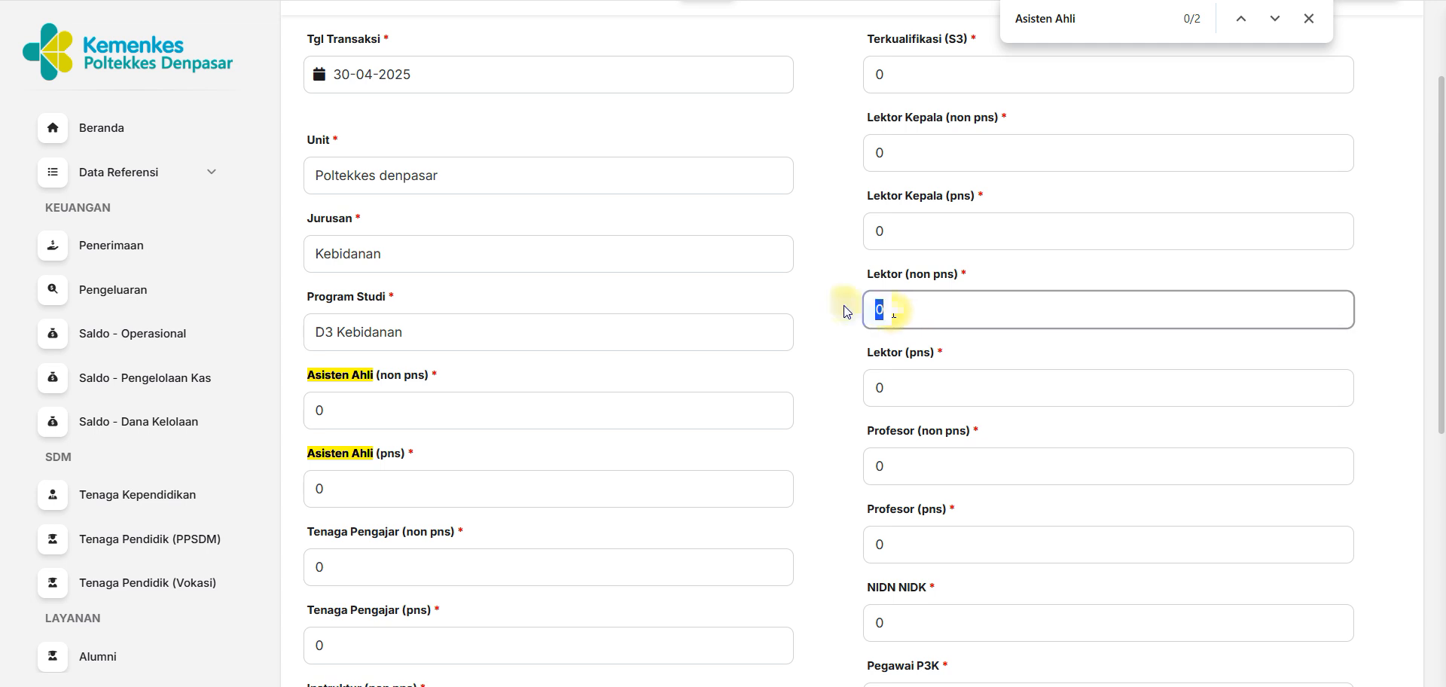
text(30)
Set the record's Profesor (non pns) count to 10 and its Terkualifikasi Berprestasi Internasional count to 15.
scroll(1436, 311, down, 2)
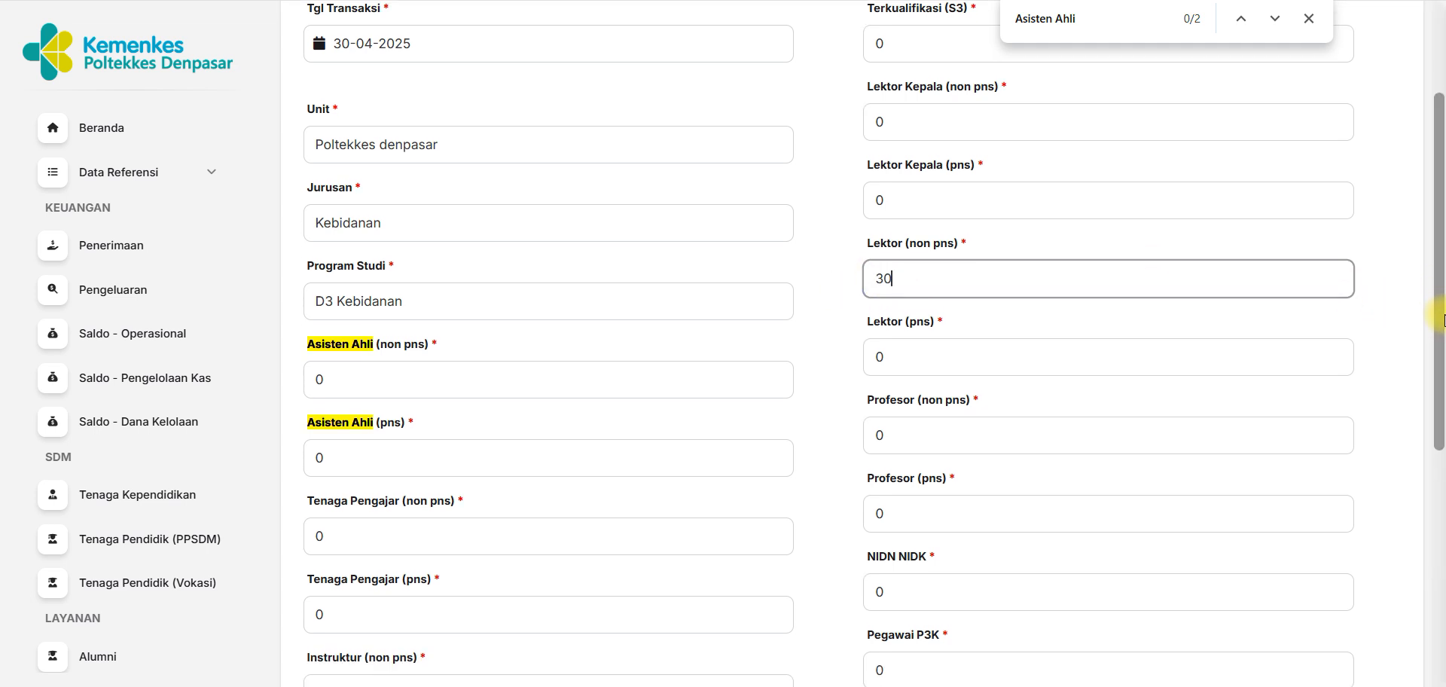
drag(1436, 363, 1441, 466)
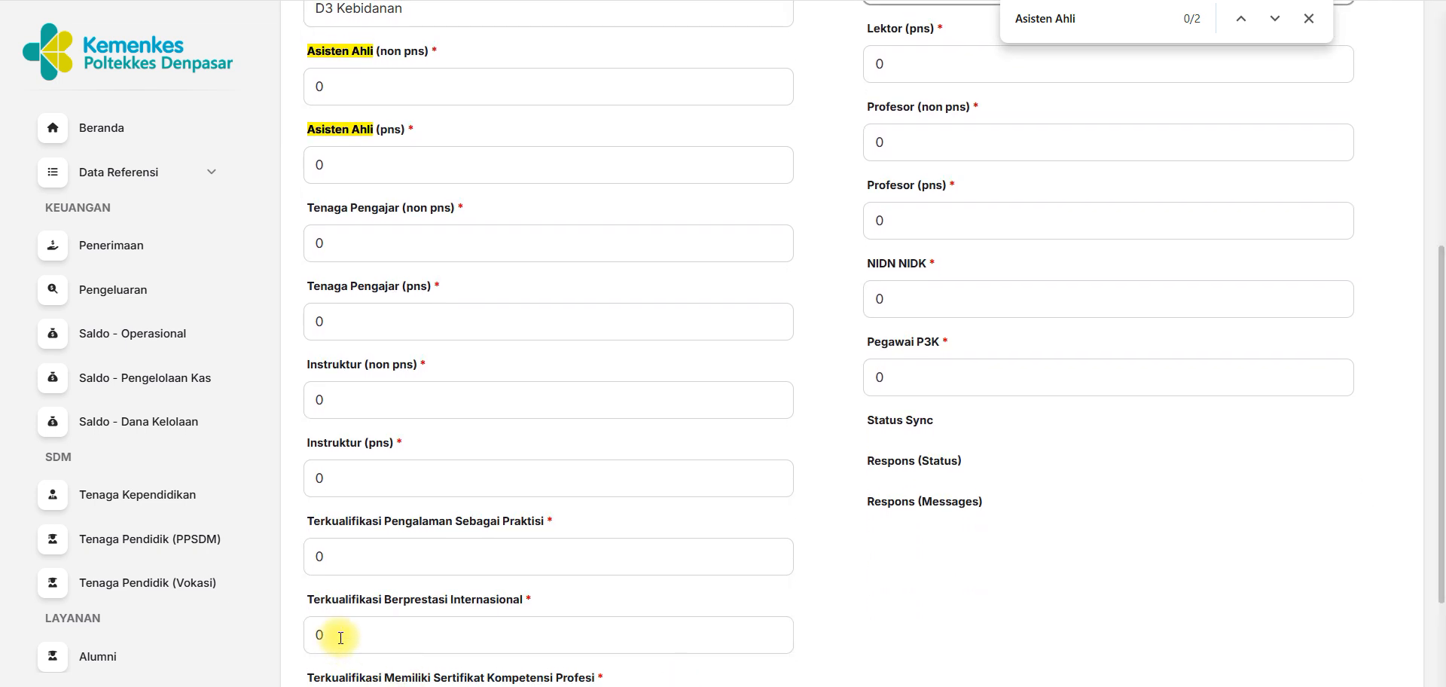
drag(339, 636, 307, 634)
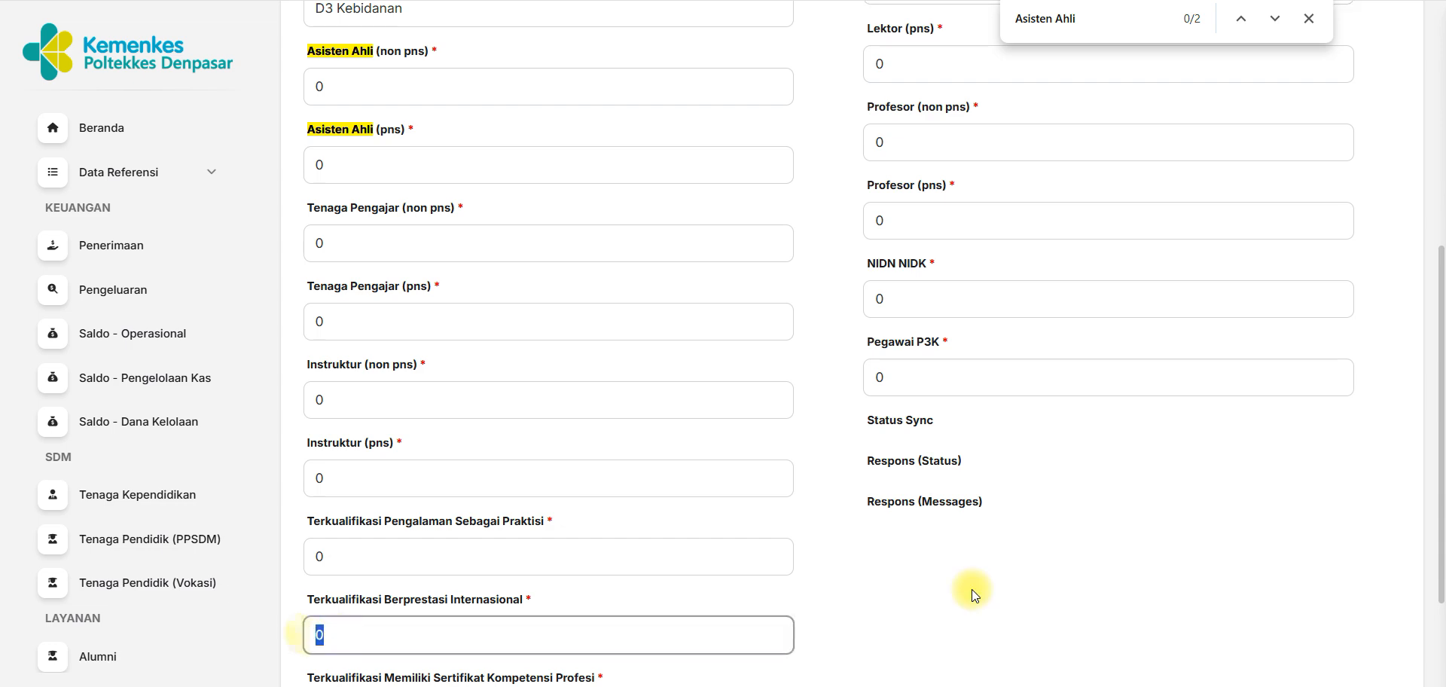
drag(1443, 395, 1443, 482)
drag(1441, 411, 1438, 367)
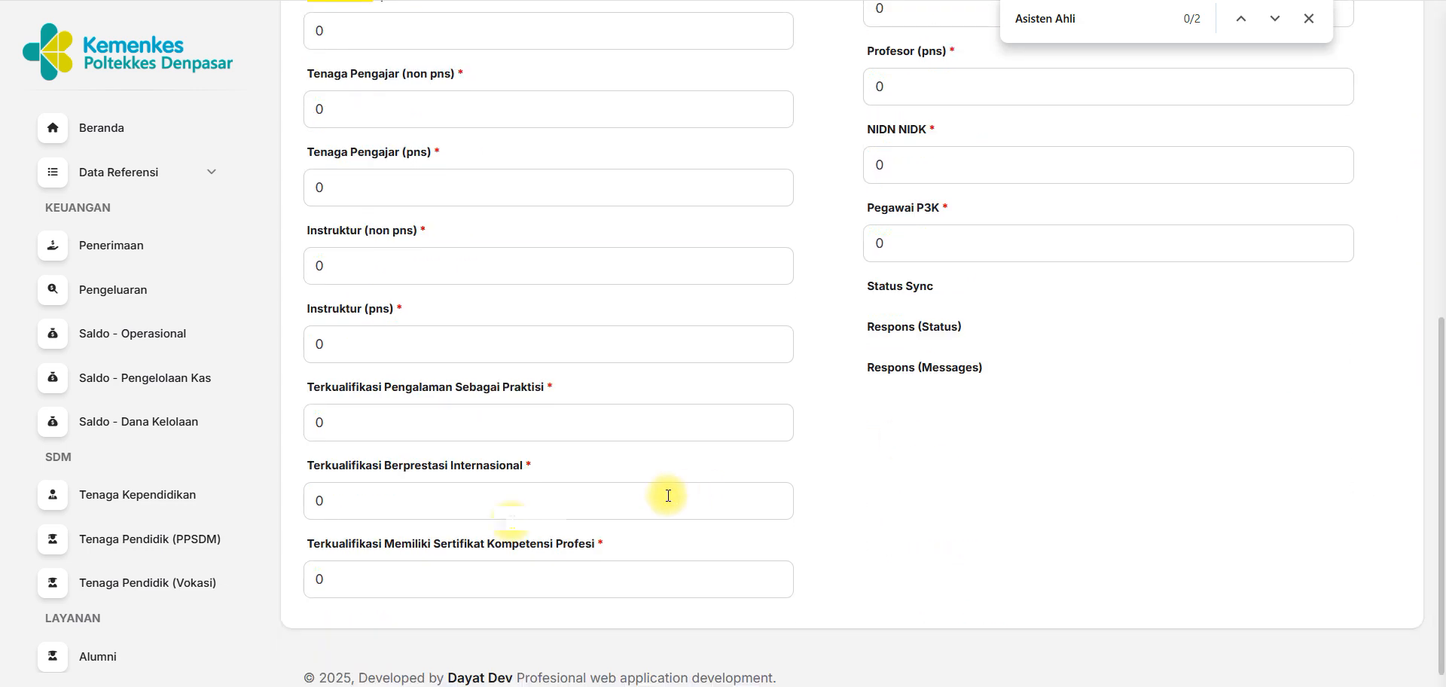
click(378, 498)
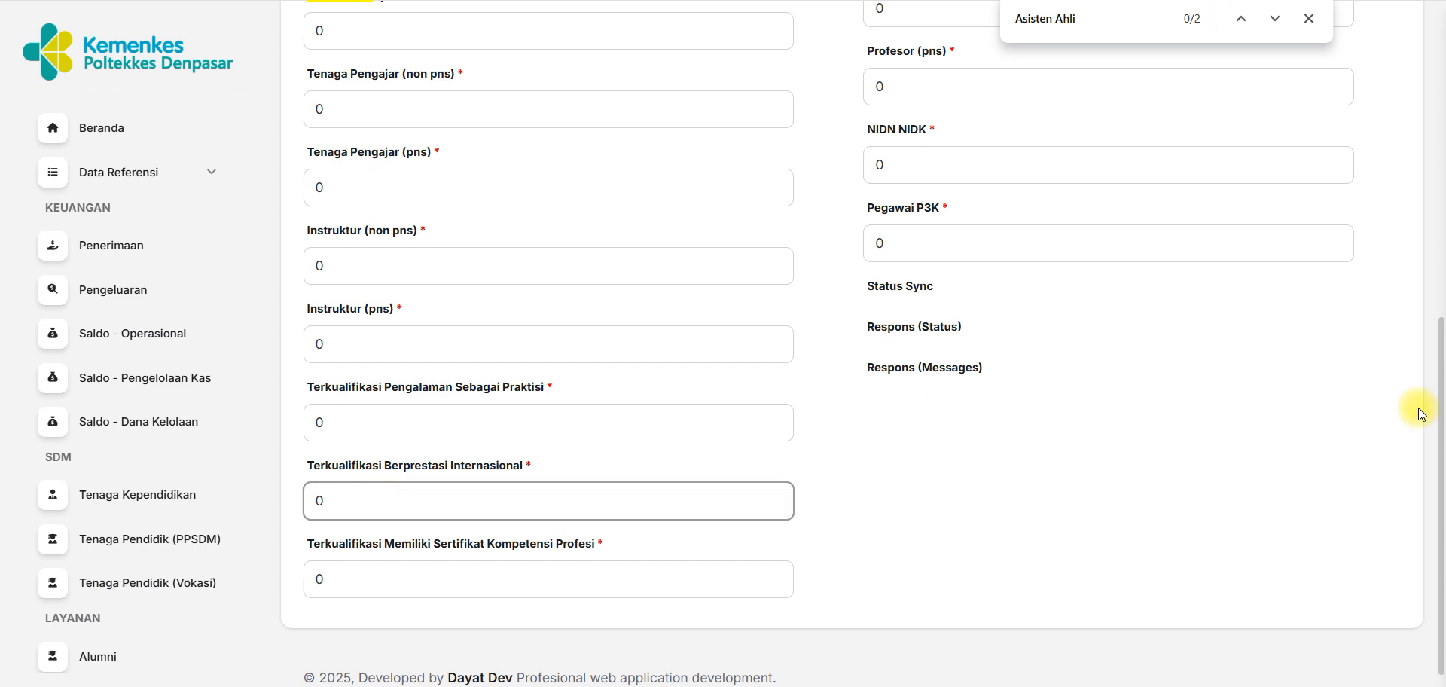
drag(1438, 400, 1440, 216)
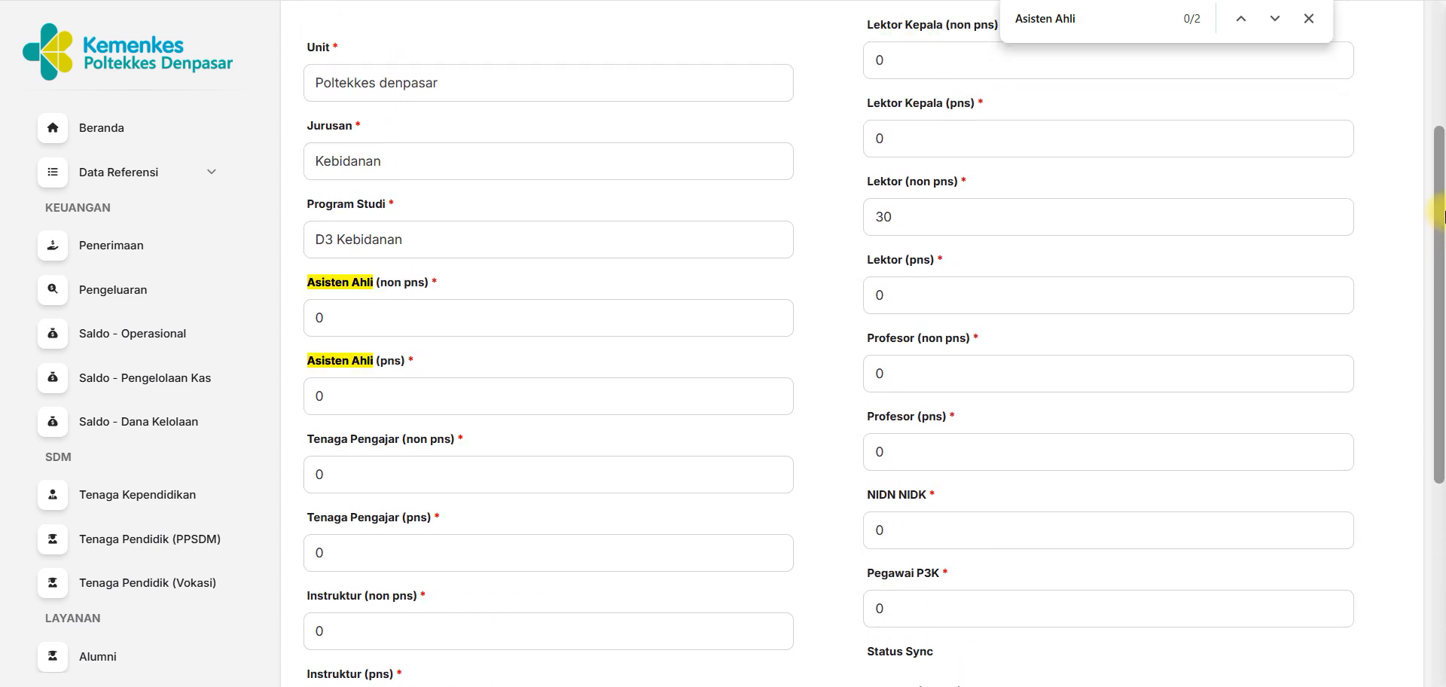
drag(886, 374, 852, 378)
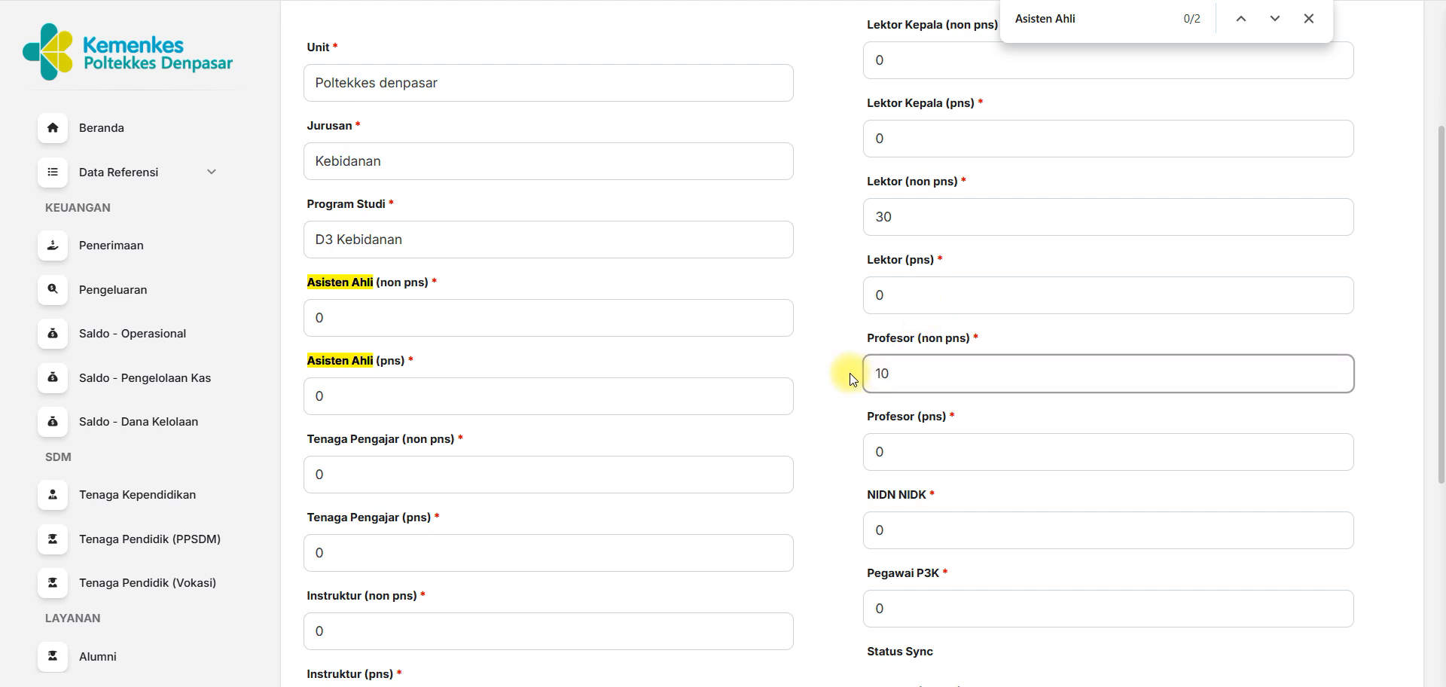
drag(1438, 411, 1440, 581)
click(432, 603)
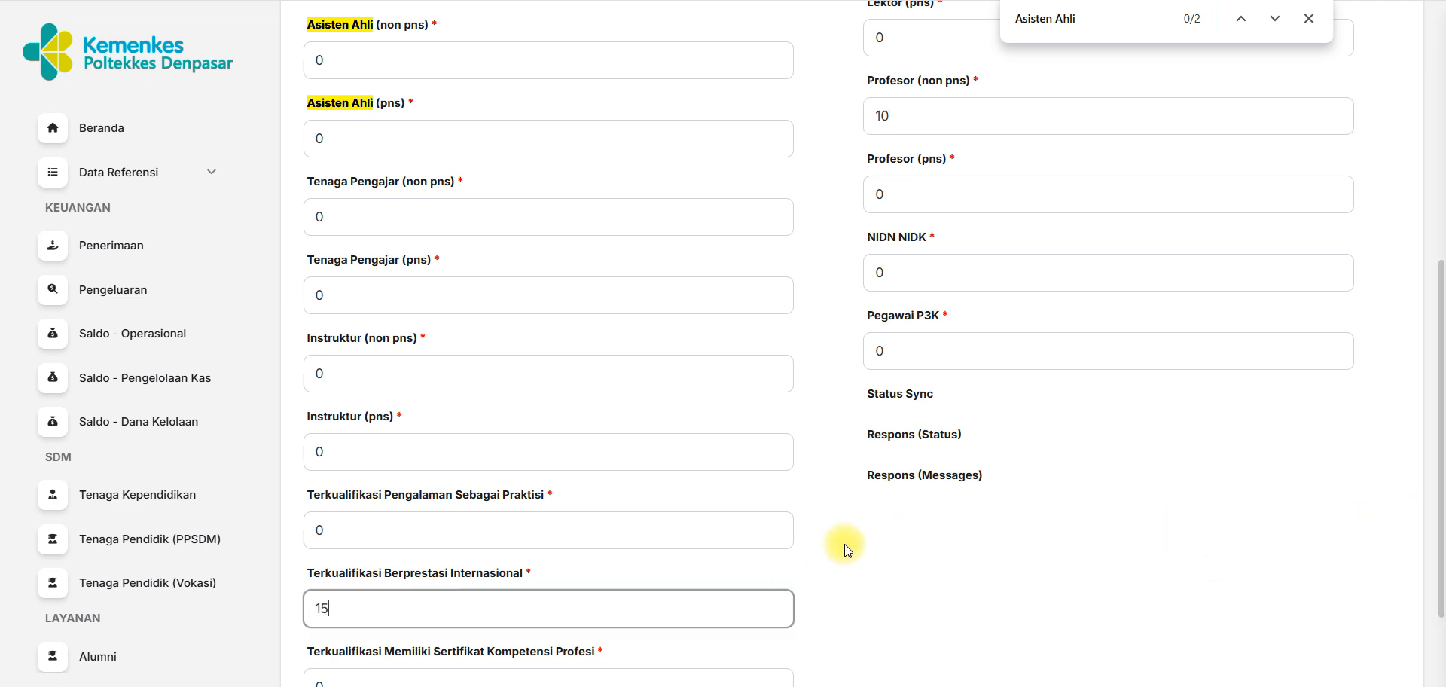
Recheck the entered Lektor (non pns), Profesor (non pns) and Terkualifikasi Berprestasi Internasional counts before saving.
drag(1439, 451, 1438, 280)
click(903, 280)
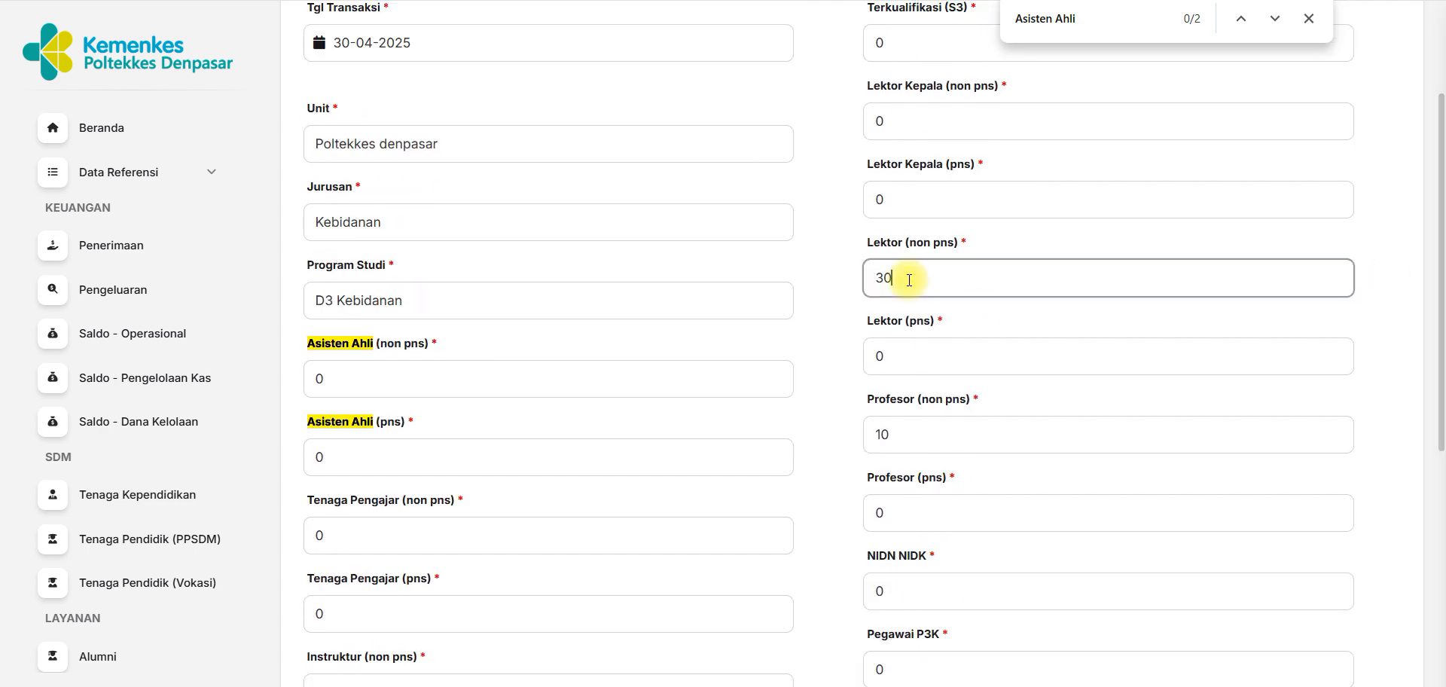
click(894, 434)
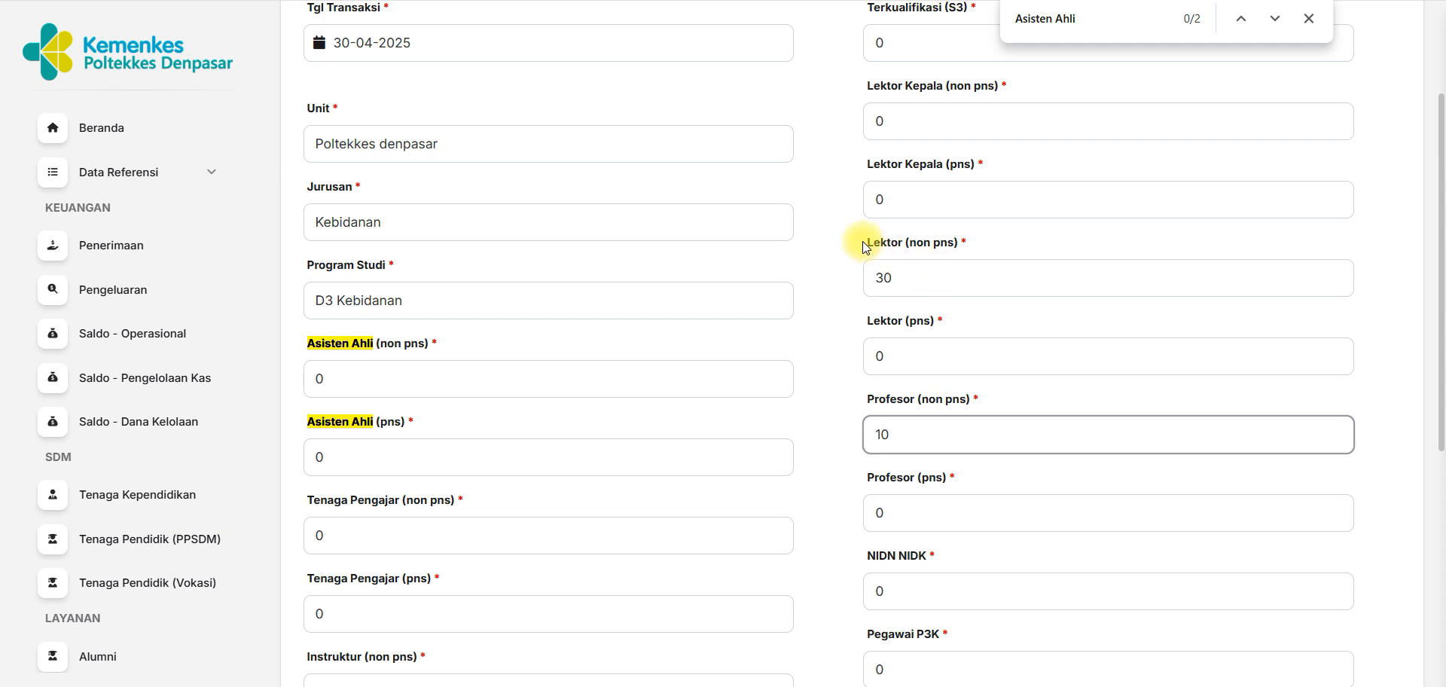
drag(870, 247, 985, 238)
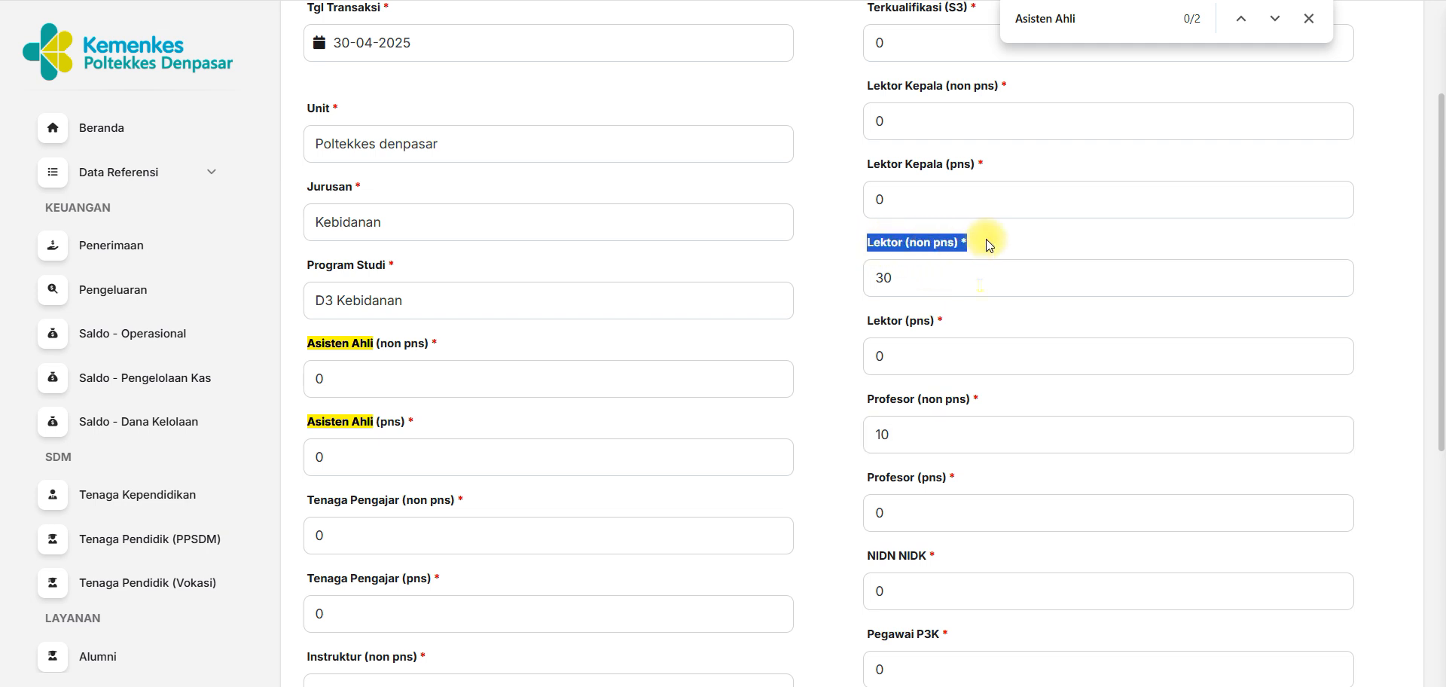
click(1015, 285)
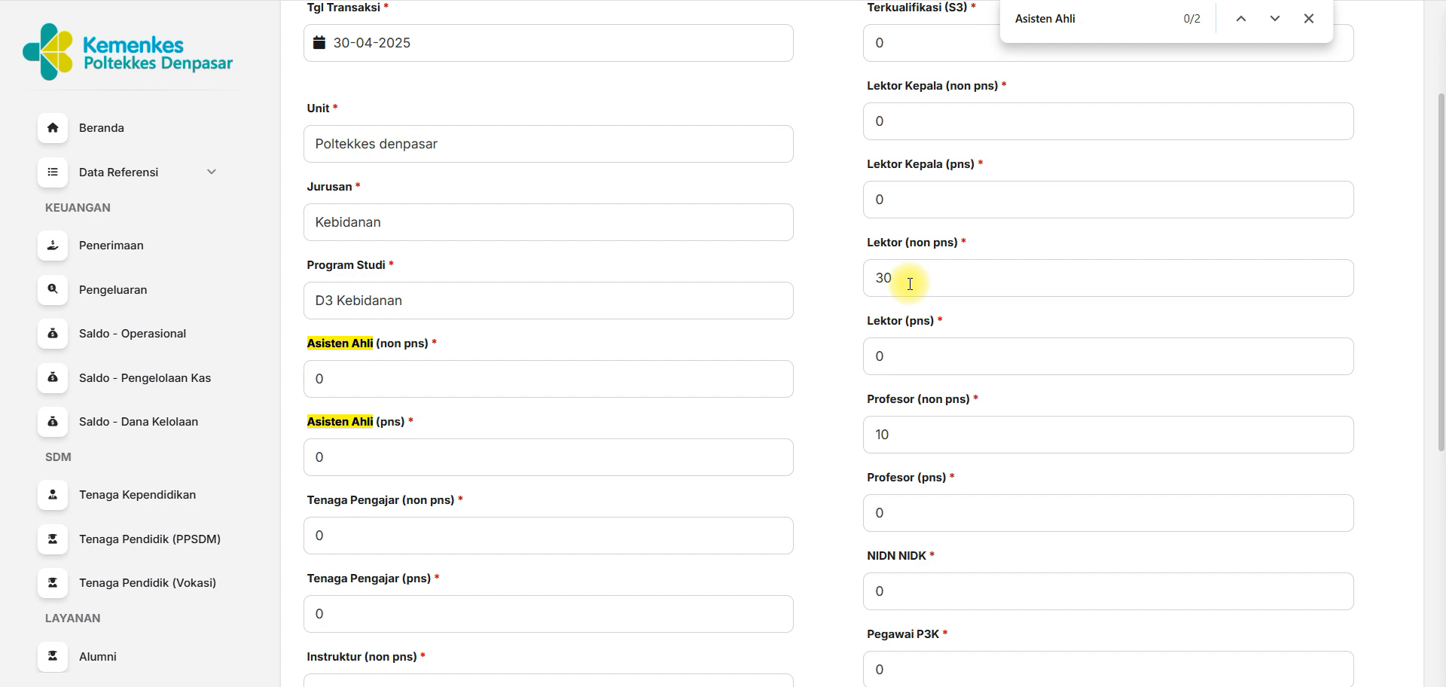
drag(1439, 275, 1439, 511)
click(412, 472)
drag(1440, 414, 1445, 299)
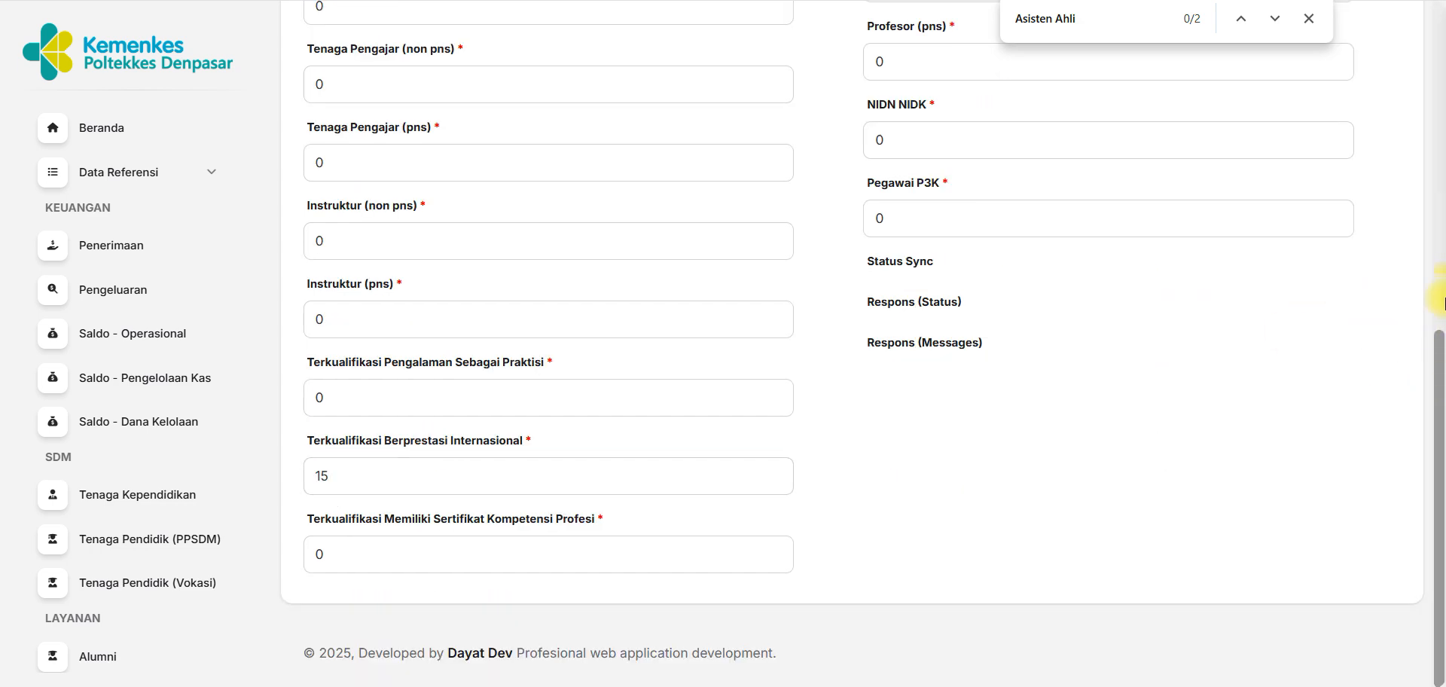
drag(1442, 240, 1397, 274)
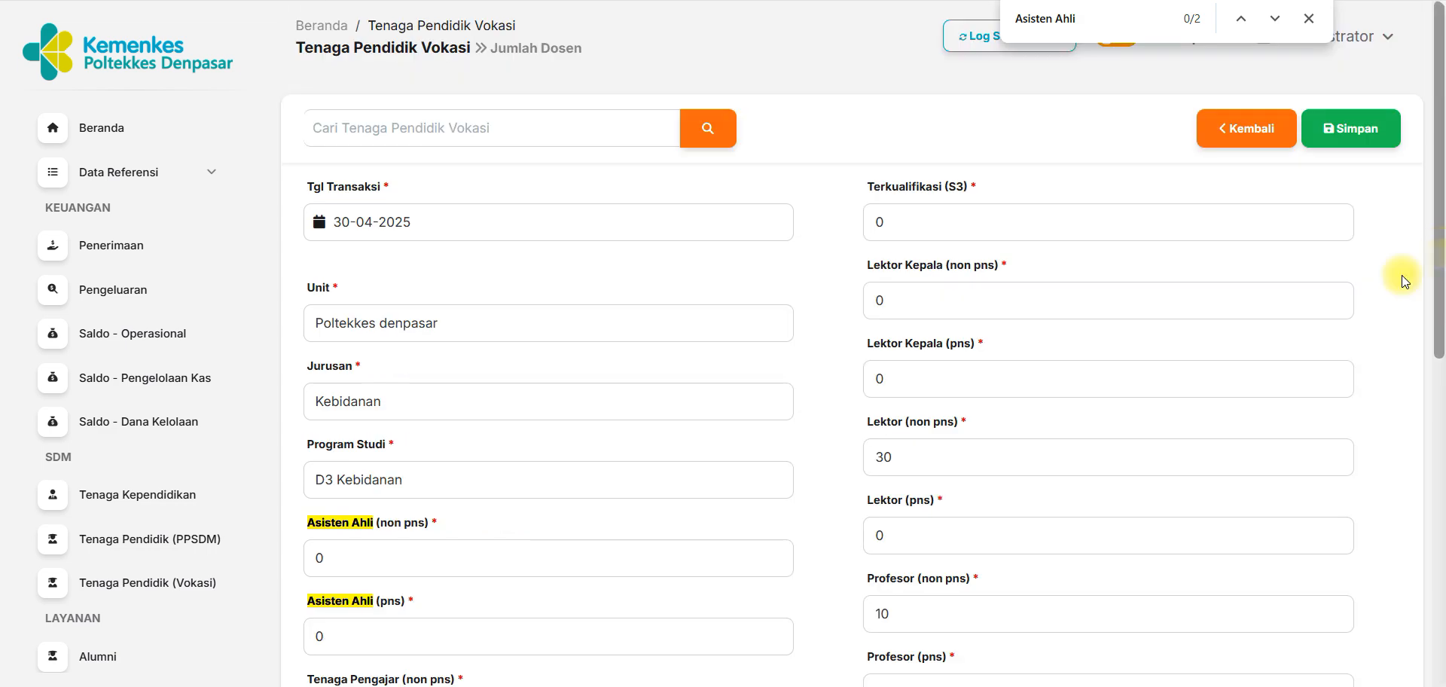
click(914, 456)
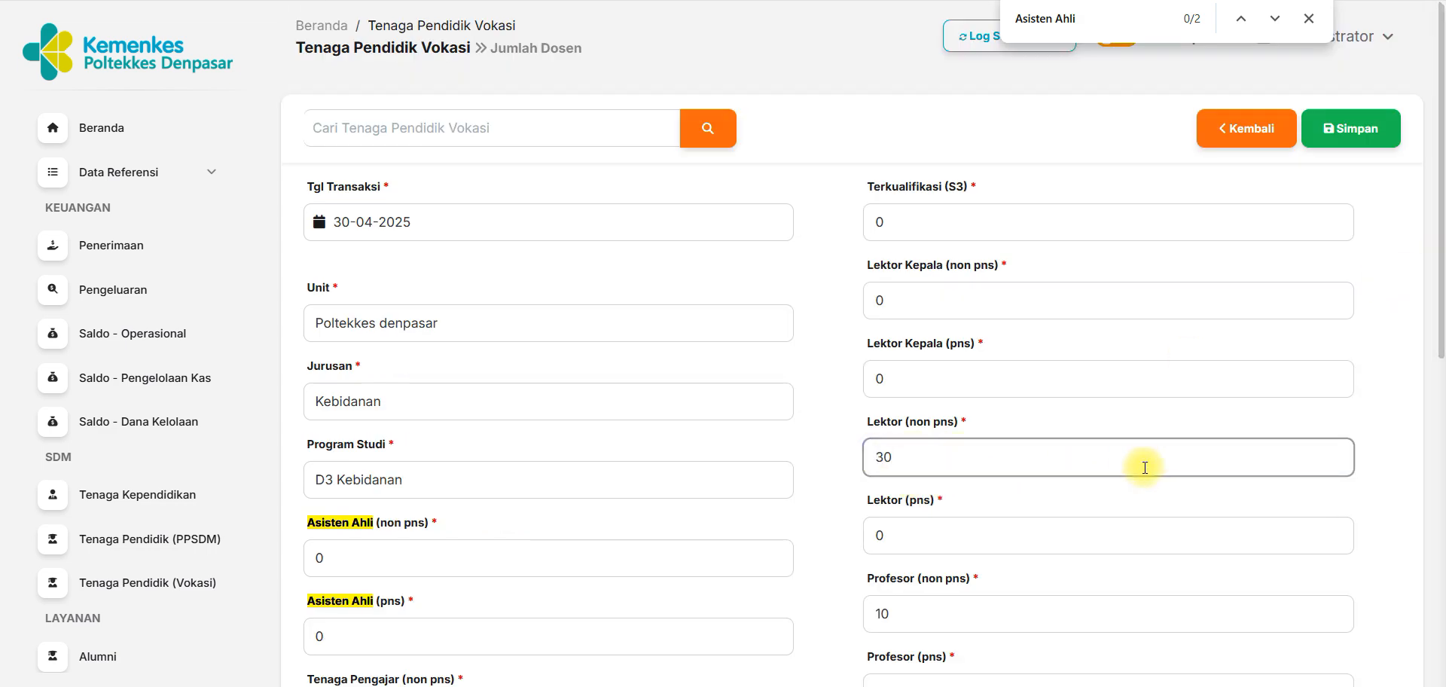
drag(1439, 197, 1439, 160)
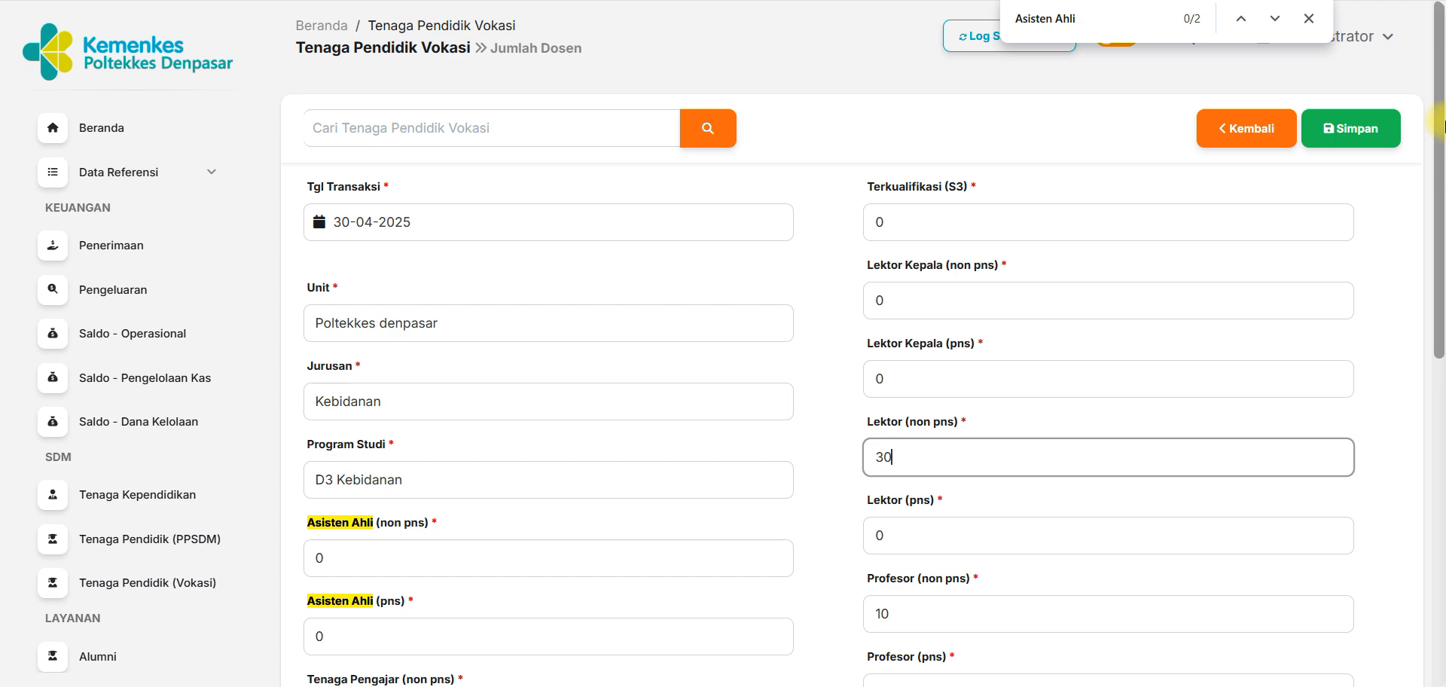
Save the new Vokasi record and send the unsynced data to BIOS from the record list.
click(1310, 20)
click(1360, 127)
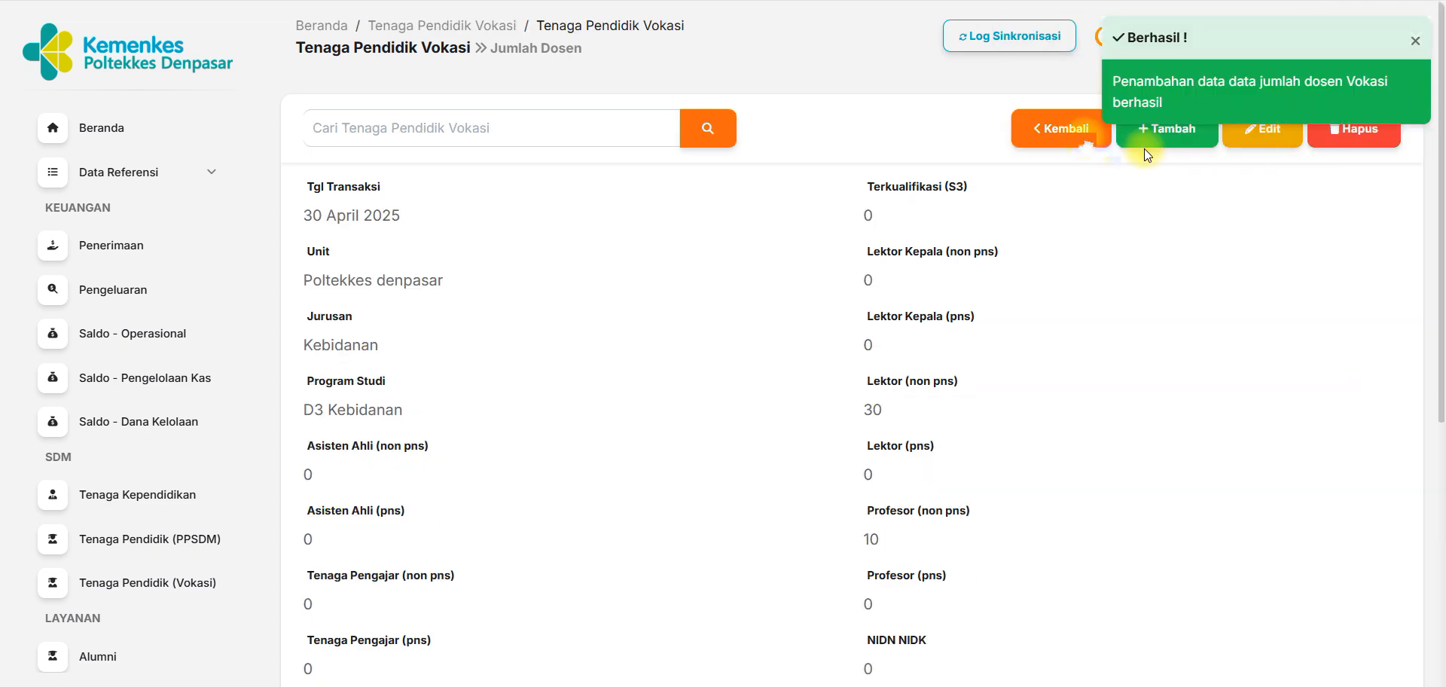
click(1064, 128)
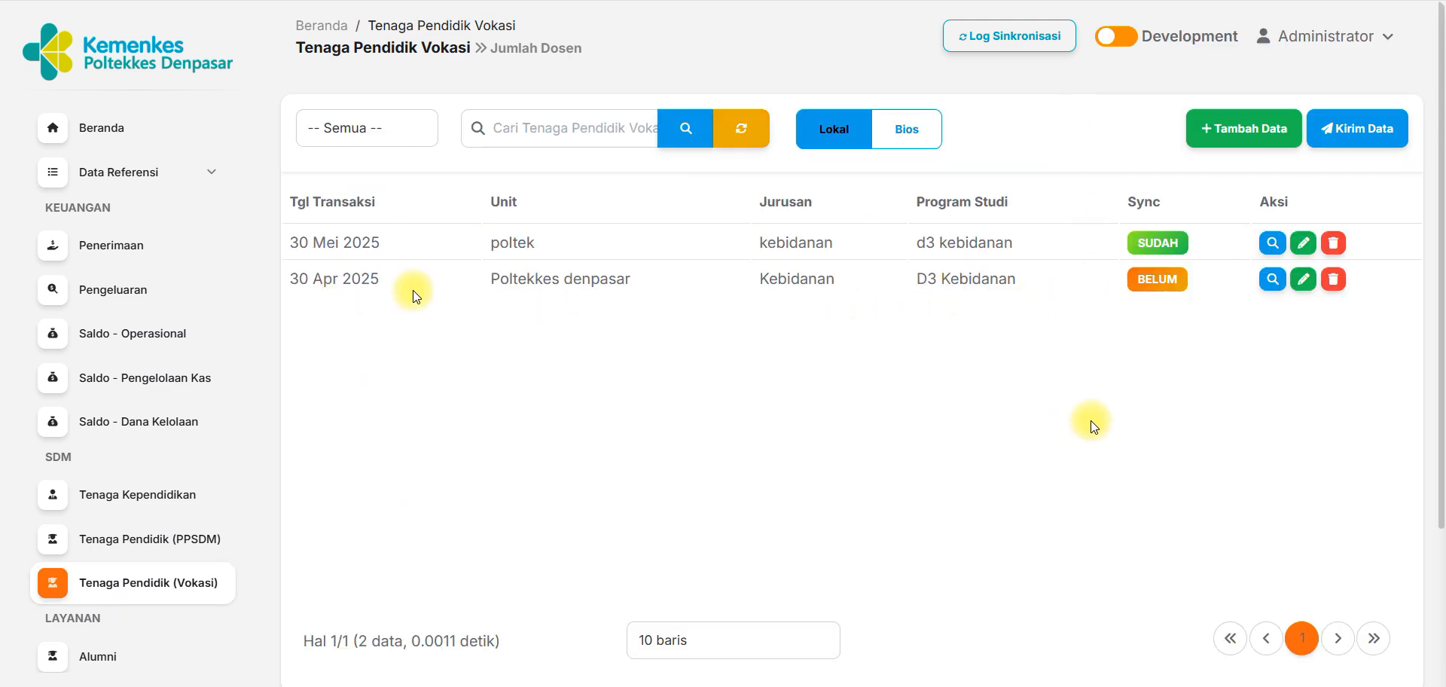
click(1365, 134)
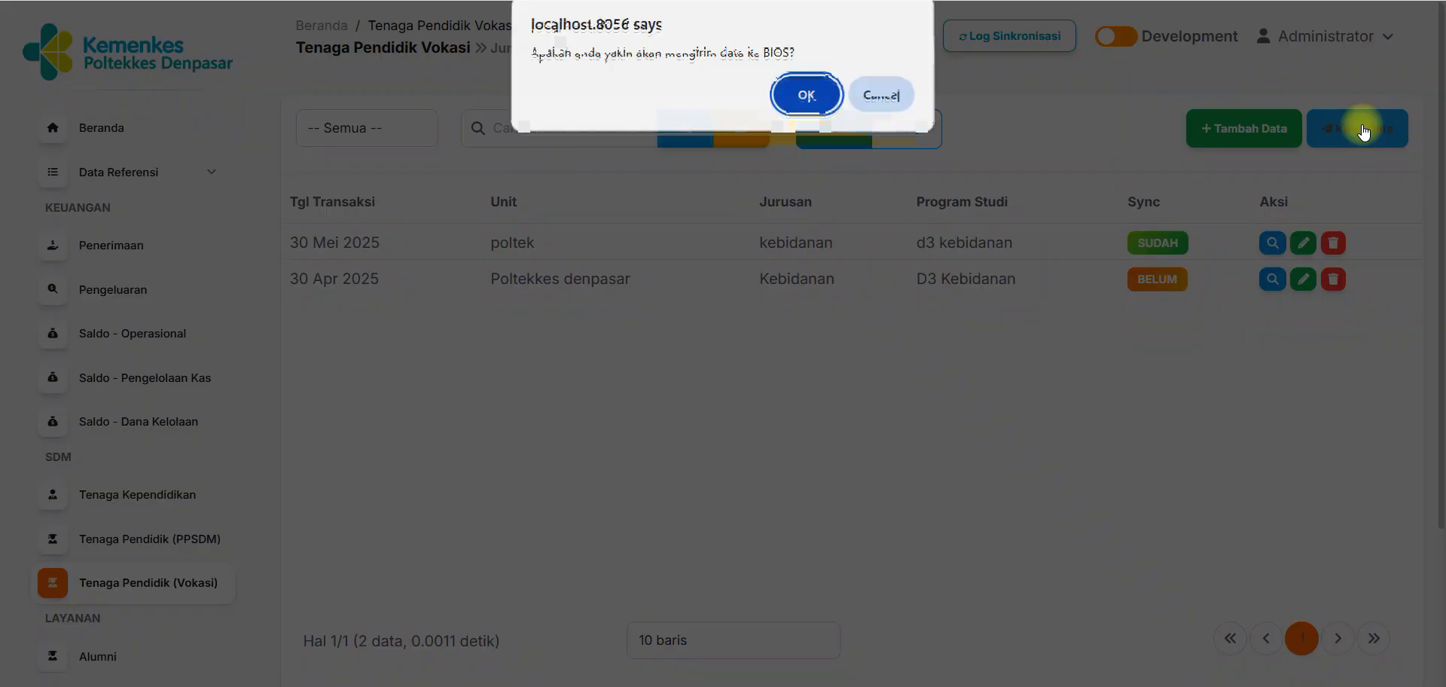
click(821, 101)
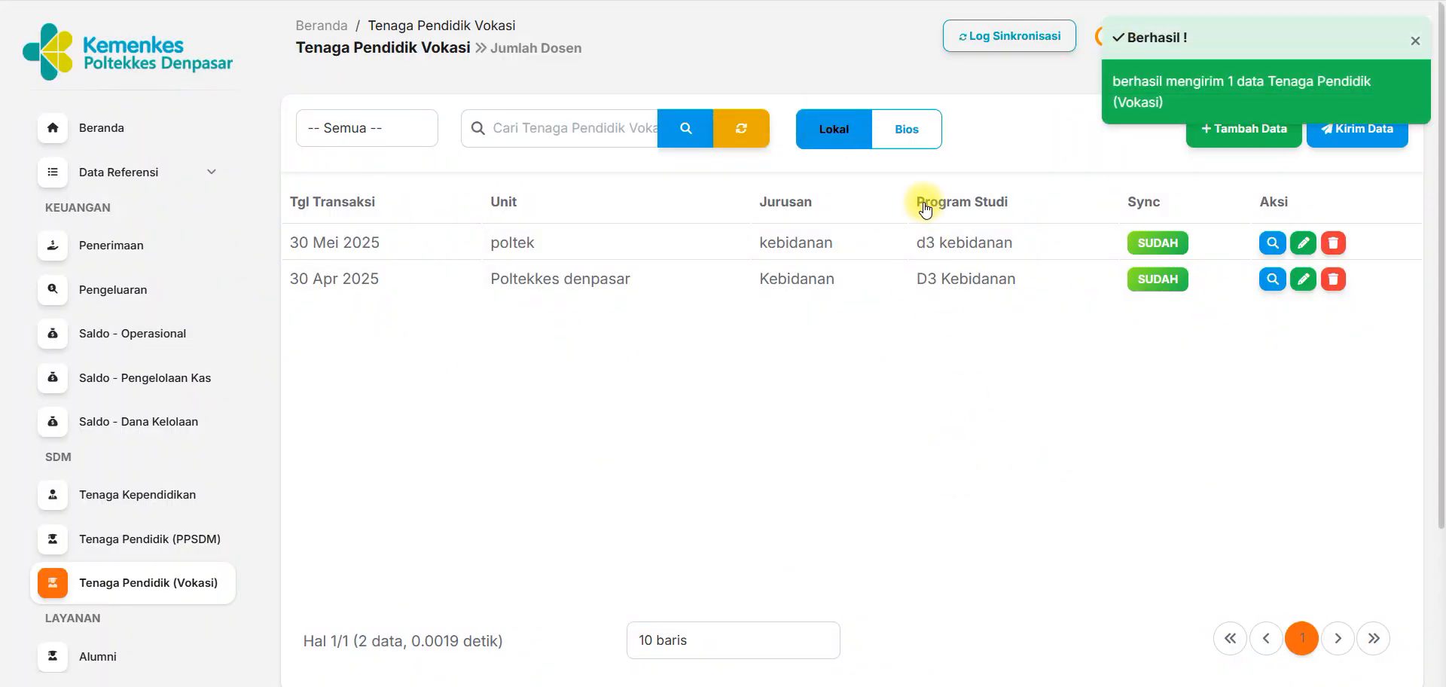
Check the 30 Apr 2025 Poltekkes denpasar record in the BIOS data, view its details, and return to the local list.
click(909, 145)
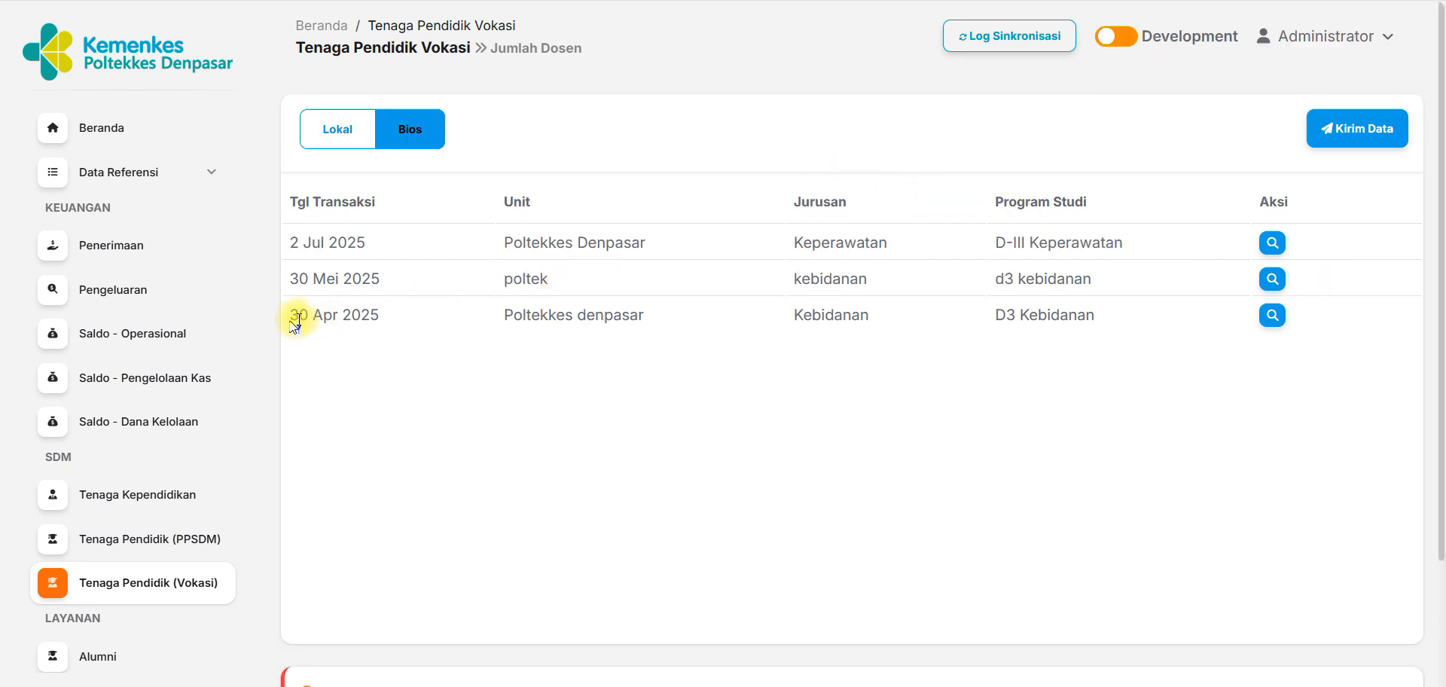
drag(293, 313, 1100, 335)
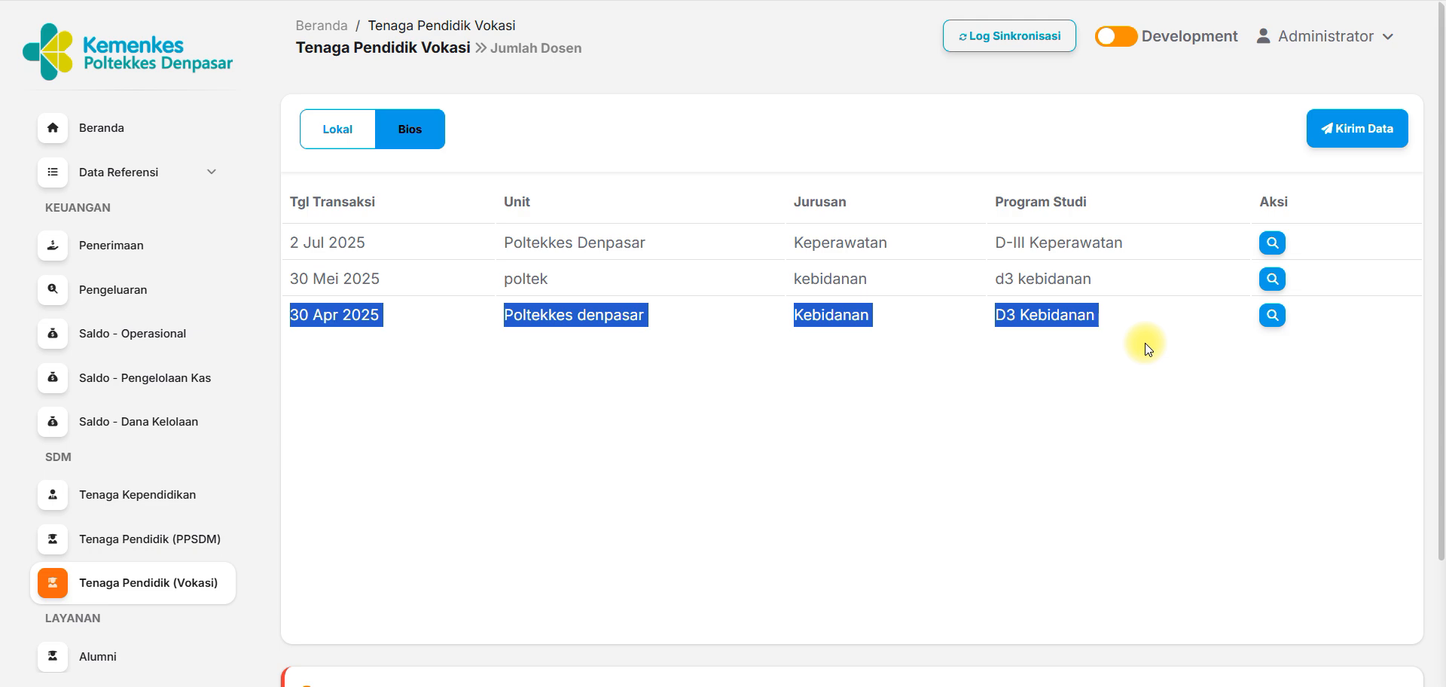
click(1181, 336)
click(1272, 316)
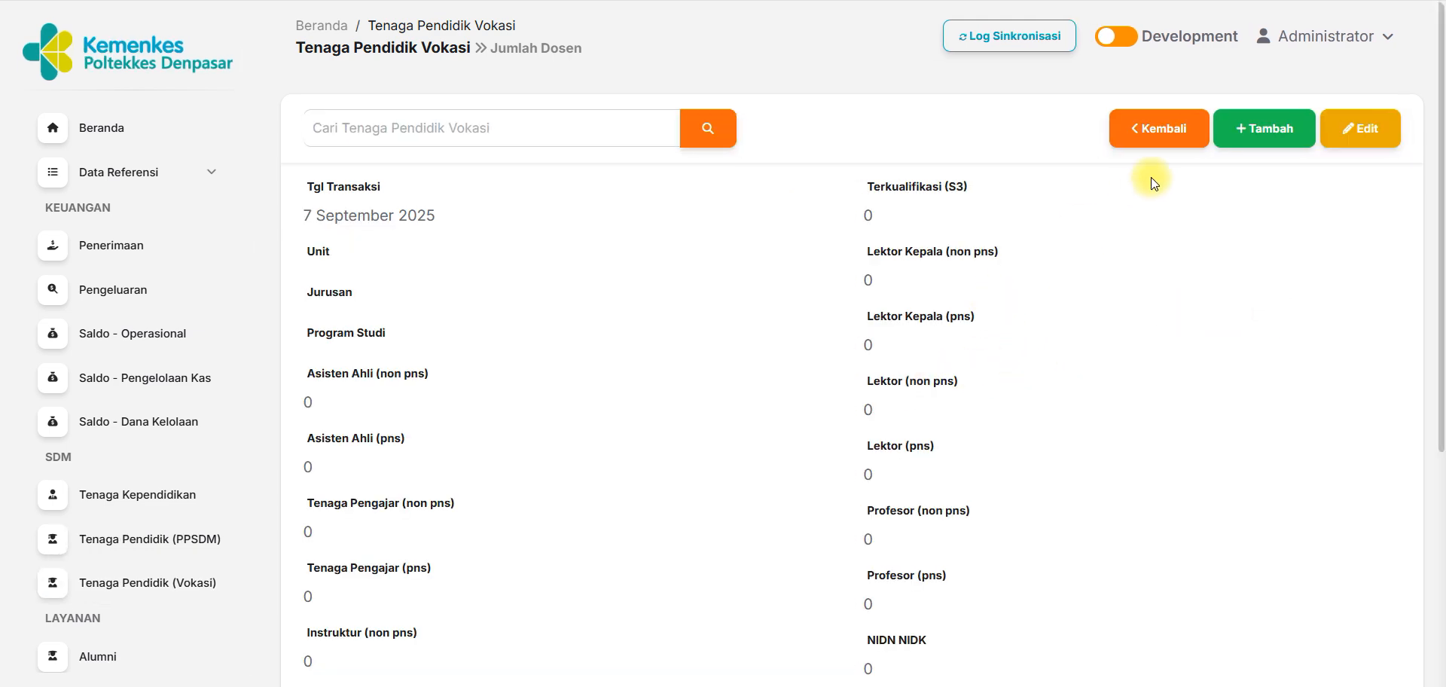
mouse_move(1439, 199)
mouse_down()
mouse_move(1440, 371)
mouse_move(1439, 198)
mouse_up()
click(1149, 119)
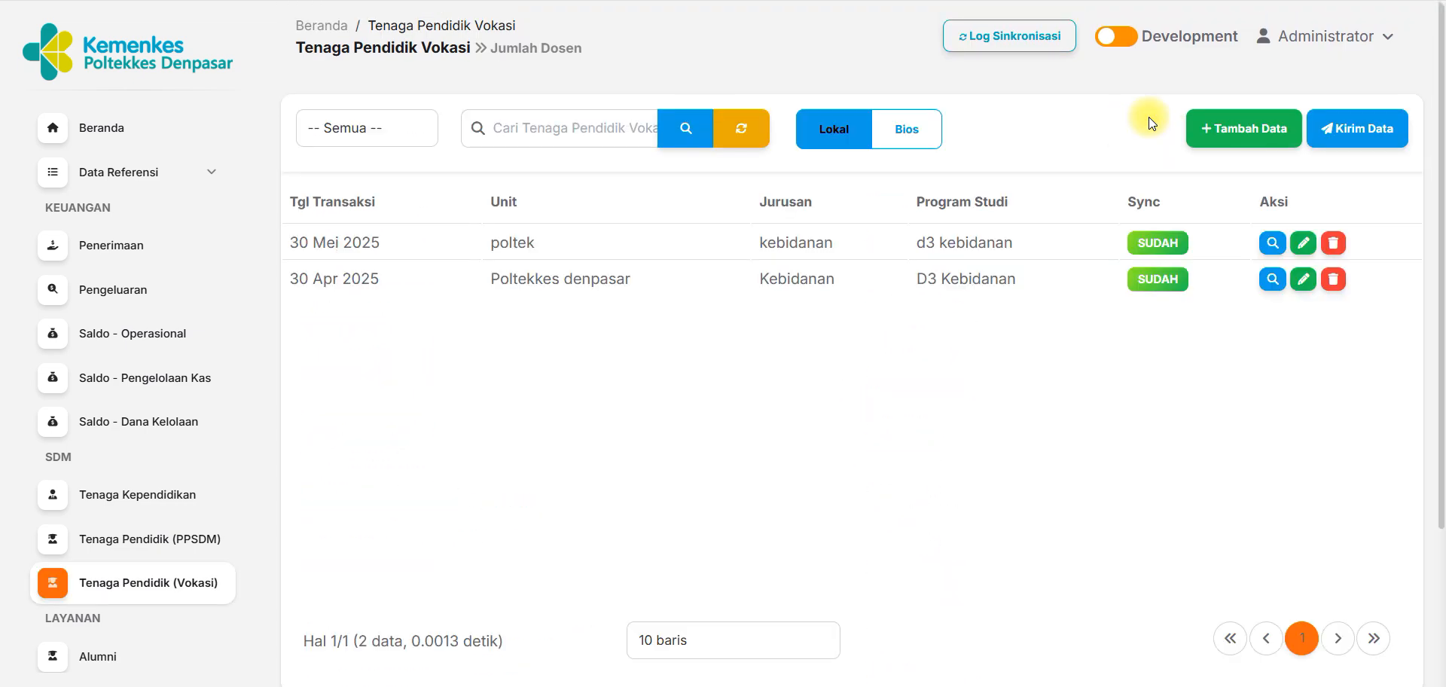